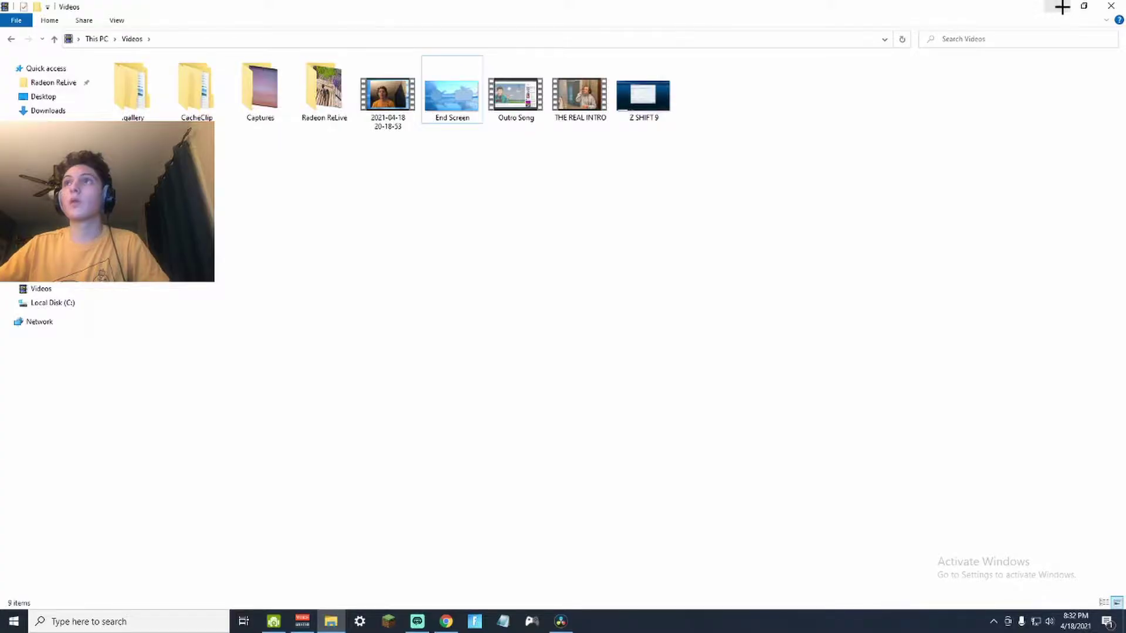
Step: Switch to DaVinci Resolve and create a new project named "Lalem Piece controll tip"
click(1085, 7)
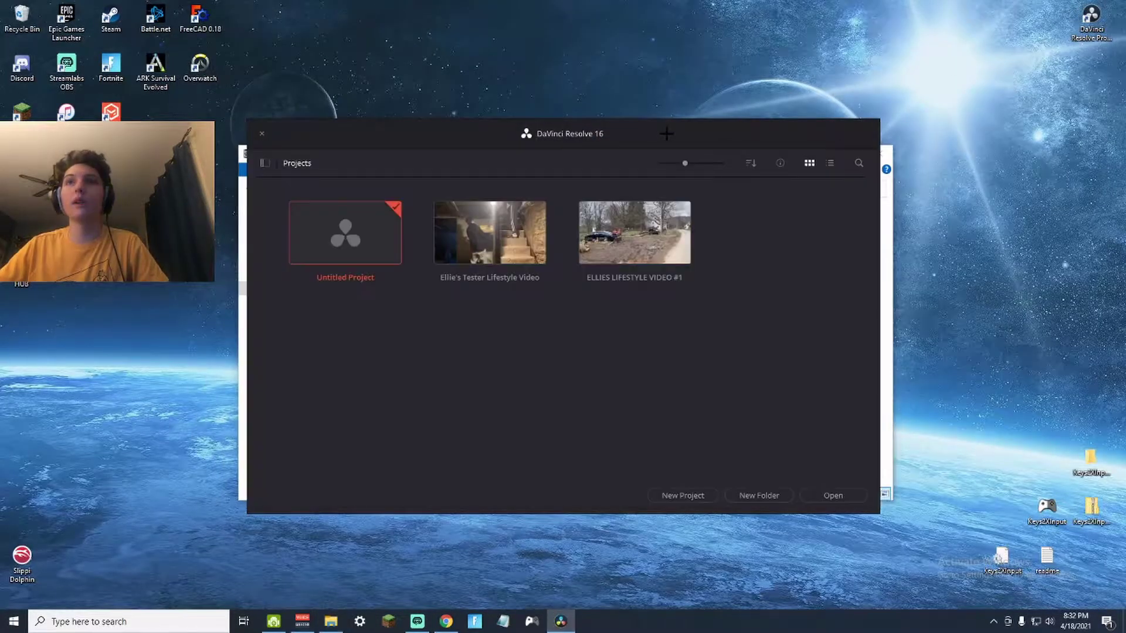
click(671, 496)
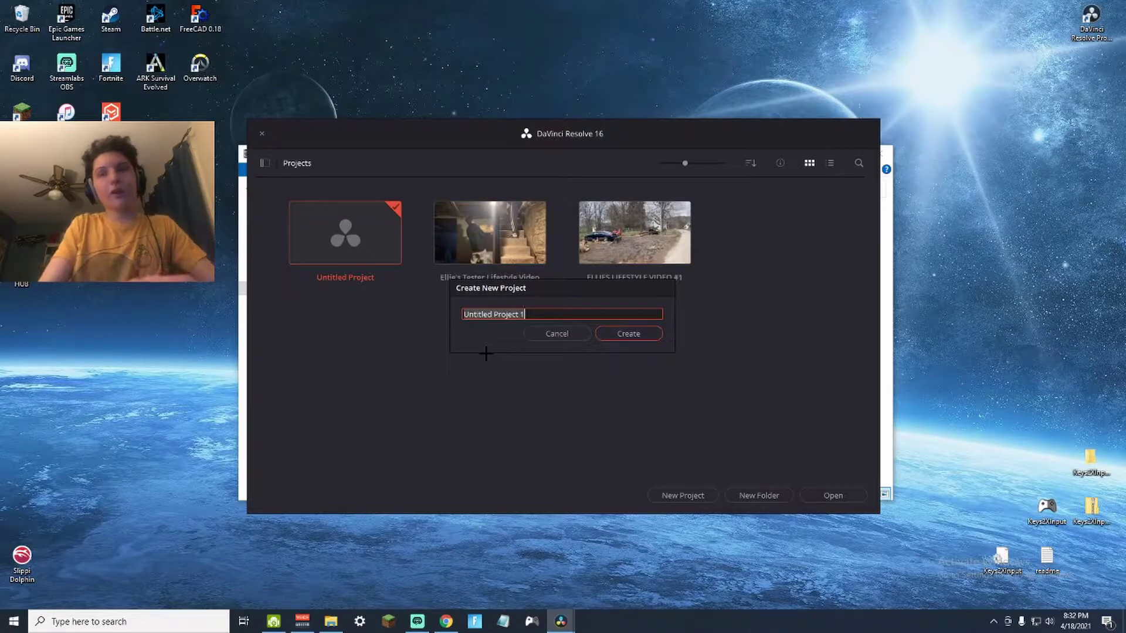
text(Lalem Piece controll tip)
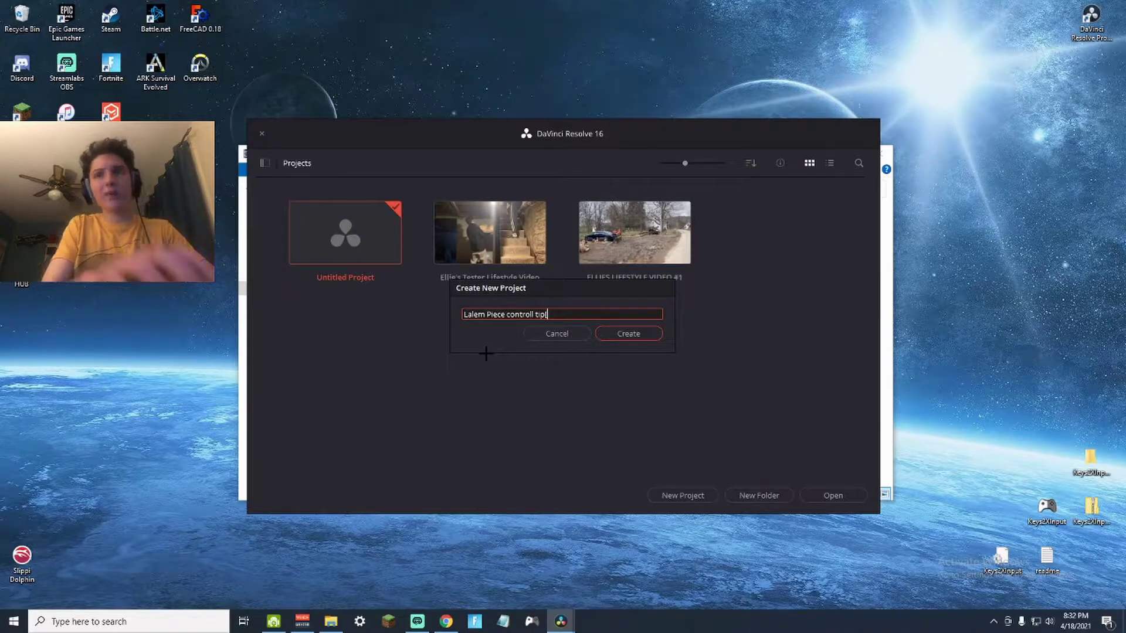
click(624, 338)
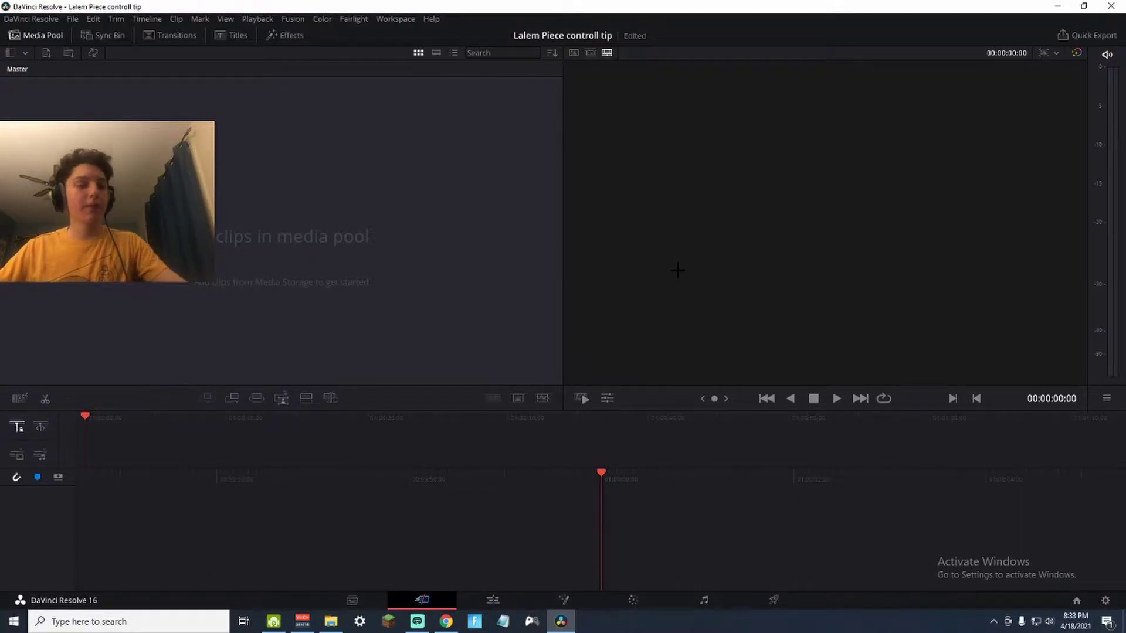
Step: Set the video monitoring format to HD 1080p 60 in the project's master settings
key(shift+9)
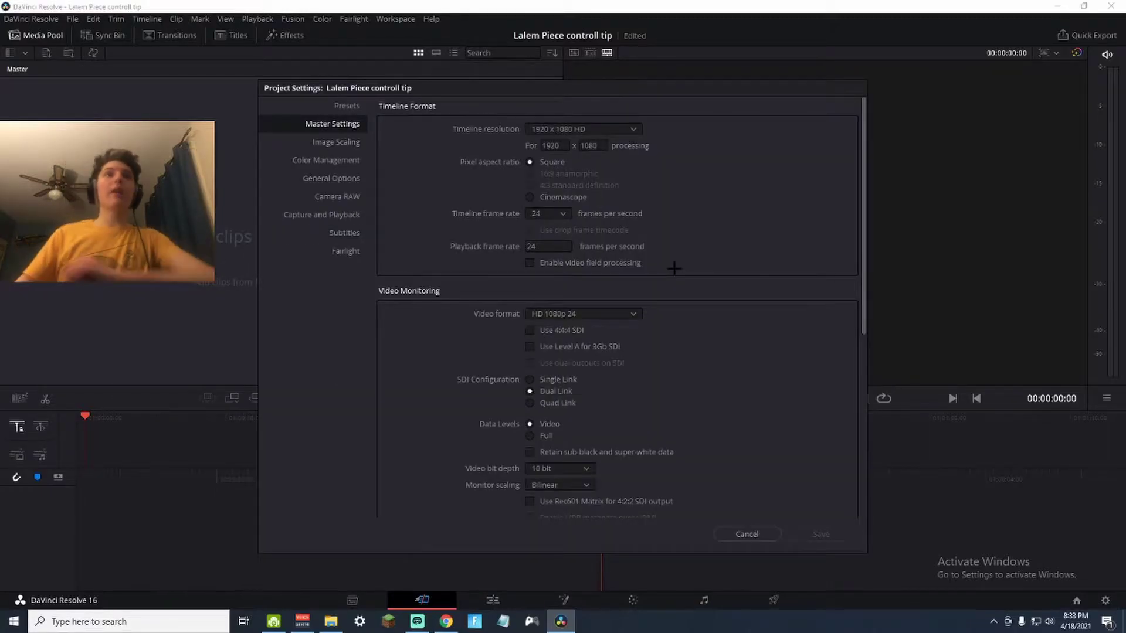
click(746, 535)
click(72, 19)
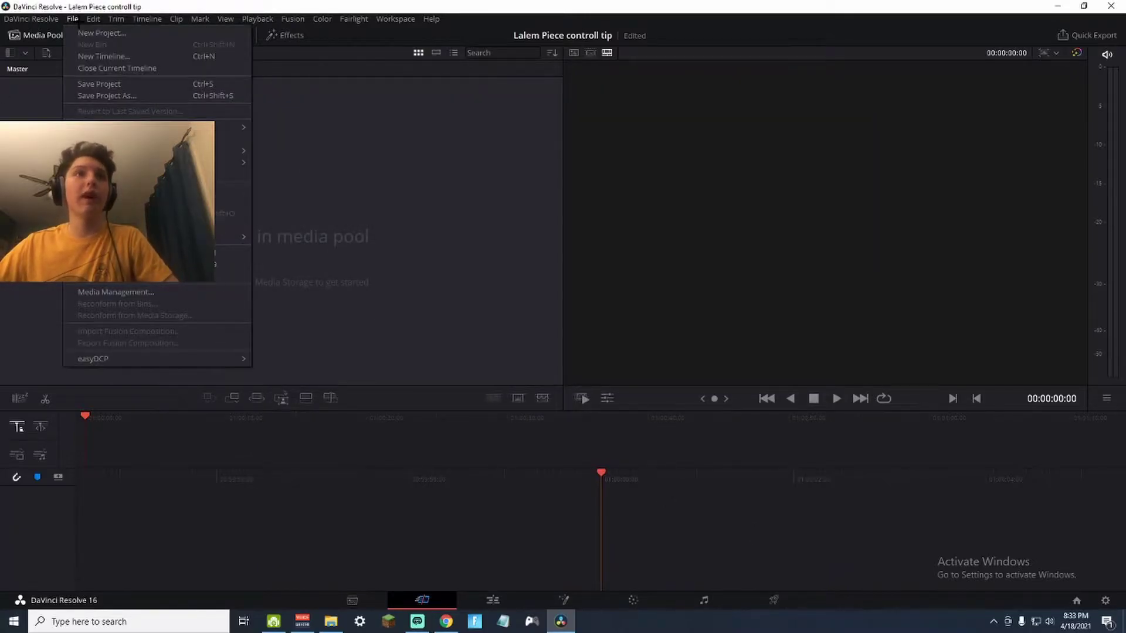
click(117, 264)
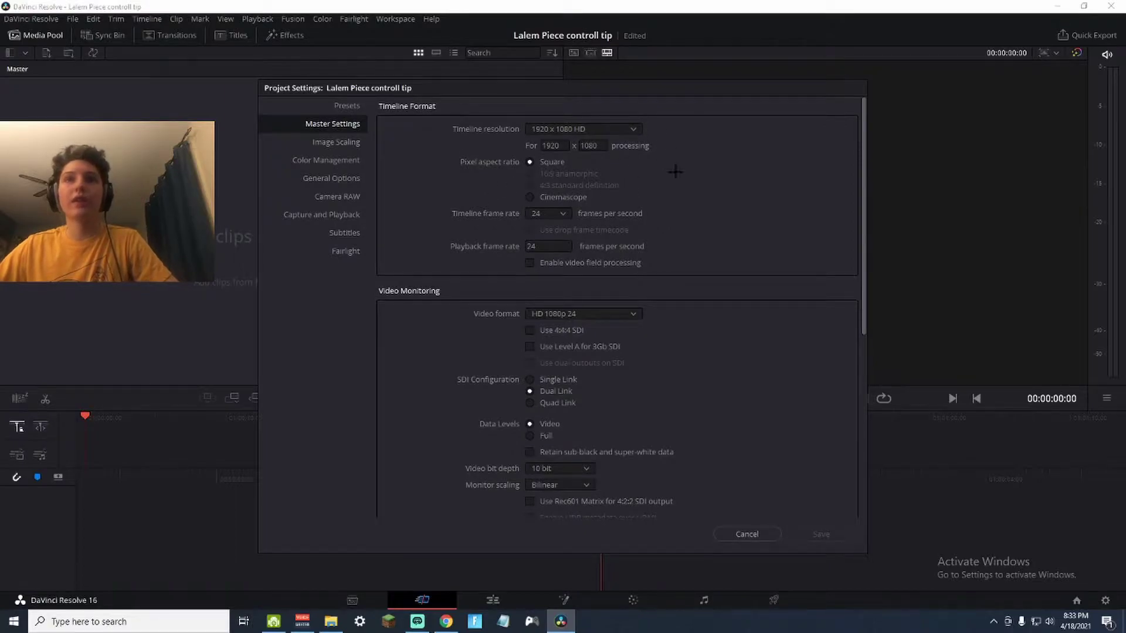
click(573, 317)
scroll(641, 365, up, 3)
scroll(637, 364, down, 4)
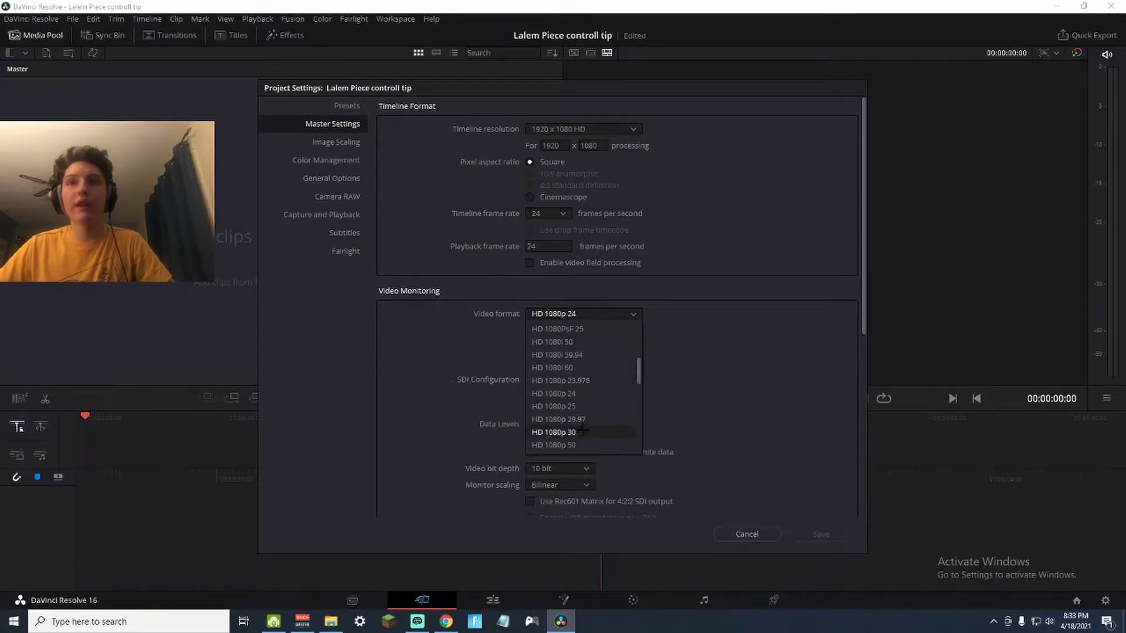
scroll(637, 384, down, 5)
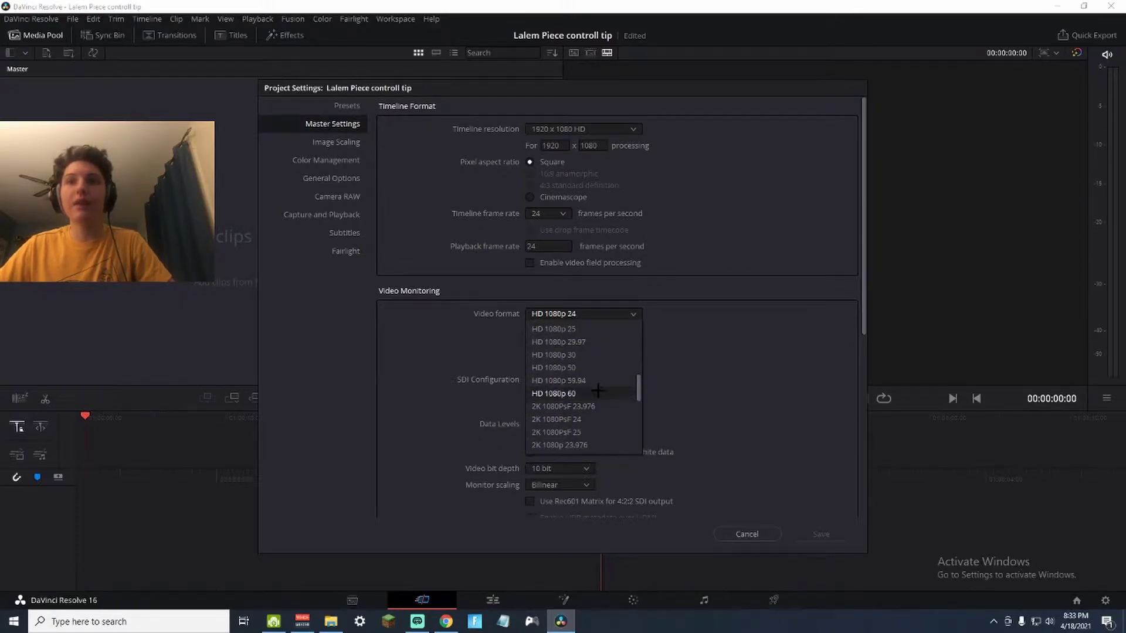
click(573, 393)
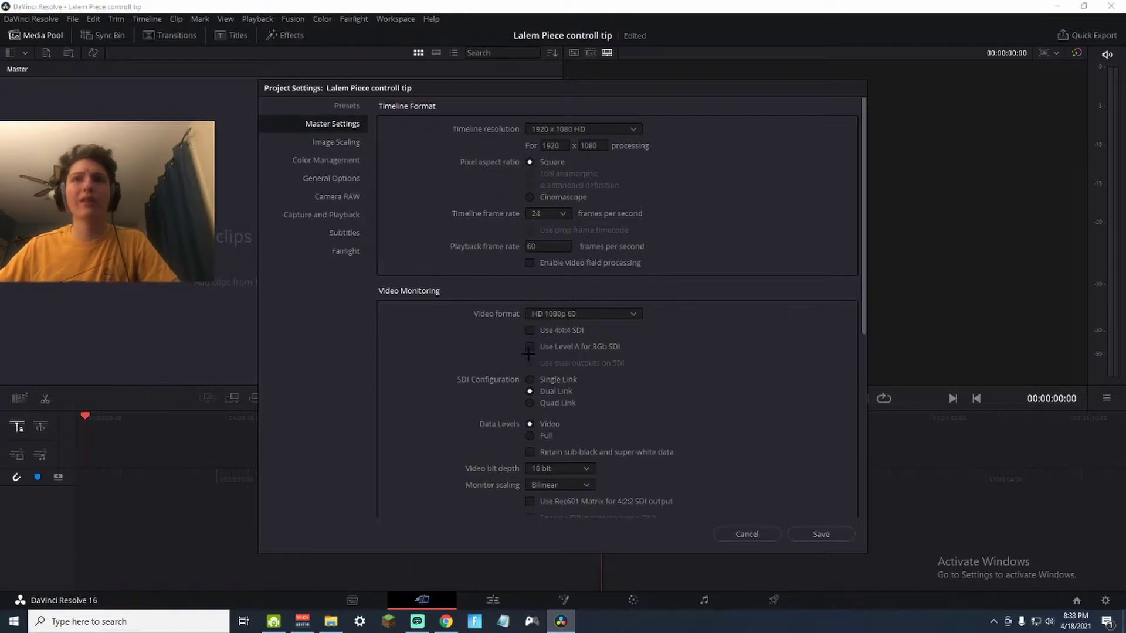
Step: Set the timeline frame rate to 60 and the timeline resolution to 1280 x 720 HD 720P, and save the project settings
click(554, 215)
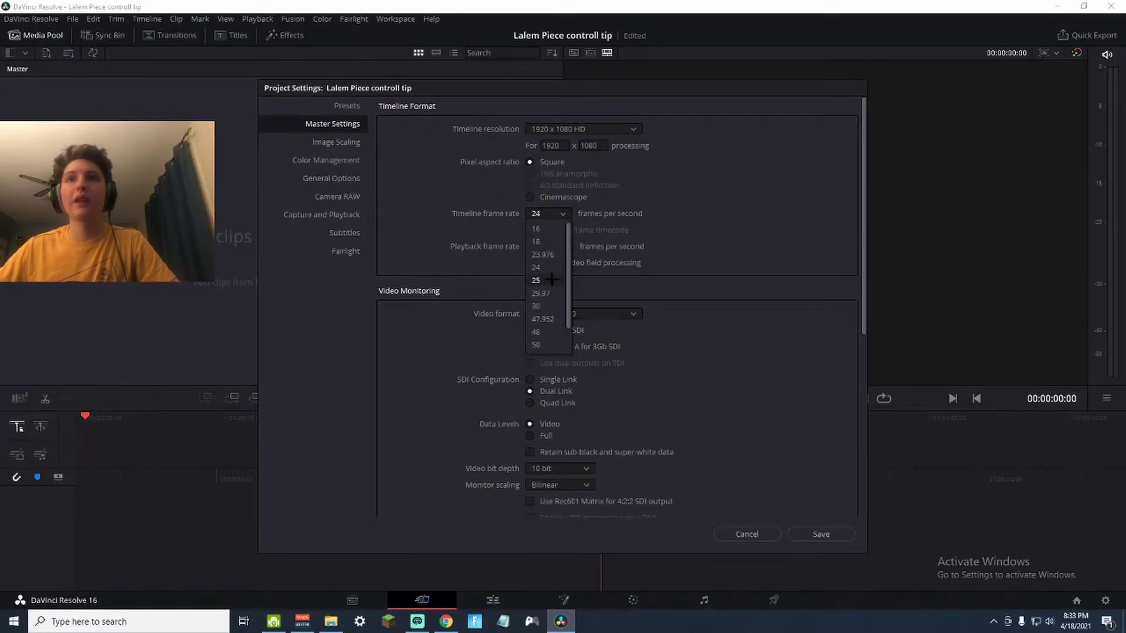
scroll(568, 293, down, 3)
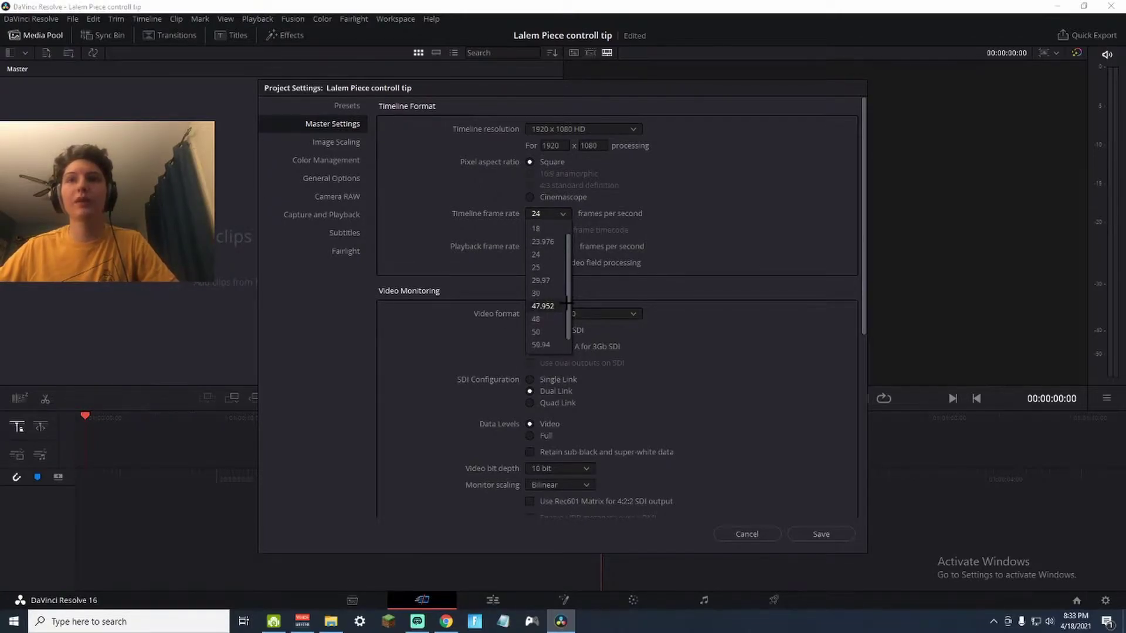
click(567, 256)
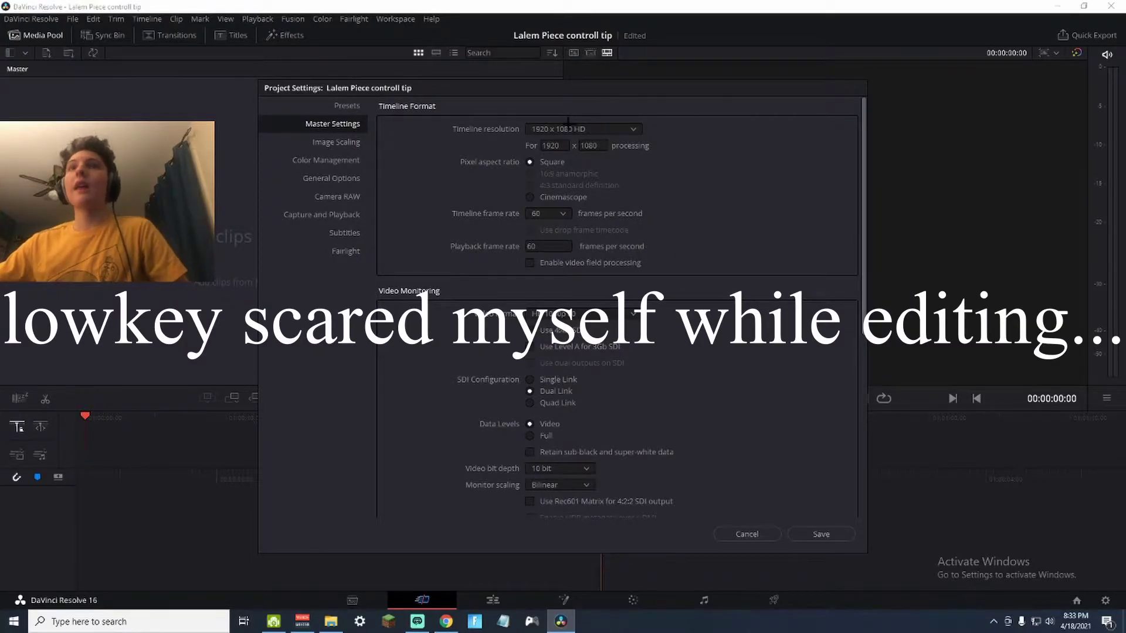
click(581, 128)
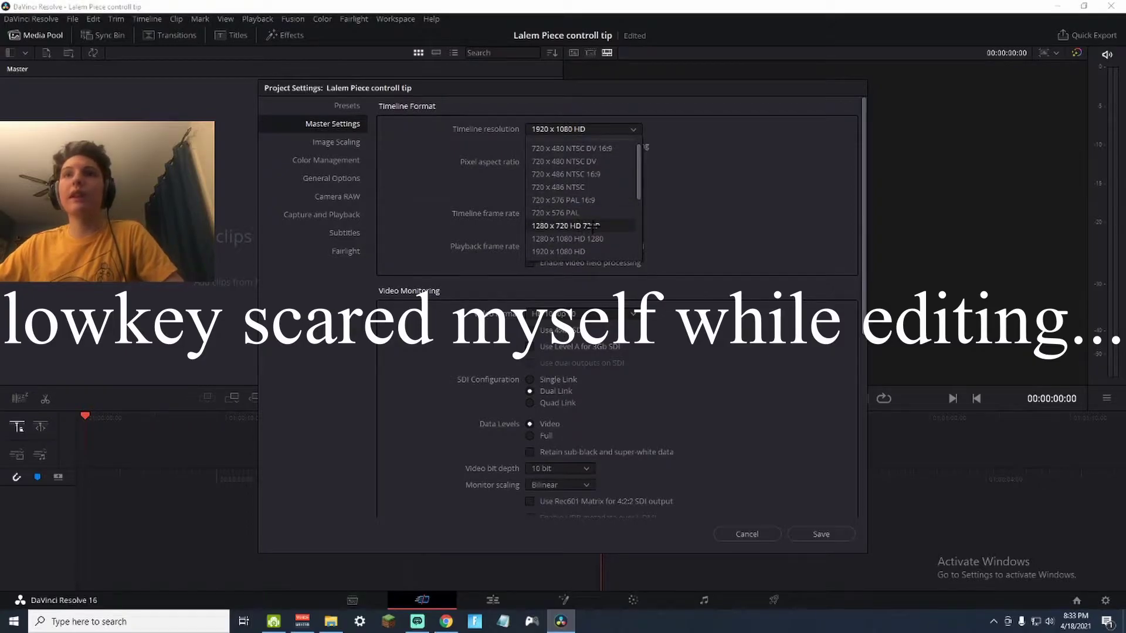
click(591, 227)
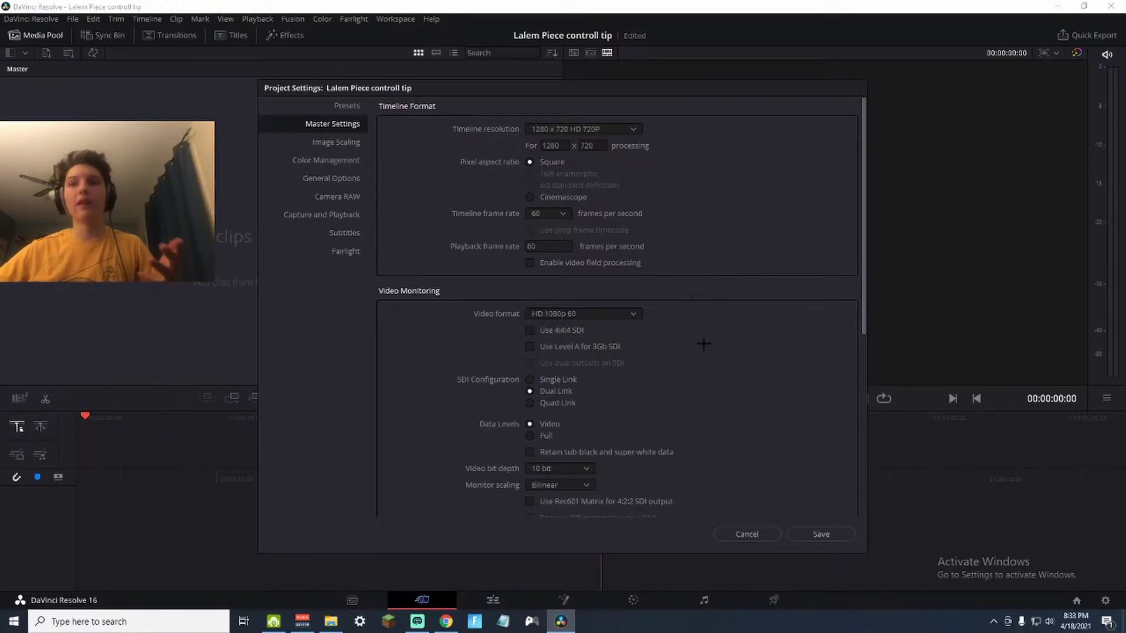
click(820, 534)
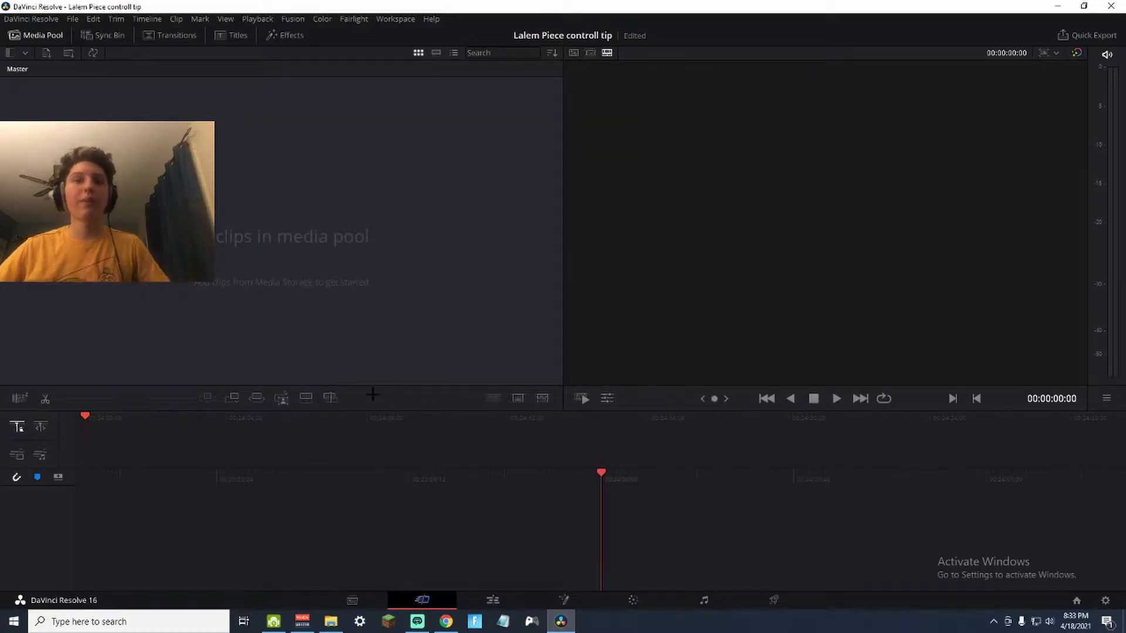
click(493, 598)
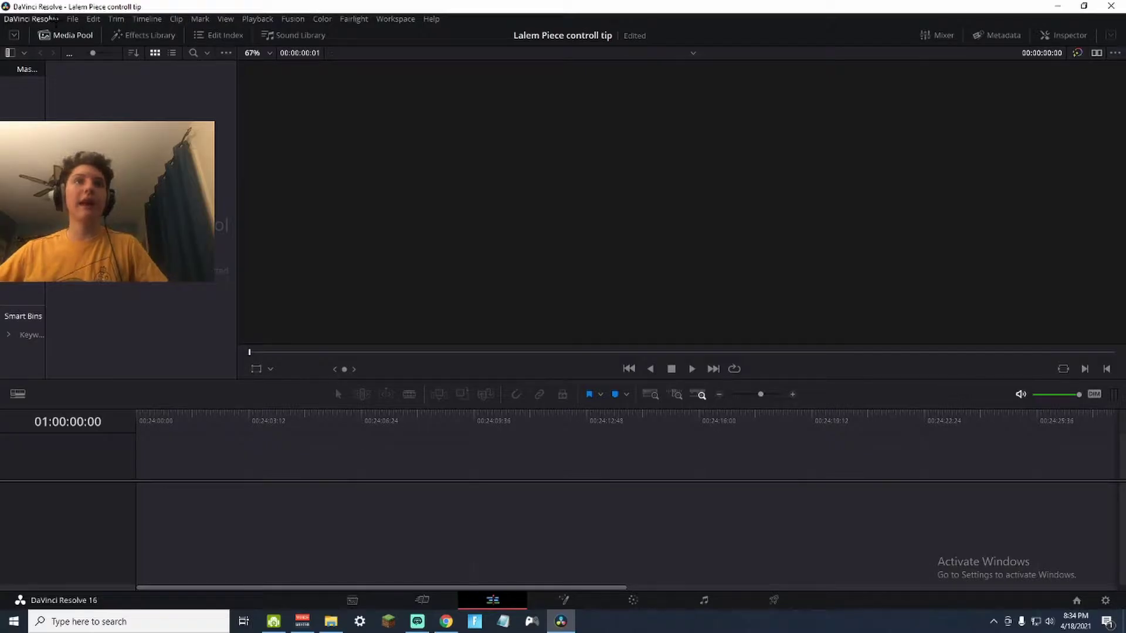
click(331, 621)
drag(617, 251, 186, 495)
Step: Add End Screen and Outro Song from the Videos folder to the timeline, one after the other behind the main recording
mouse_move(333, 620)
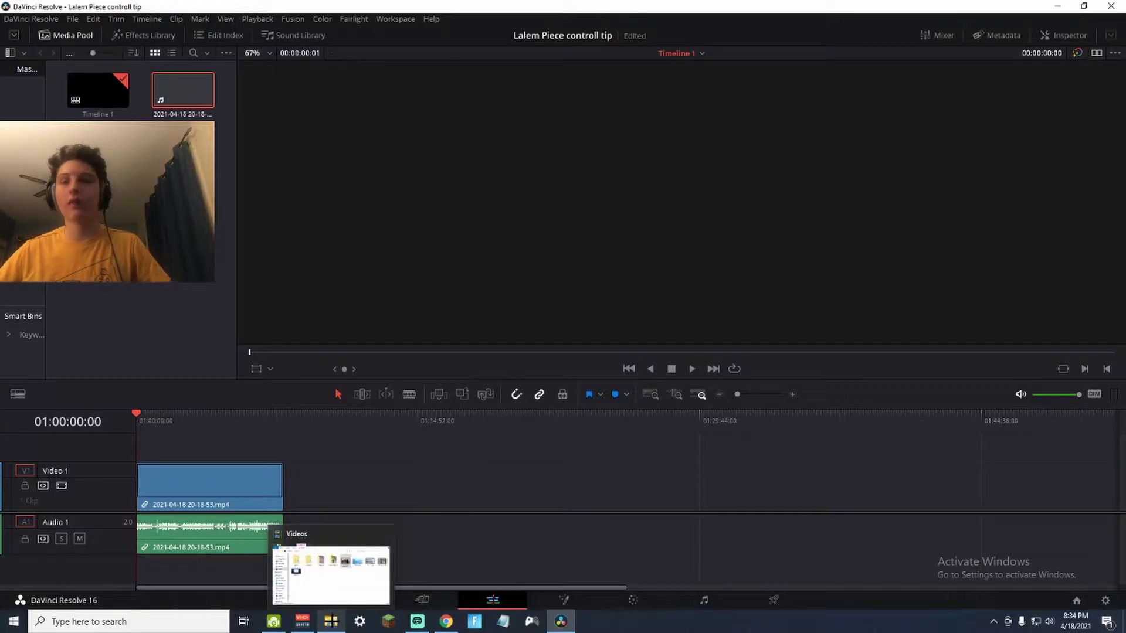
click(331, 621)
drag(780, 100, 290, 490)
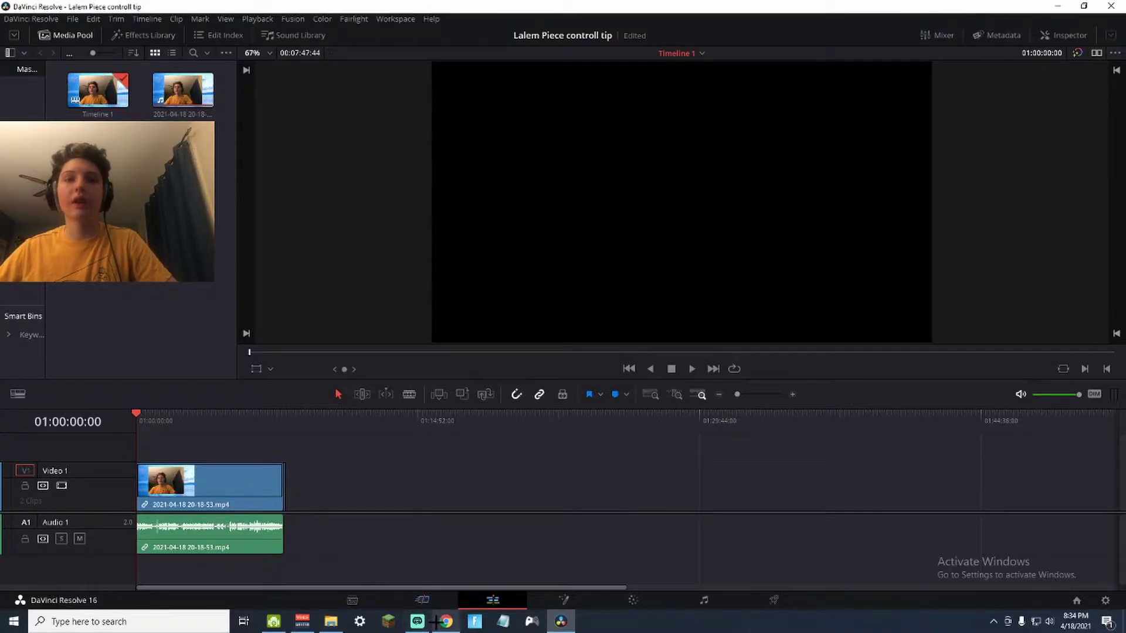
mouse_move(428, 621)
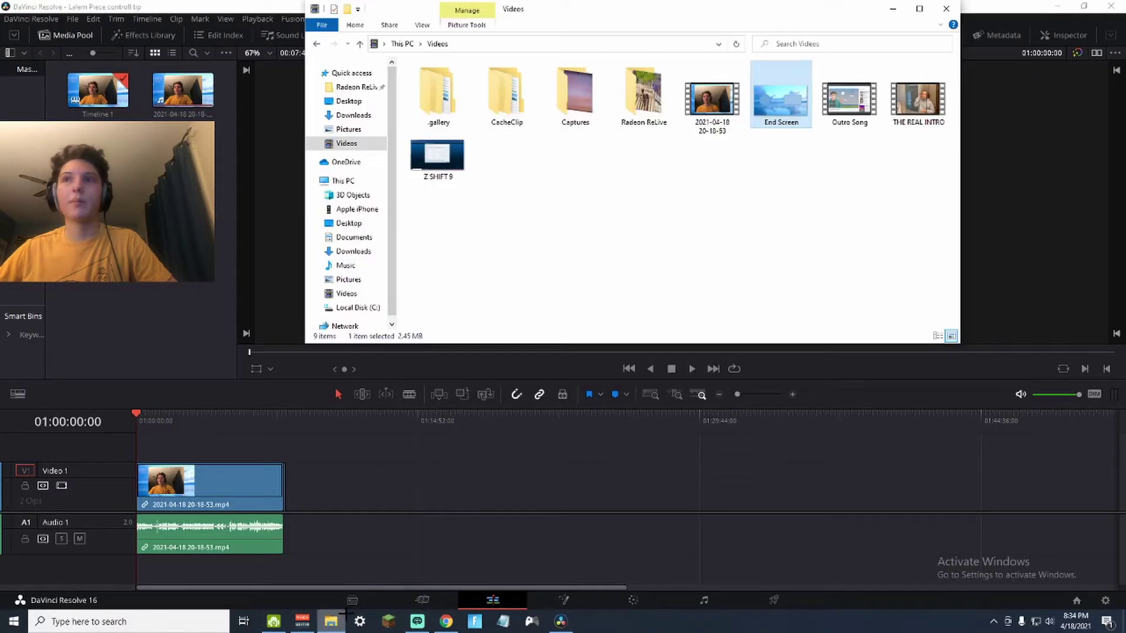
click(331, 621)
drag(849, 99, 273, 472)
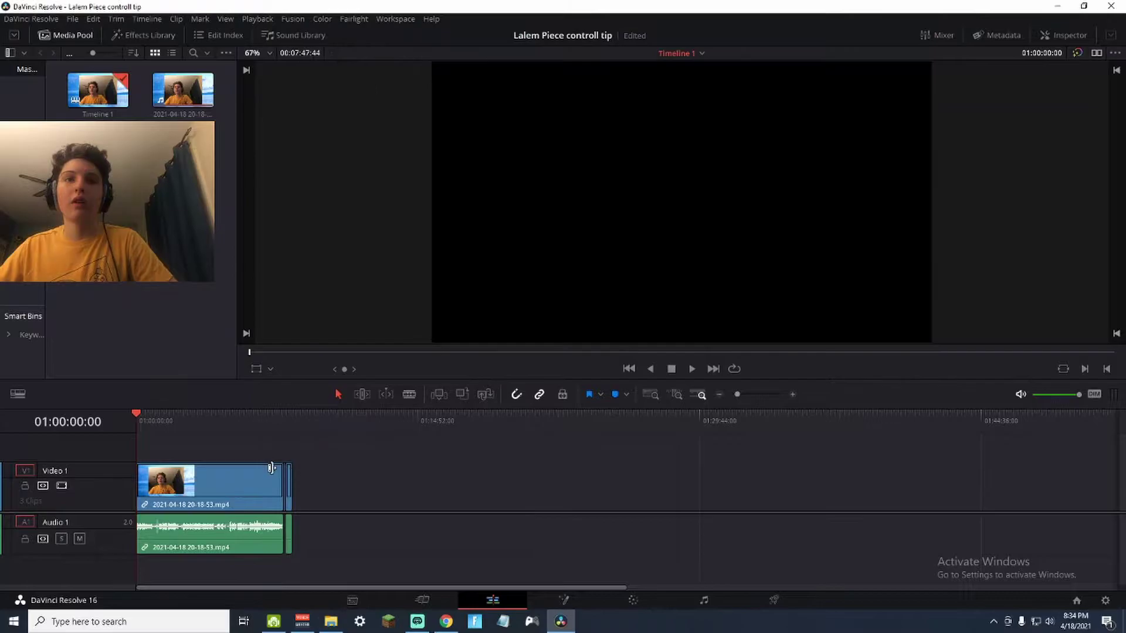
Step: Move the playhead to the start of the Outro Song clip
click(261, 422)
drag(261, 422, 285, 422)
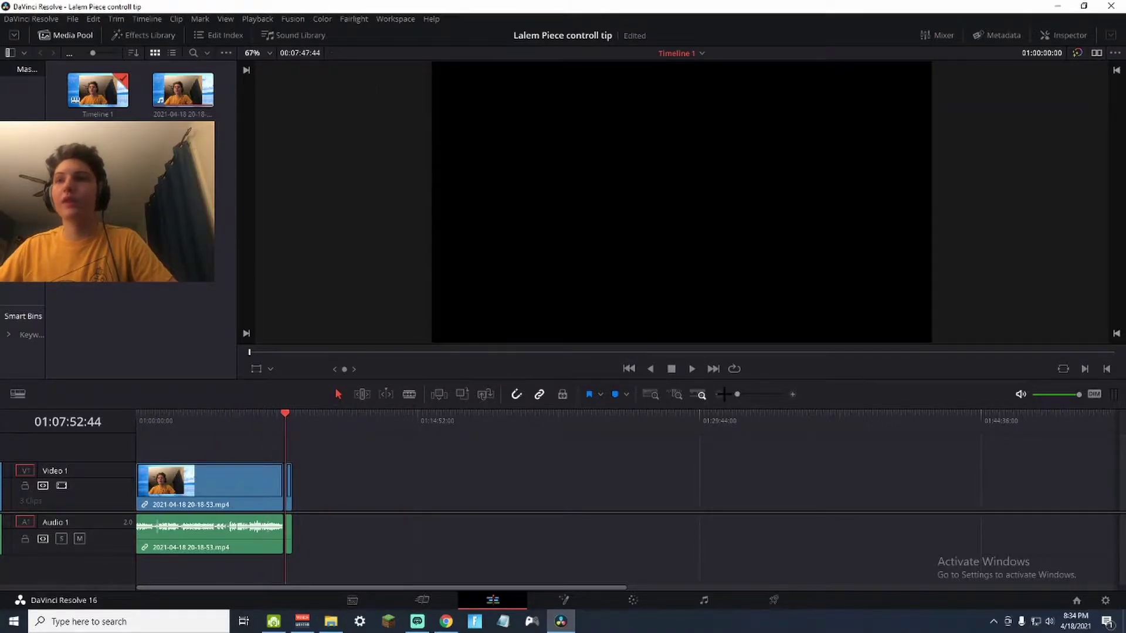
drag(740, 395, 754, 395)
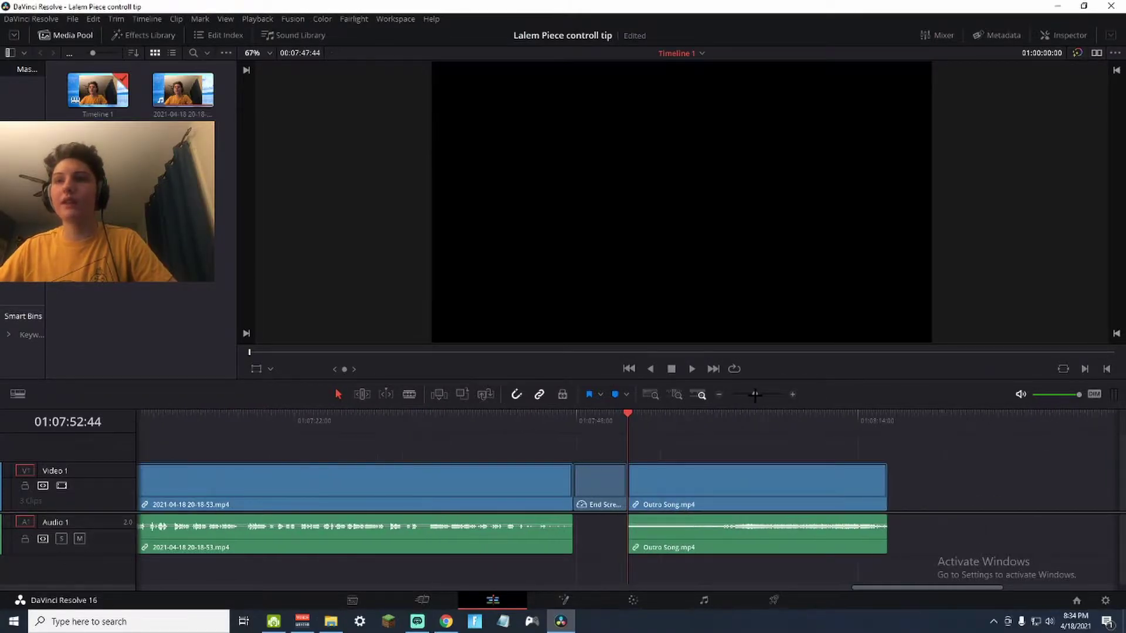
right_click(717, 477)
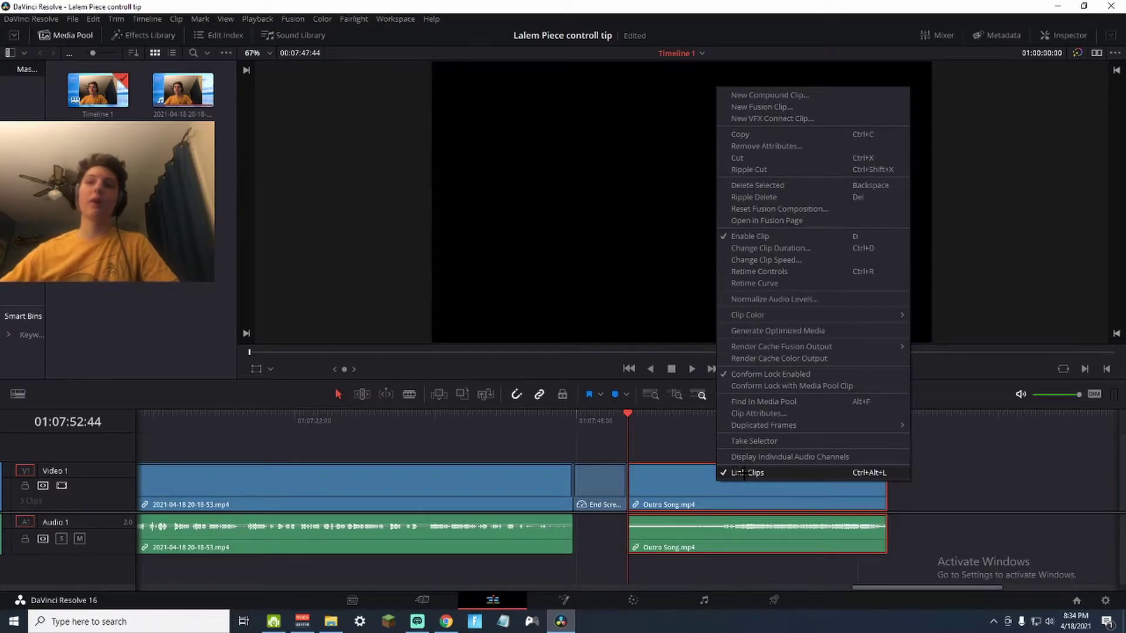
click(645, 438)
click(645, 438)
Step: Play the first few seconds of the Outro Song clip and stop the playback
key(b)
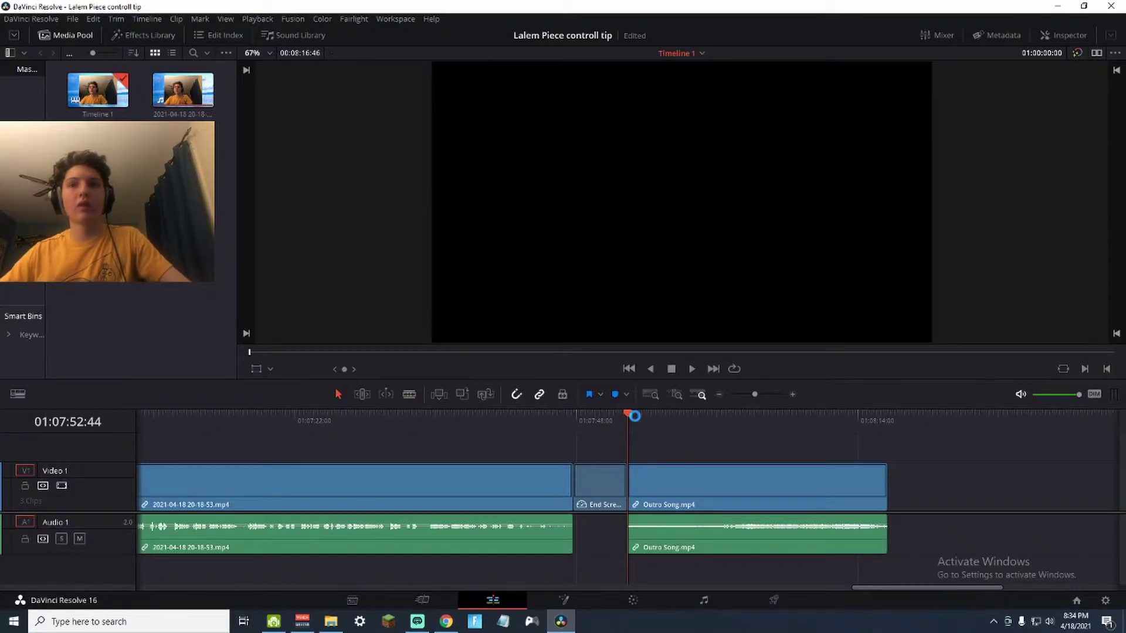
key(ctrl+minus)
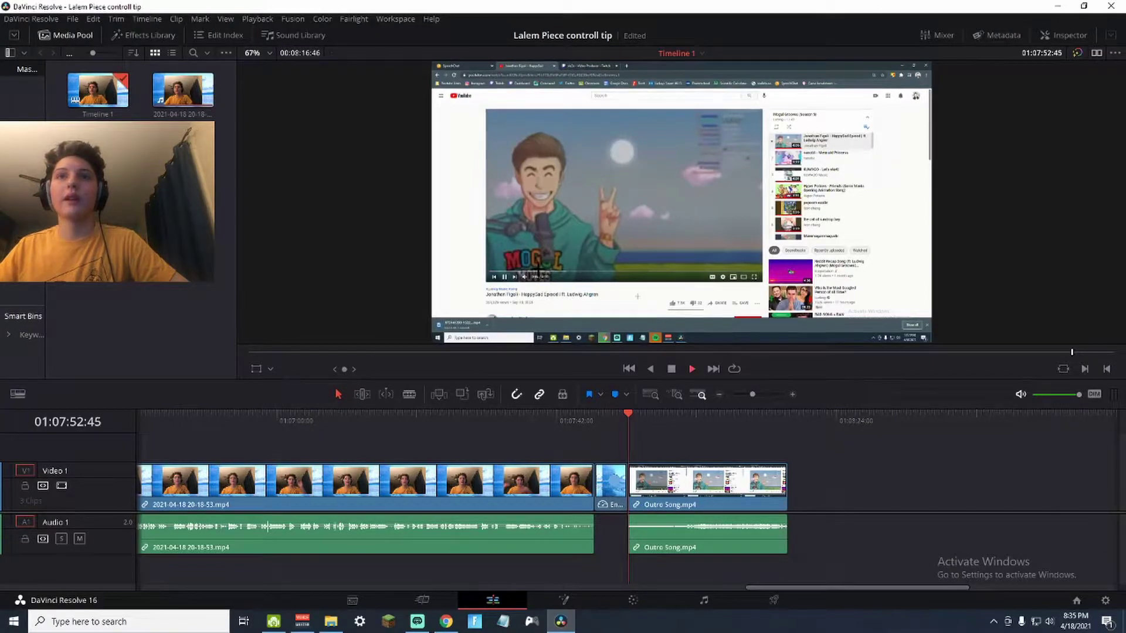
key(space)
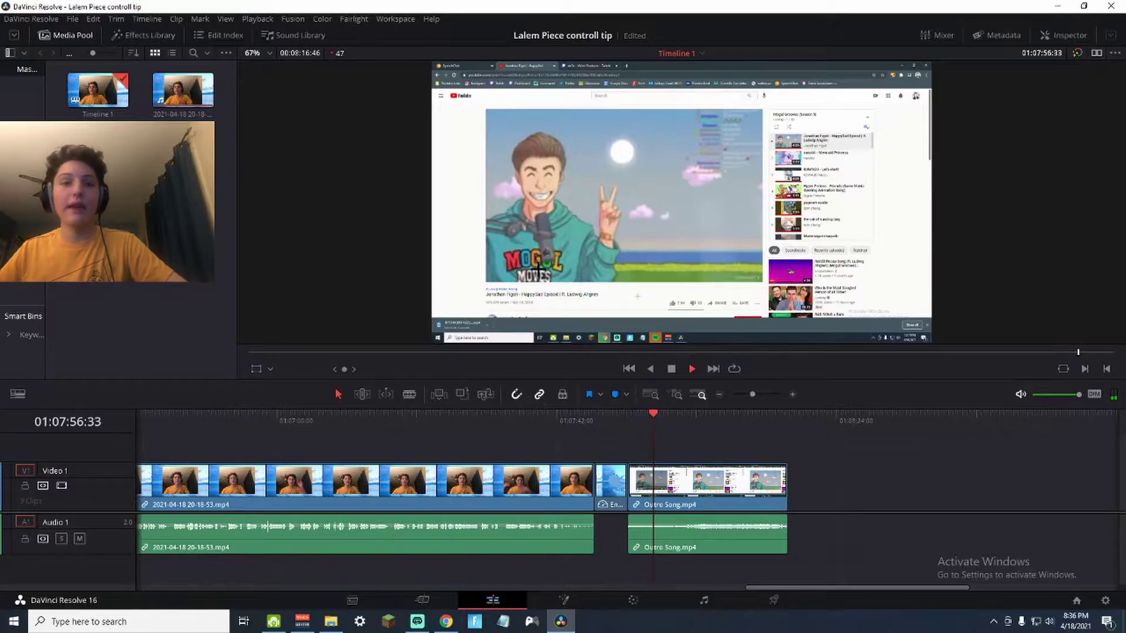
key(space)
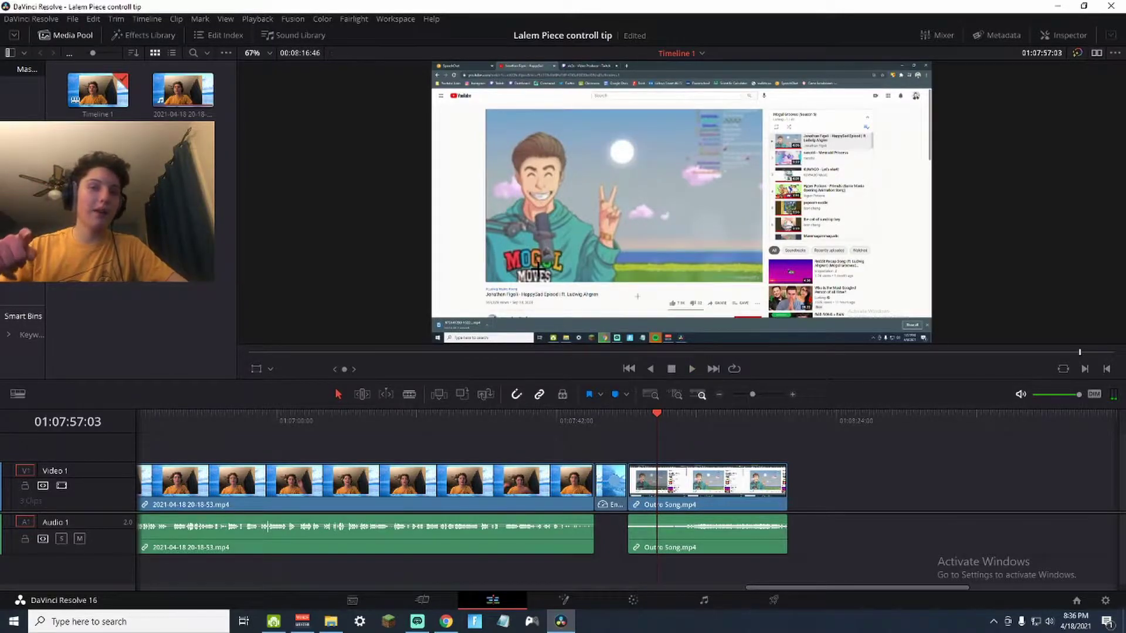
Step: Unlink the Outro Song clip's video from its audio
click(671, 484)
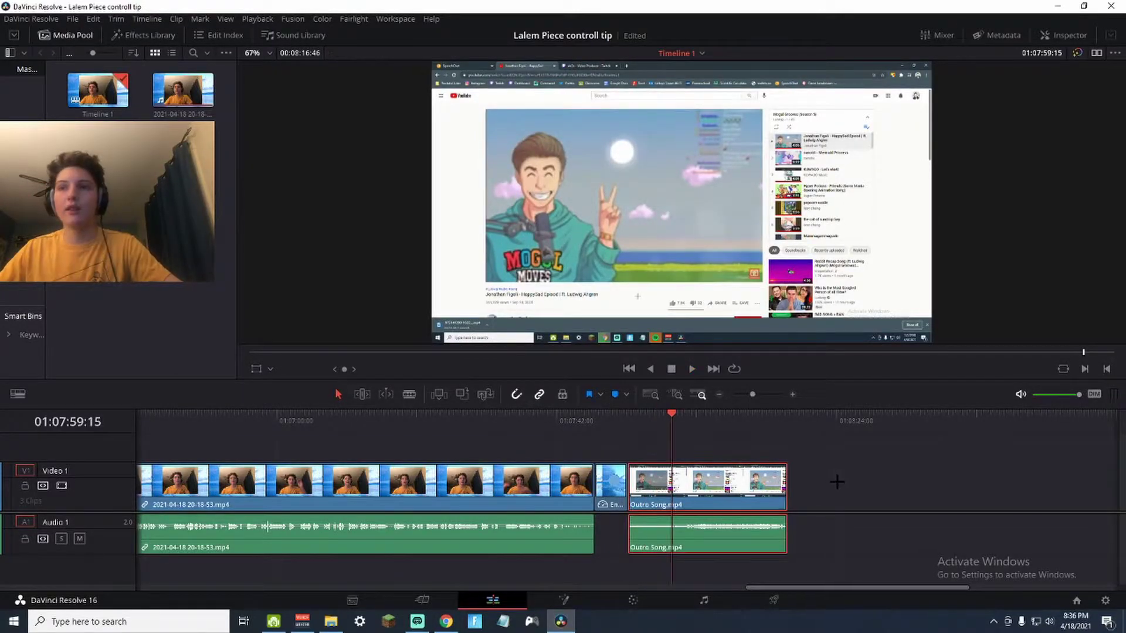
right_click(707, 492)
click(727, 486)
right_click(732, 485)
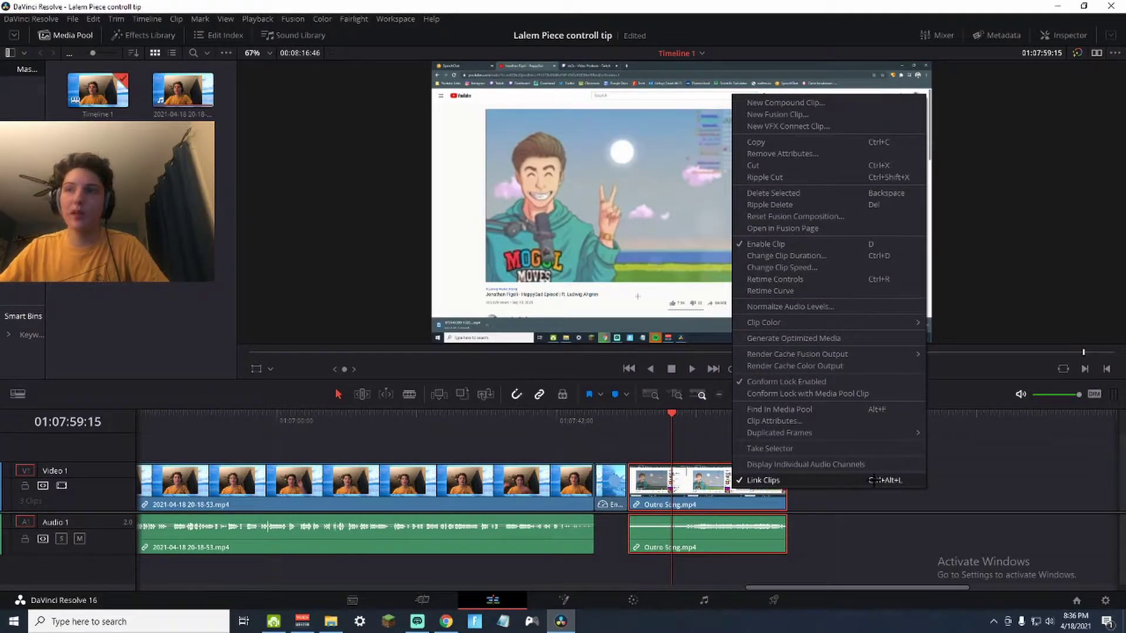
click(826, 480)
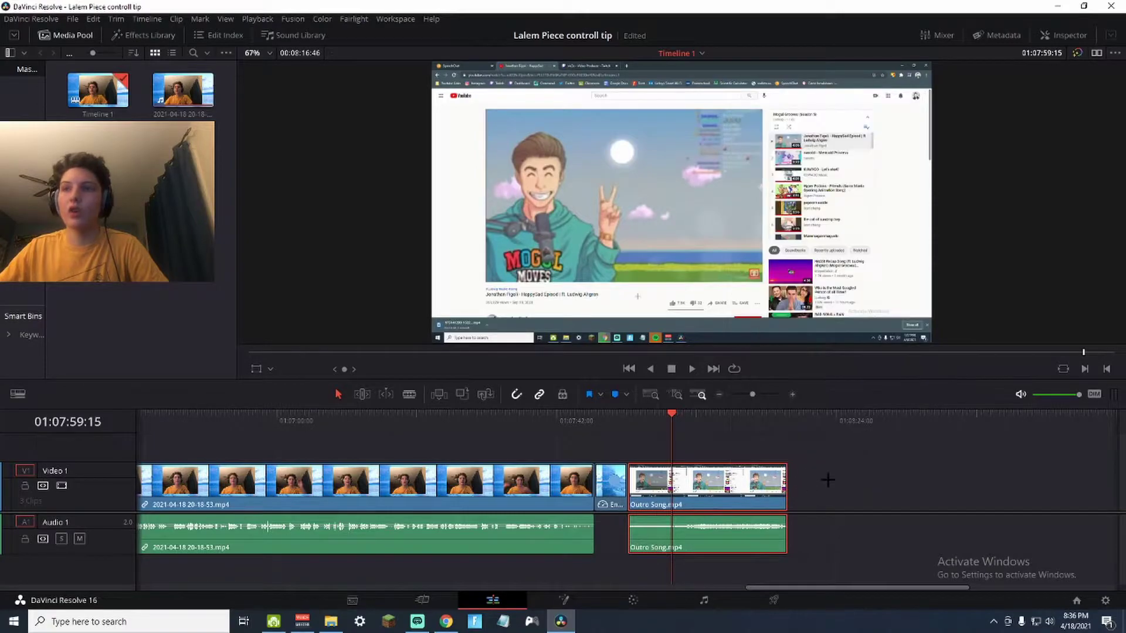
Step: Move the Outro Song video to the empty area behind its audio, and return it to its place above the audio
drag(719, 495, 941, 495)
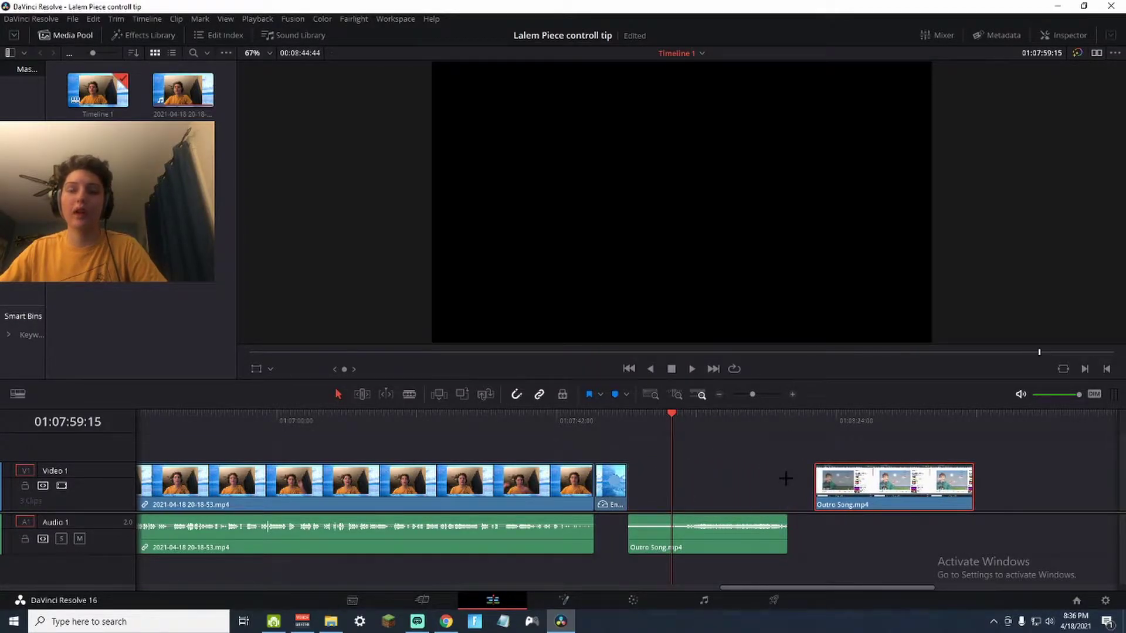
click(870, 491)
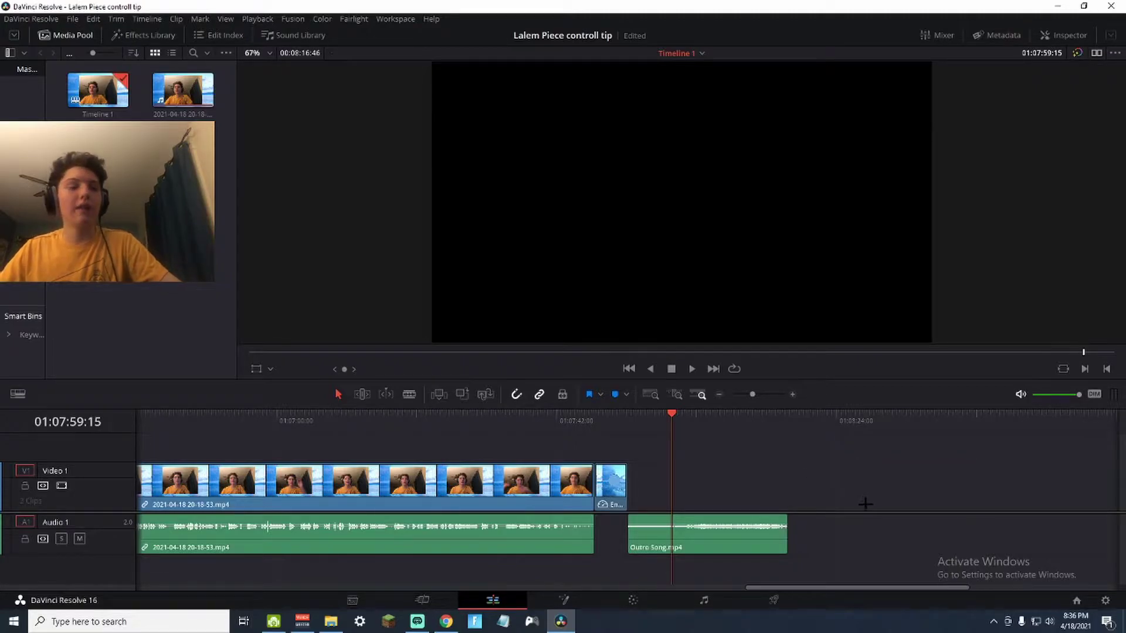
drag(878, 491, 691, 491)
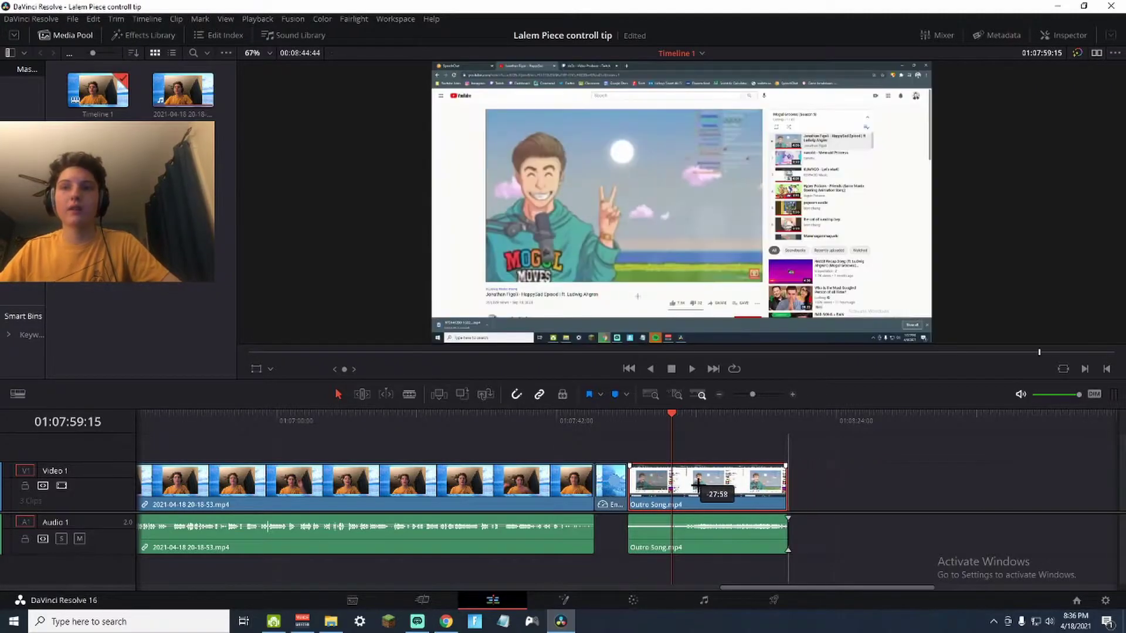
click(745, 495)
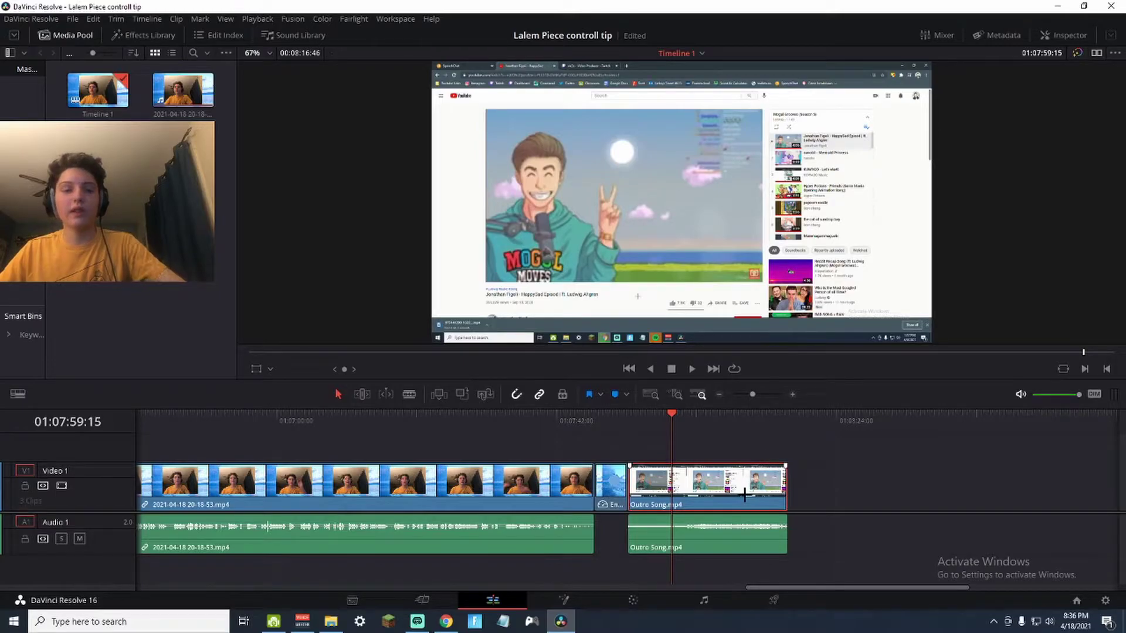
Step: Move the Outro Song video away from its audio on the timeline and delete only the video
key(Delete)
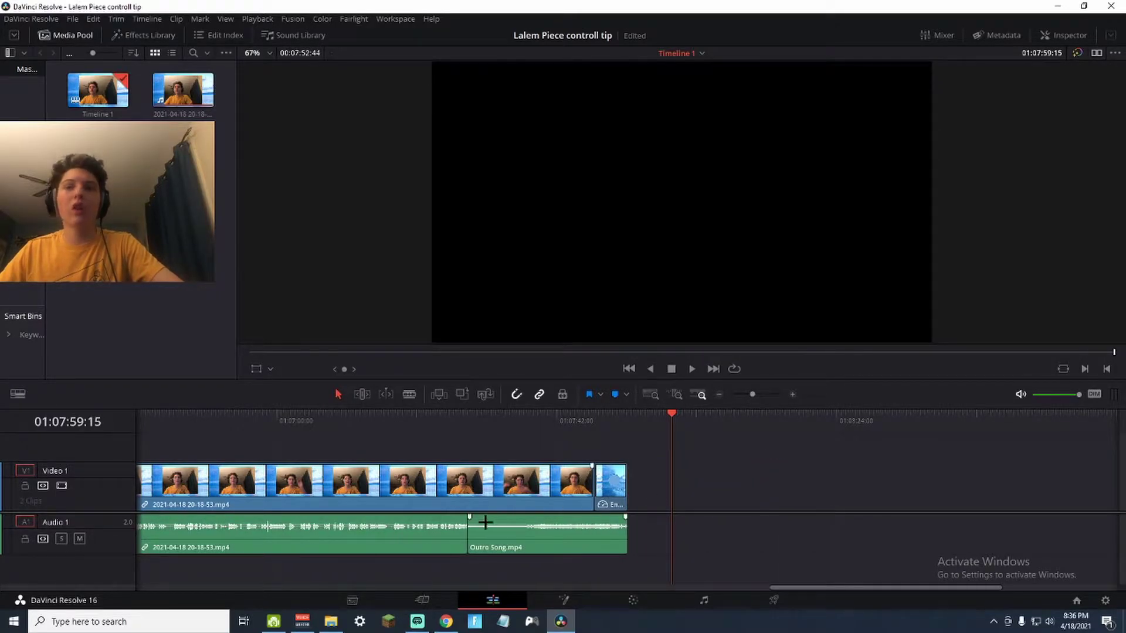
key(ctrl+z)
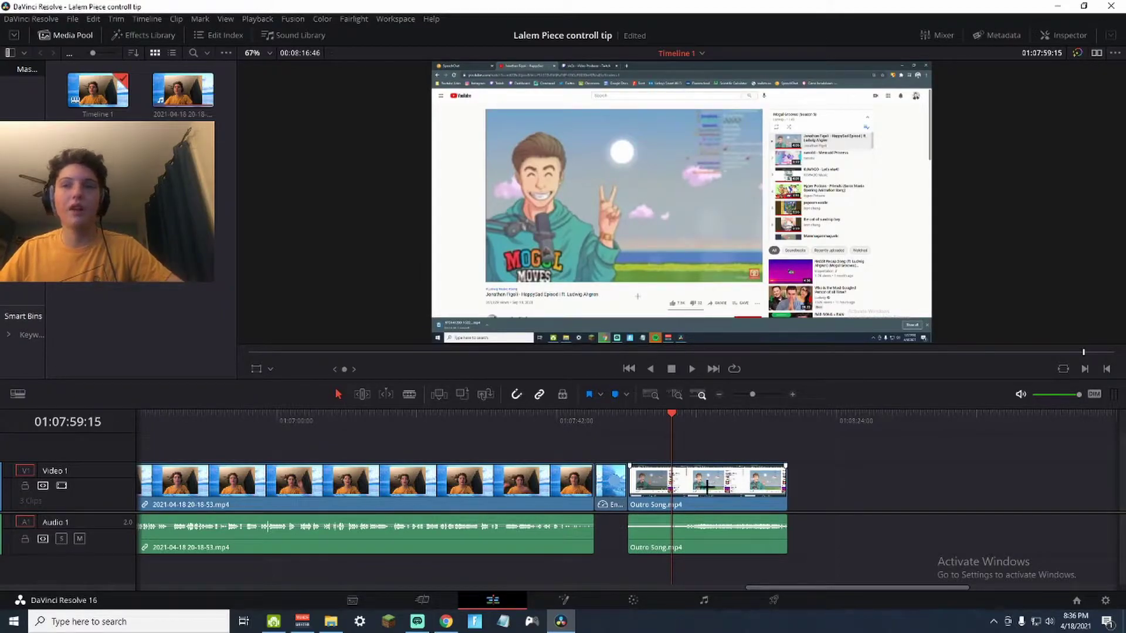
drag(734, 492, 930, 488)
key(Delete)
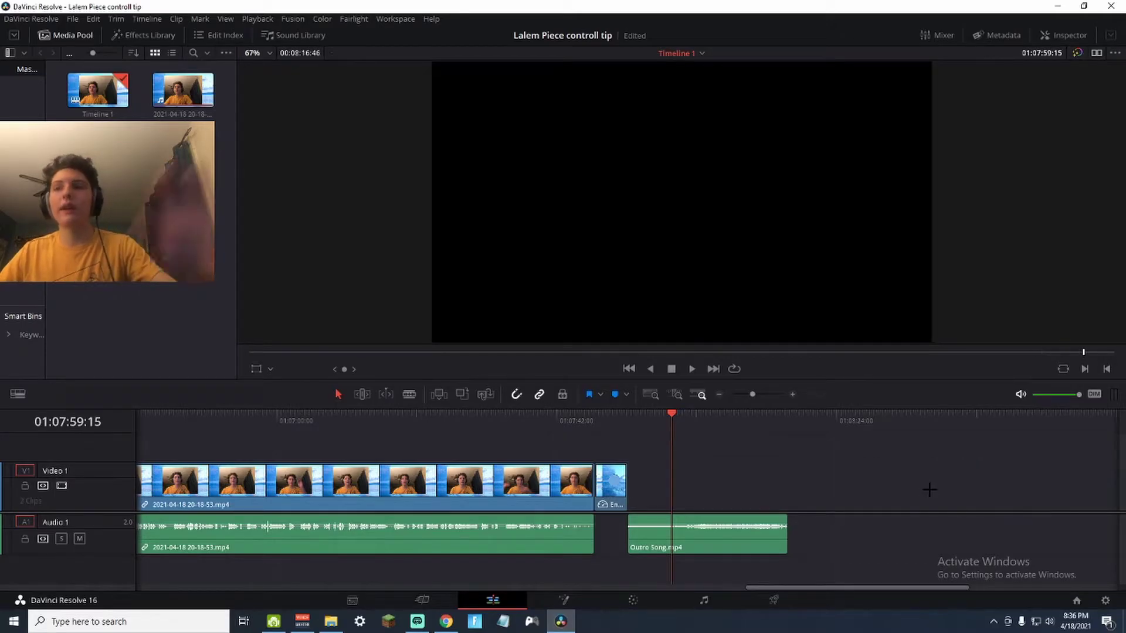
Step: Move the Outro Song audio to Audio 2 beneath the recording's end, and extend the End Screen image past the end of the song
drag(722, 535, 630, 563)
click(647, 416)
drag(643, 418, 607, 421)
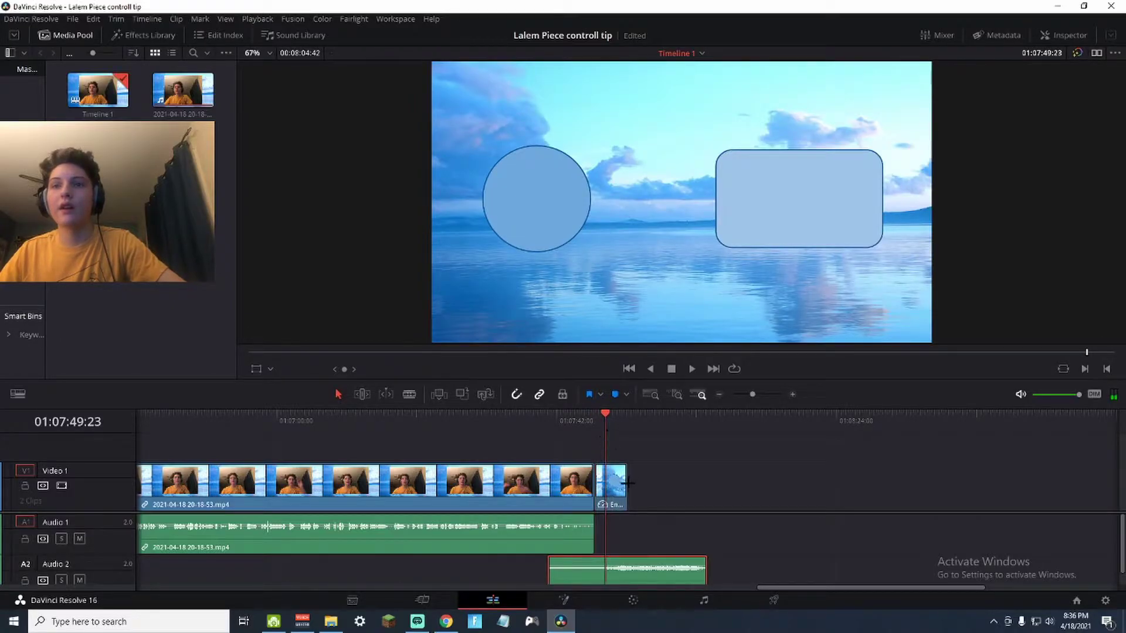
drag(623, 483, 760, 484)
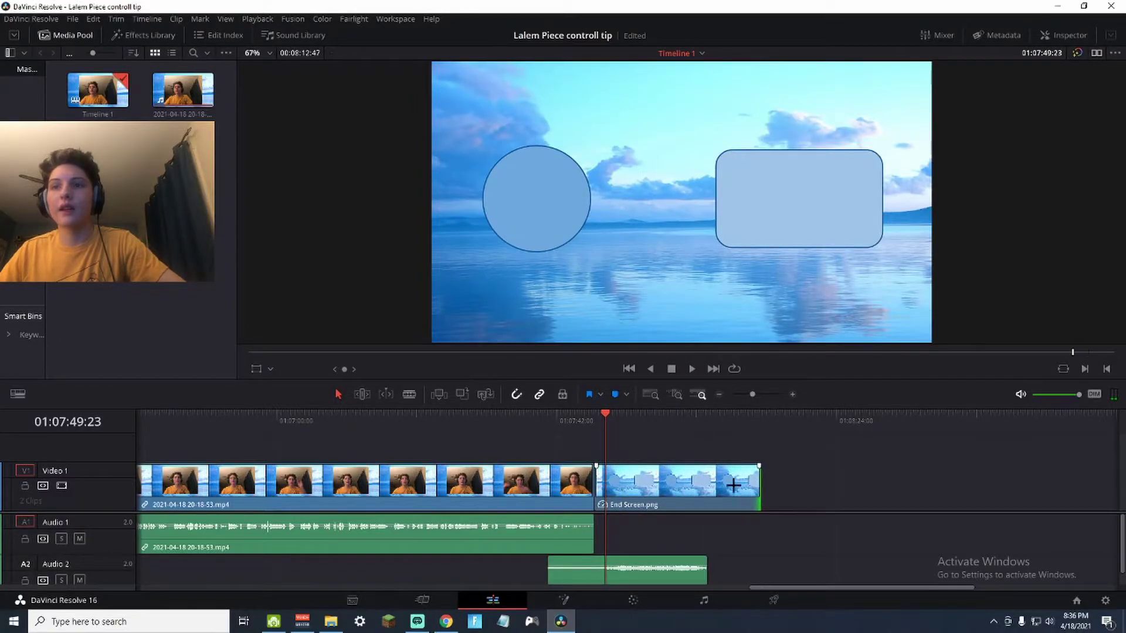
drag(753, 395, 755, 394)
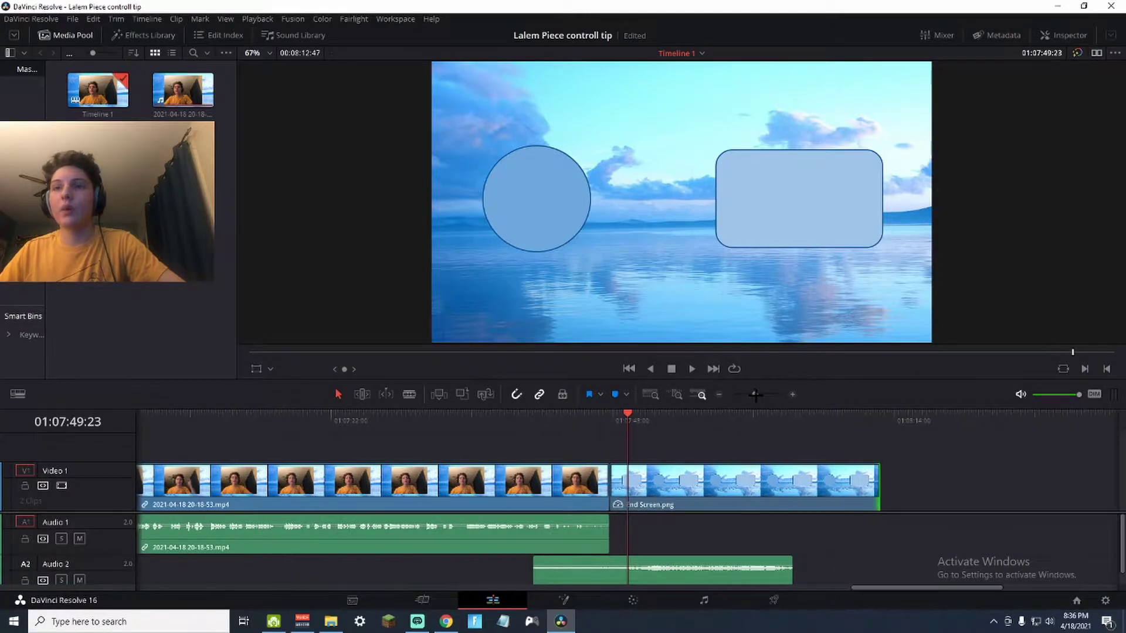
Step: Play the End Screen from 01:07:48:52 and the recording's ending from 01:07:41:54 to check the outro song's timing
drag(622, 409, 622, 412)
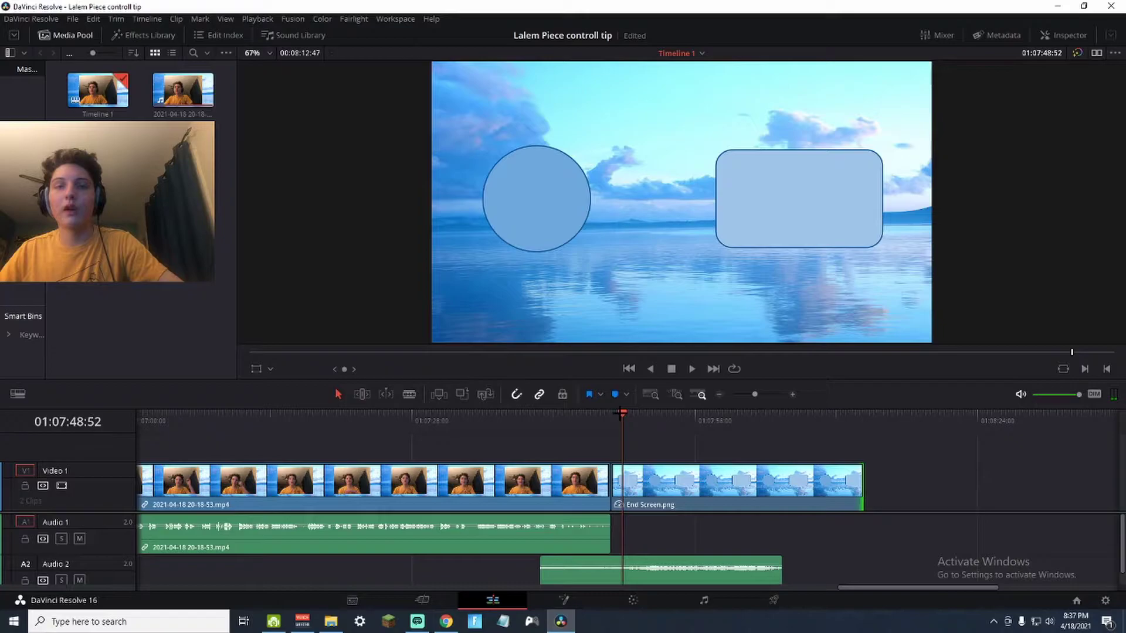
key(space)
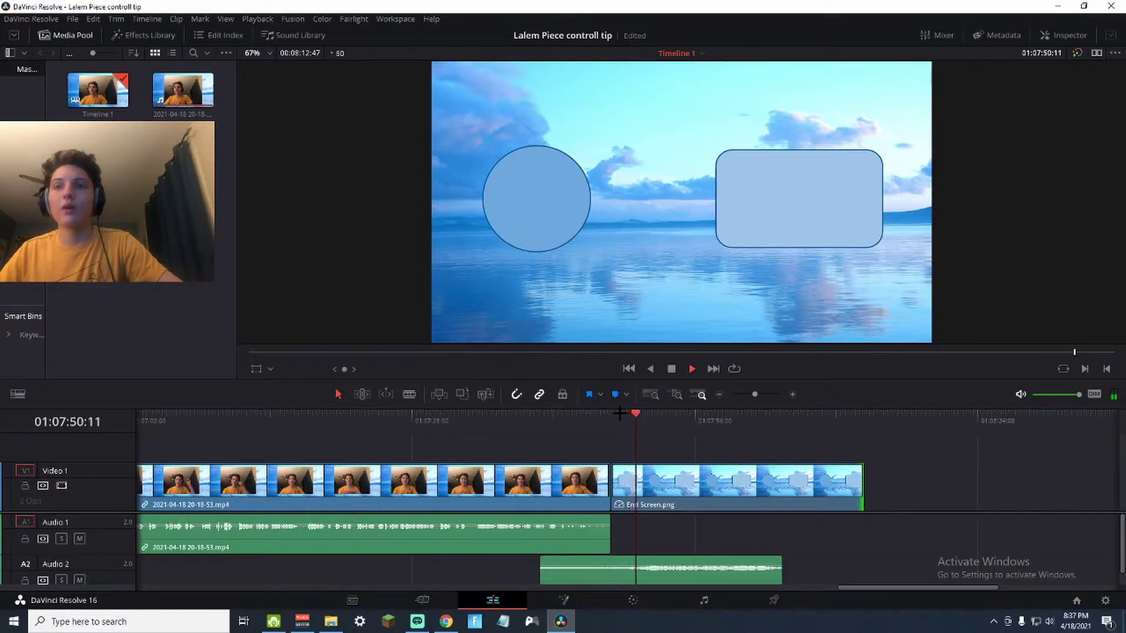
key(space)
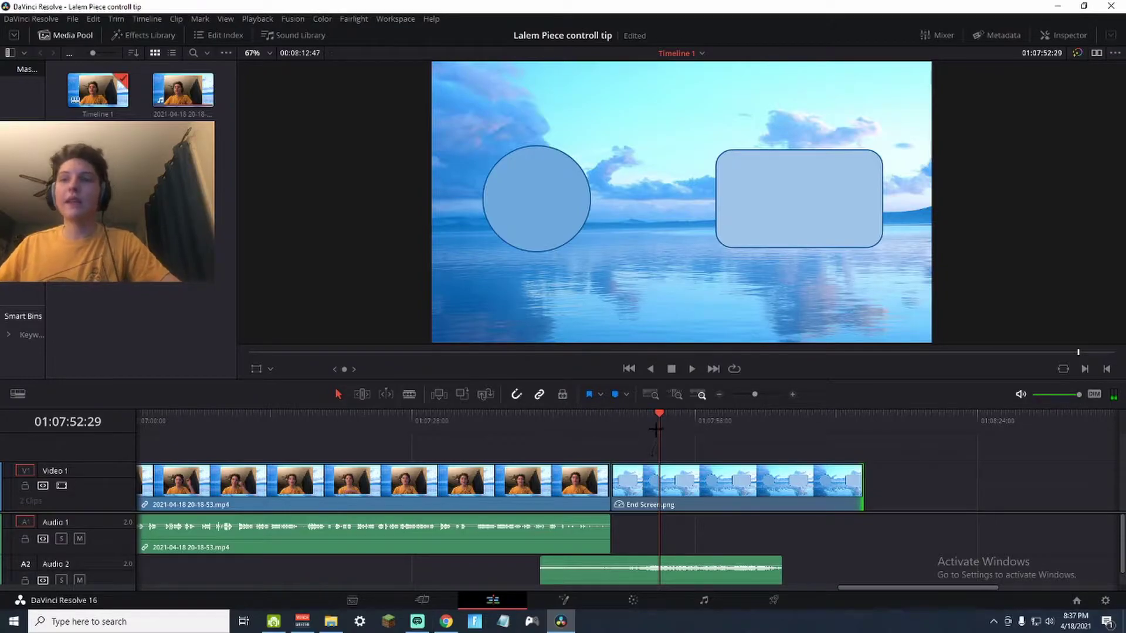
click(611, 419)
drag(464, 420, 554, 415)
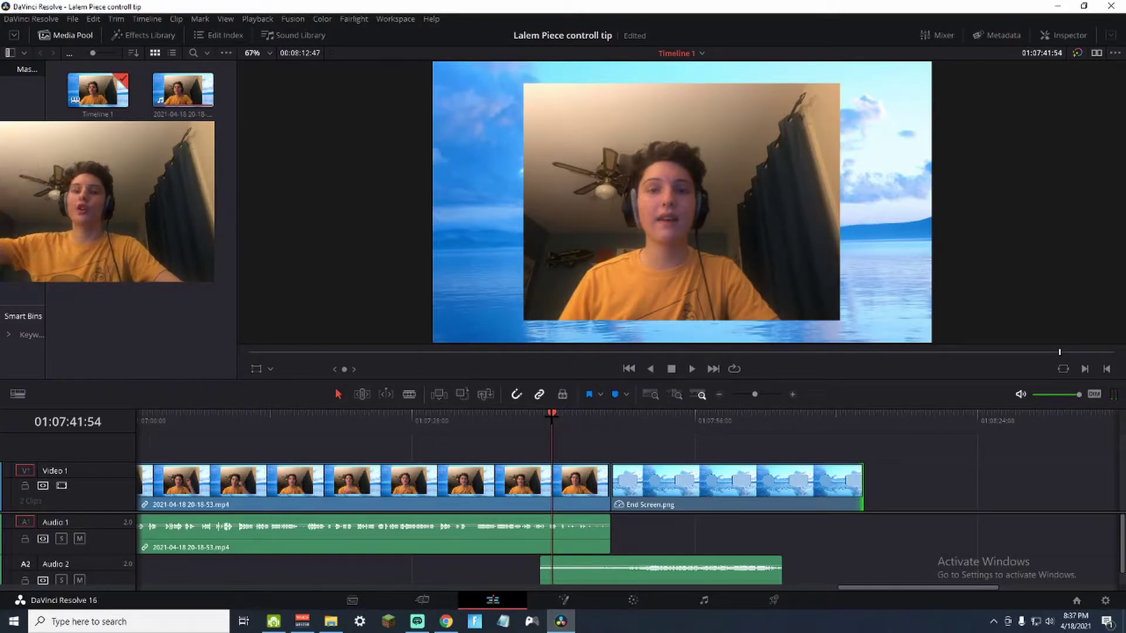
key(space)
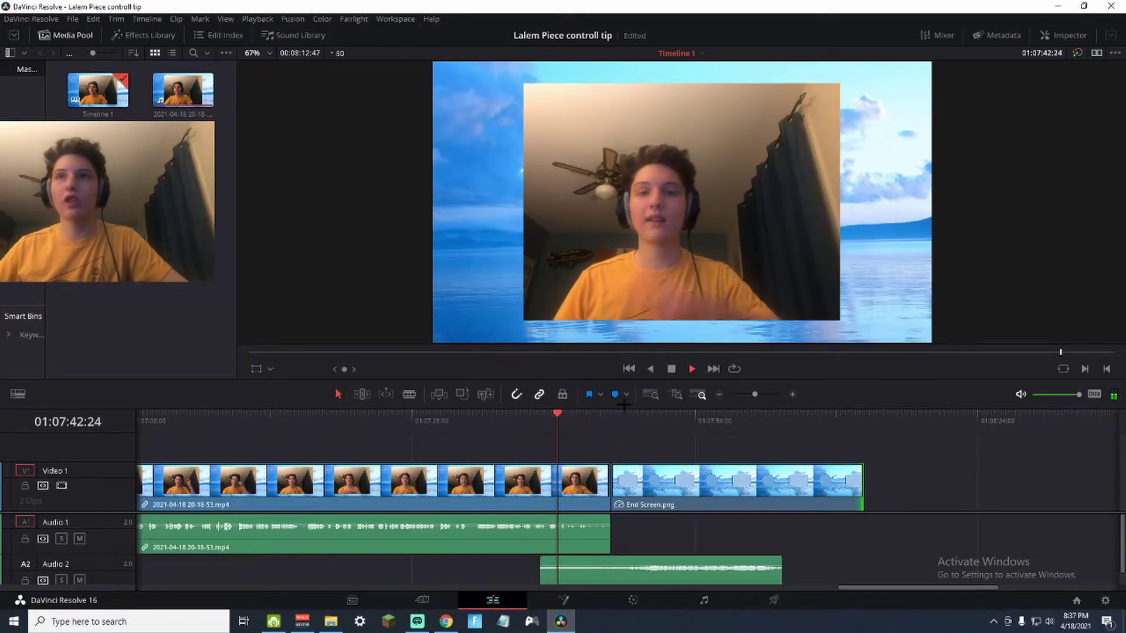
Step: Shift the Outro Song audio earlier beneath the recording's ending and play that section to check the timing
drag(673, 573, 607, 574)
drag(560, 412, 532, 412)
key(space)
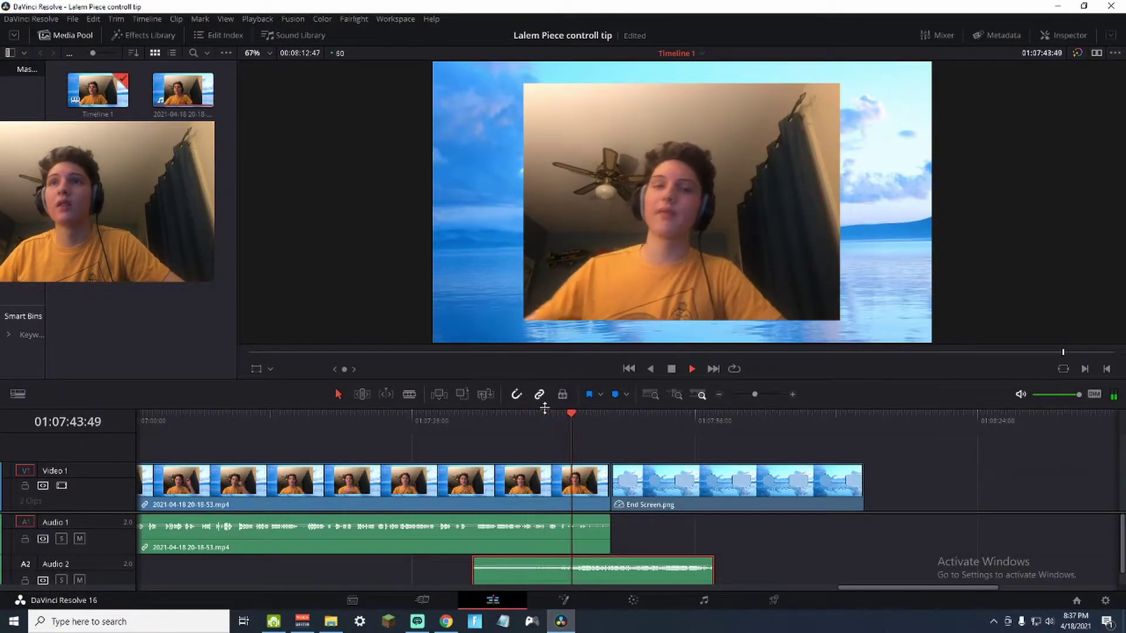
key(space)
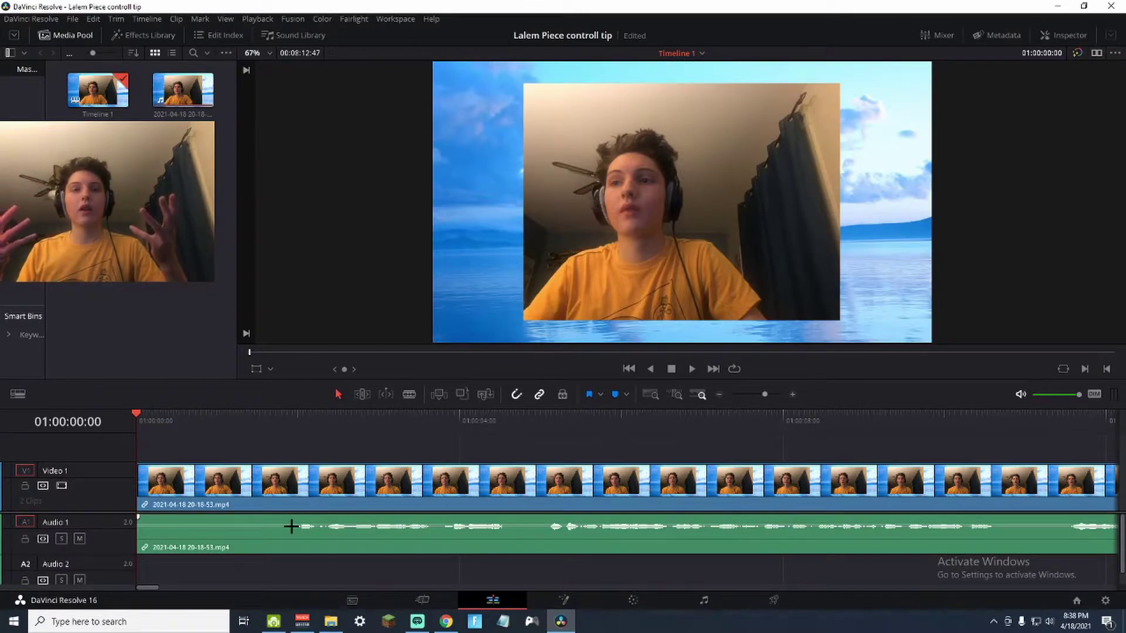
Step: Save the project and play the recording's first few seconds to locate where the speech starts
key(ctrl+s)
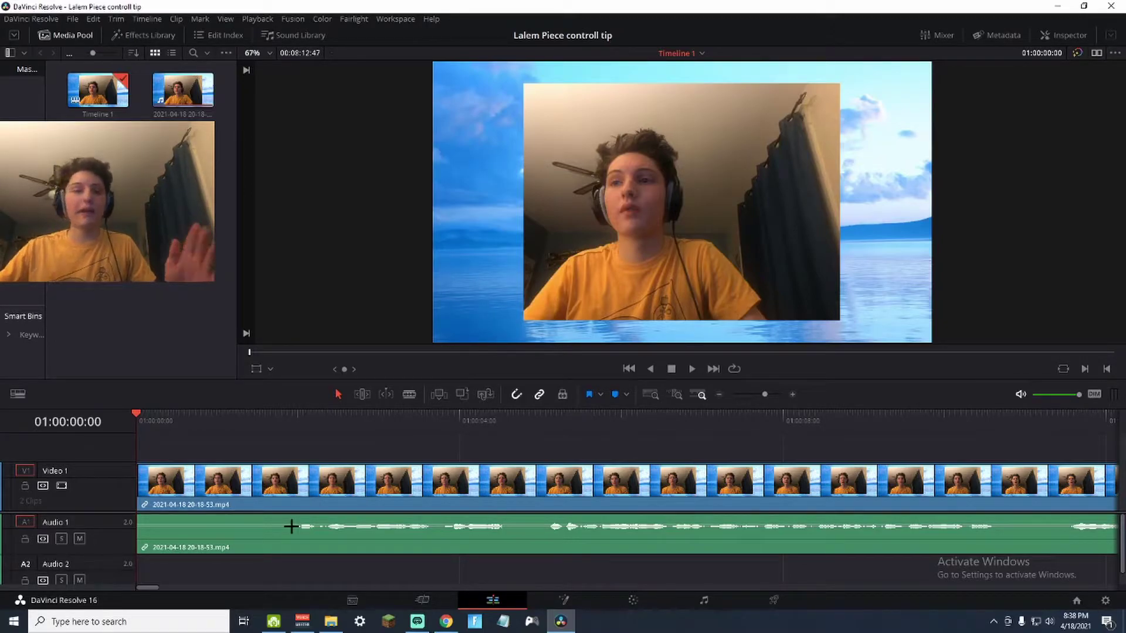
key(space)
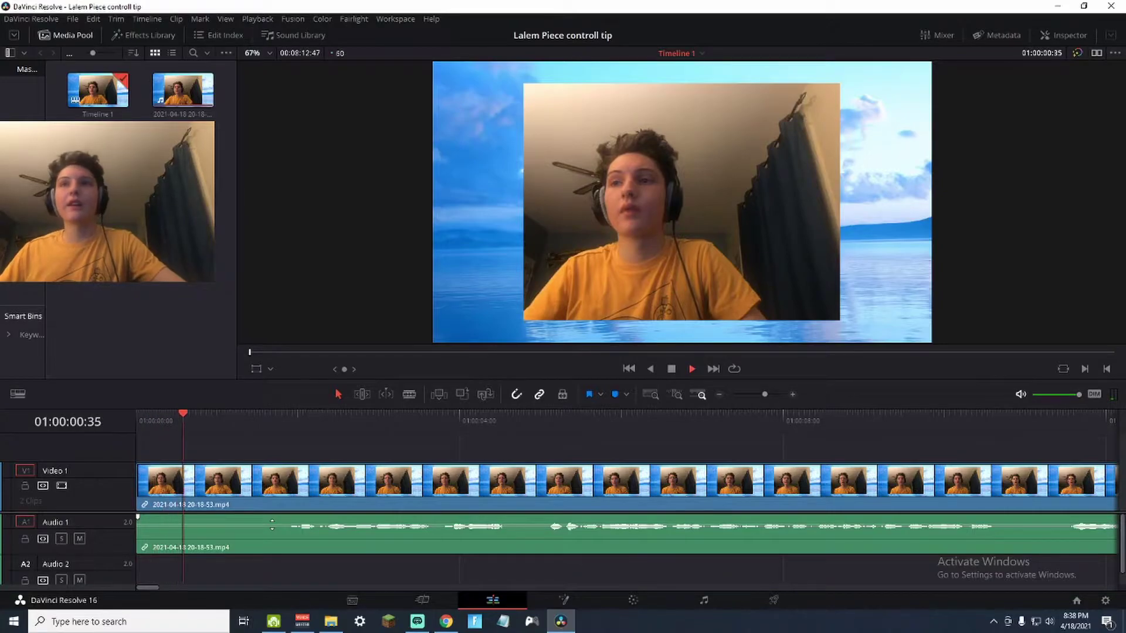
key(space)
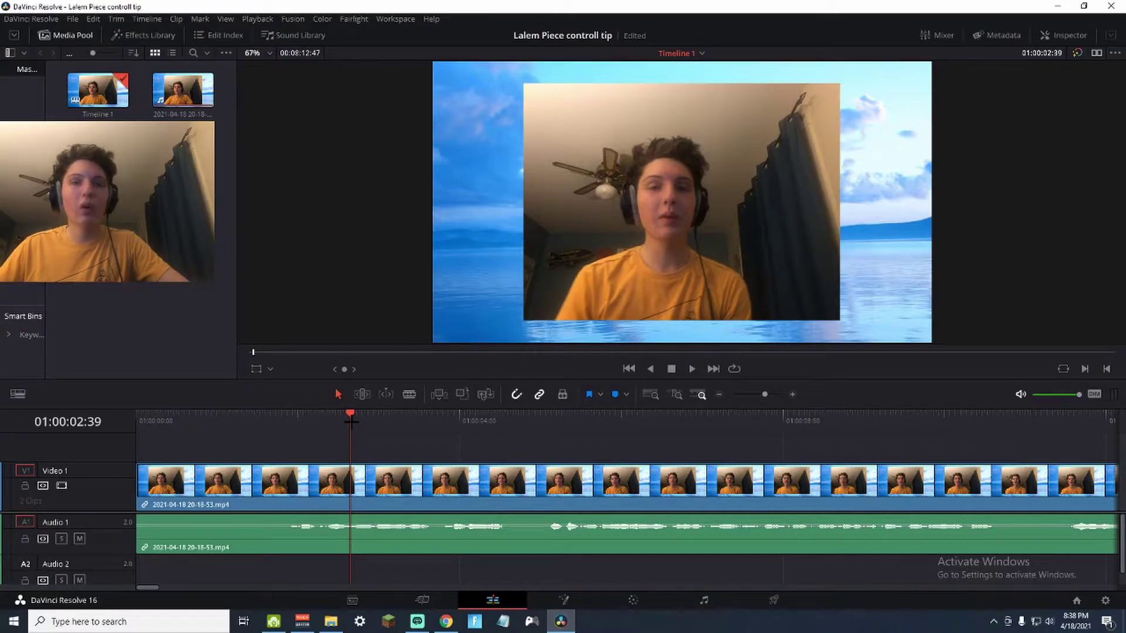
drag(350, 415, 334, 424)
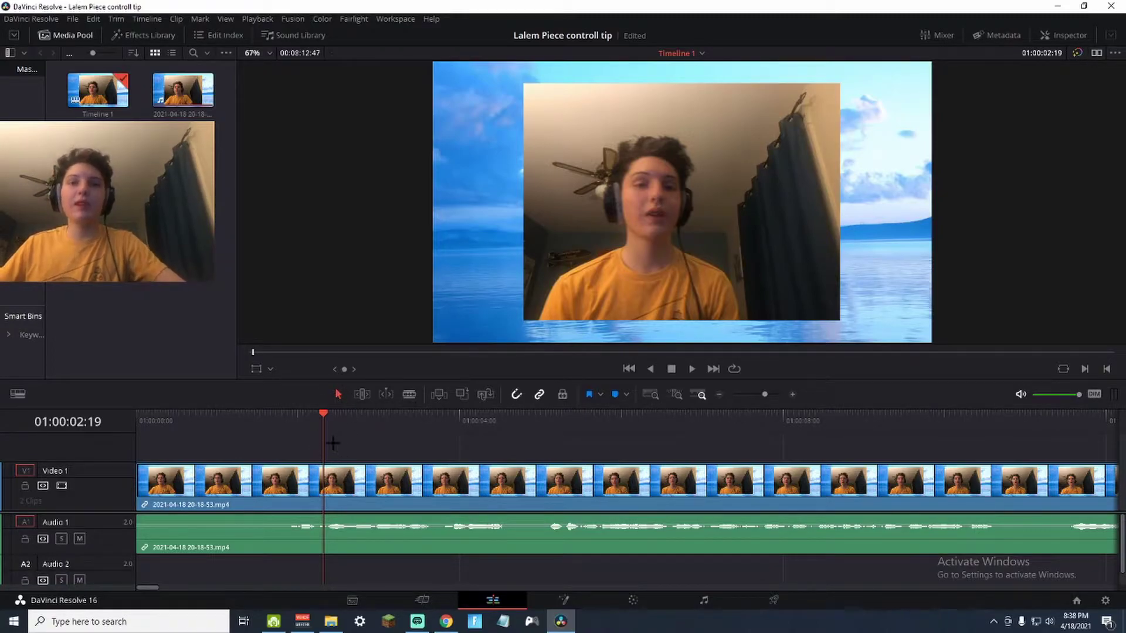
click(244, 420)
key(space)
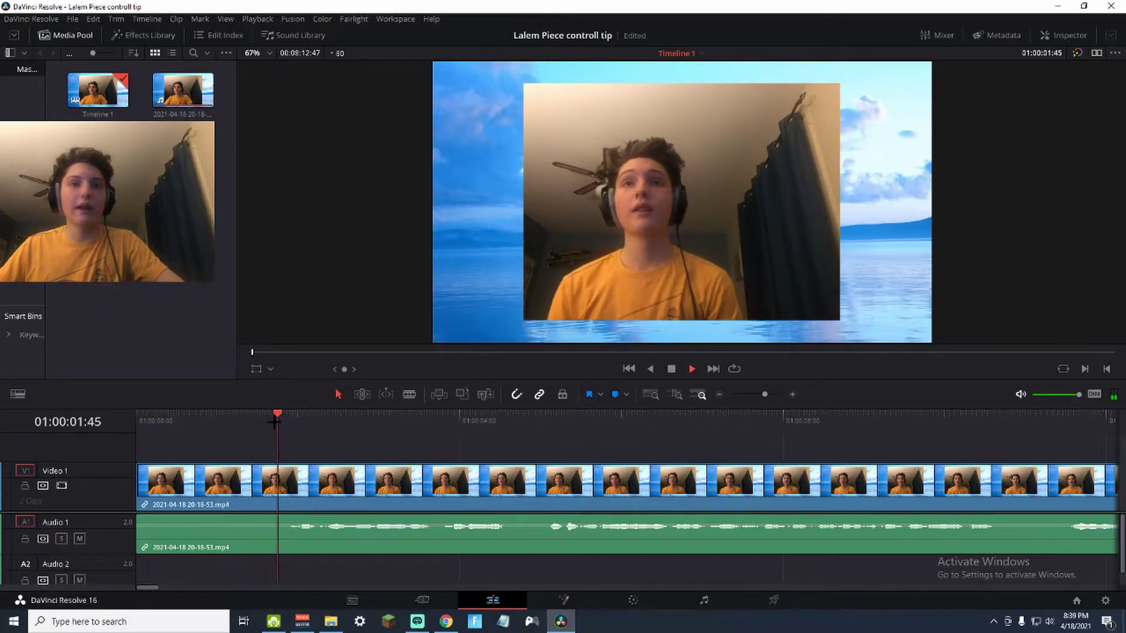
key(space)
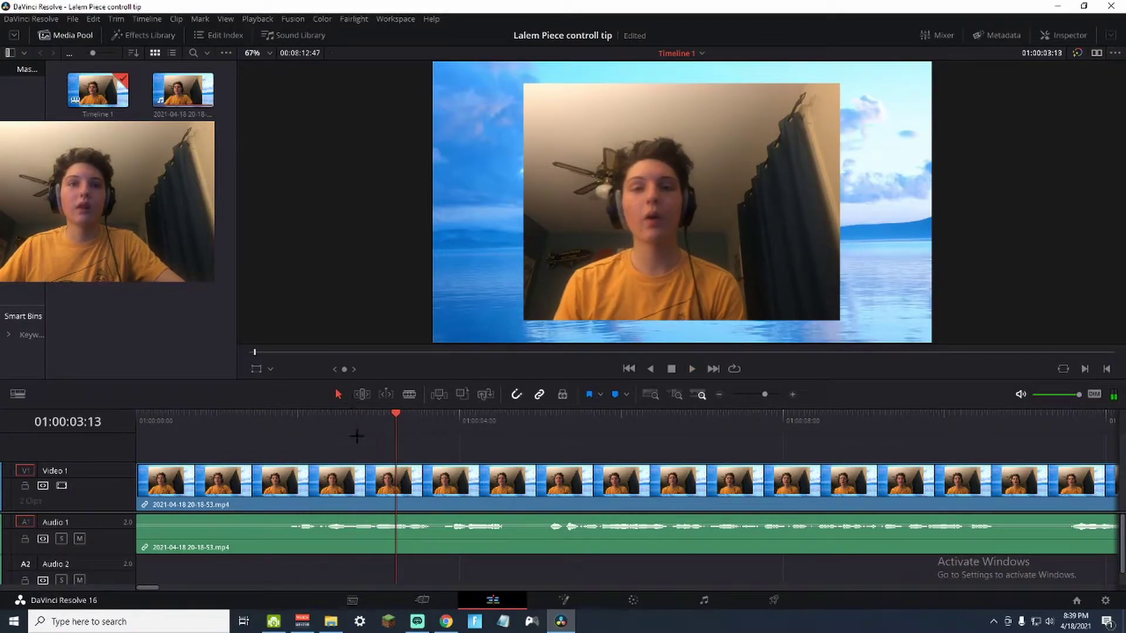
Step: Split the recording about two seconds in and ripple delete the opening segment so the rest starts at 01:00:00:00
key(b)
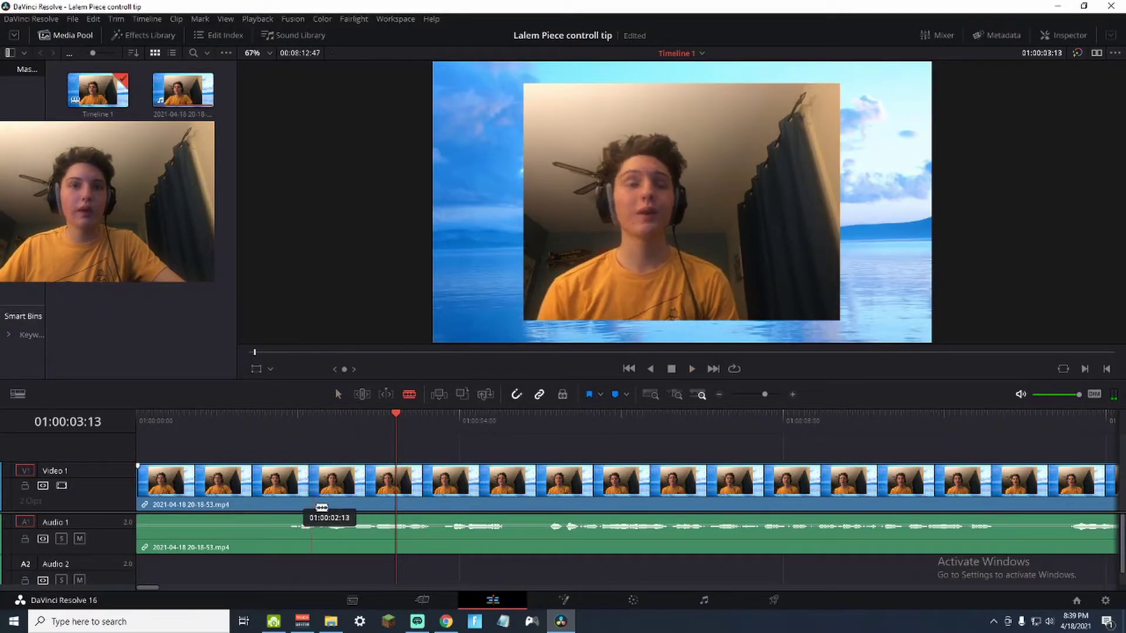
click(317, 481)
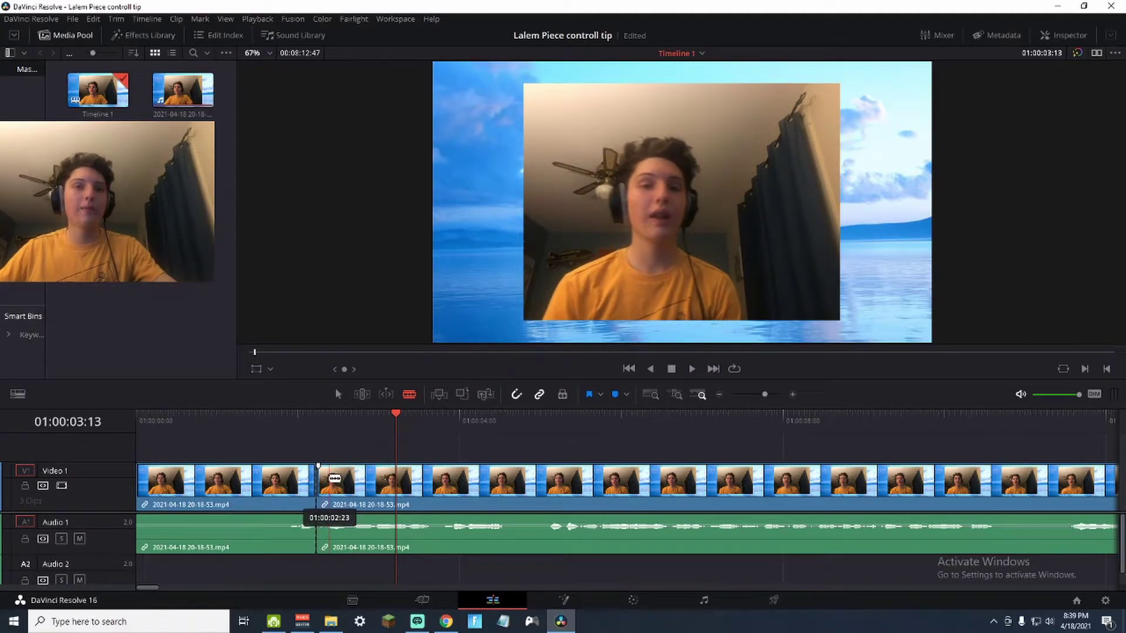
key(a)
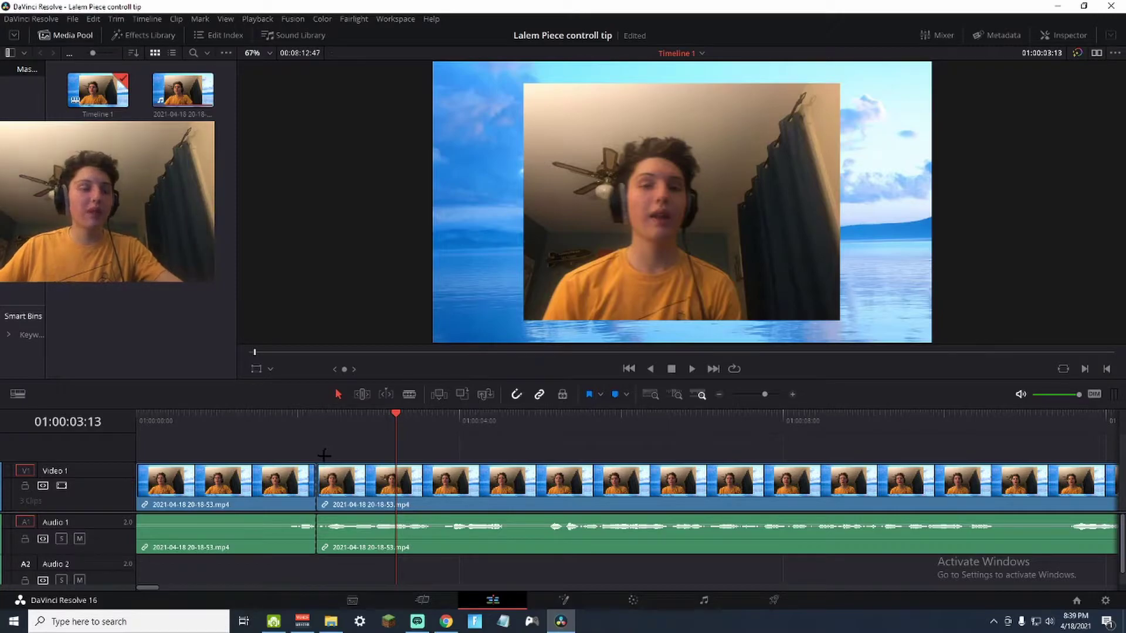
drag(322, 457, 284, 453)
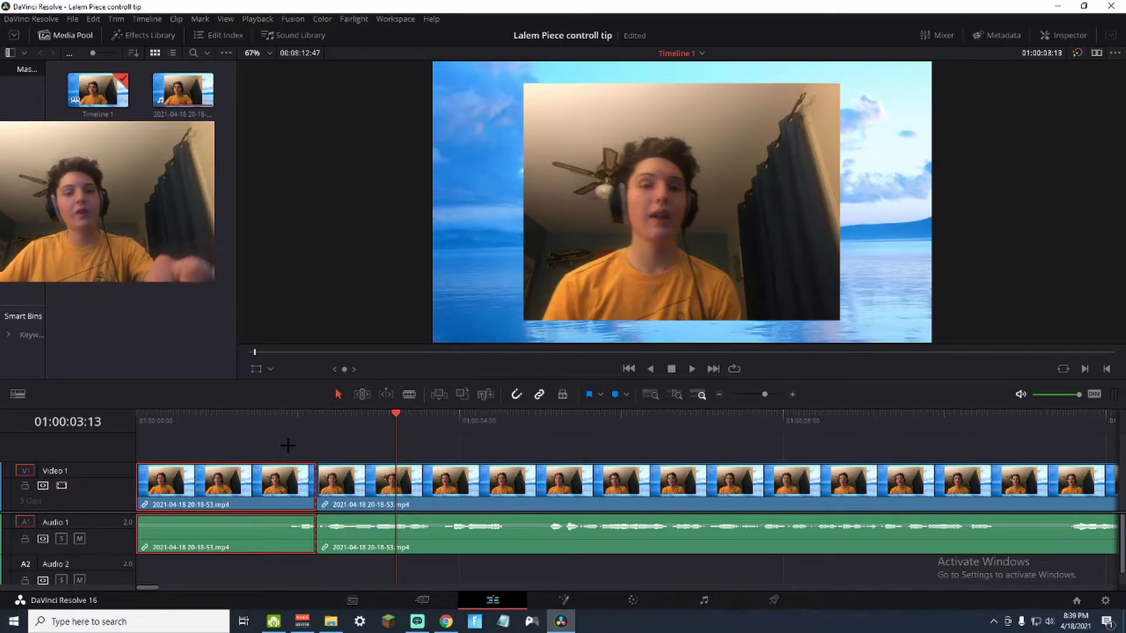
key(Delete)
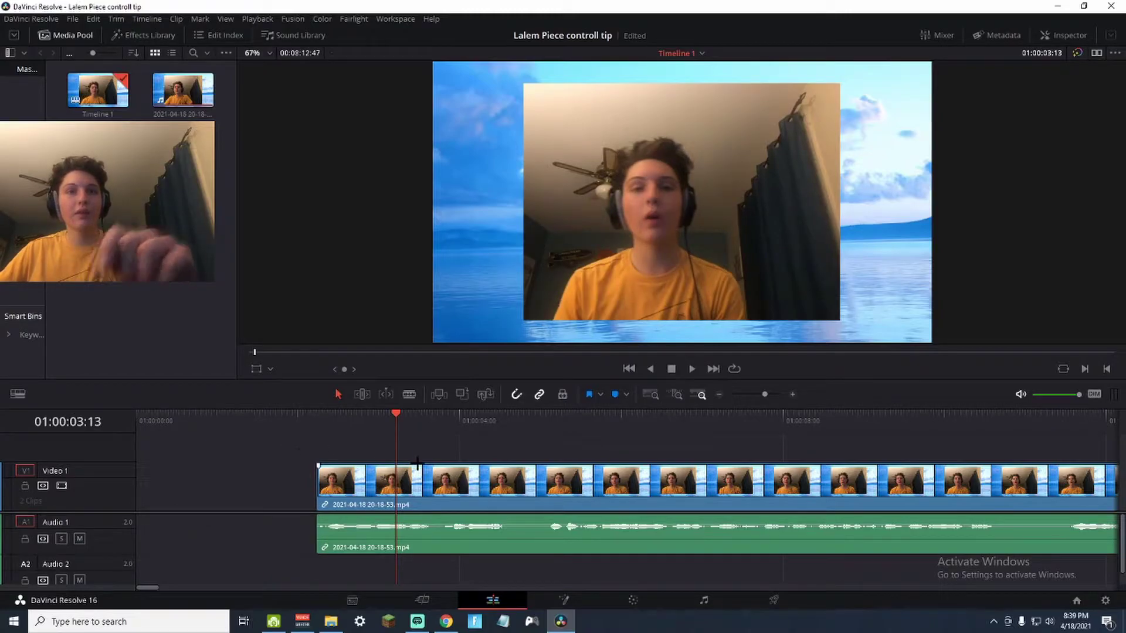
key(ctrl+z)
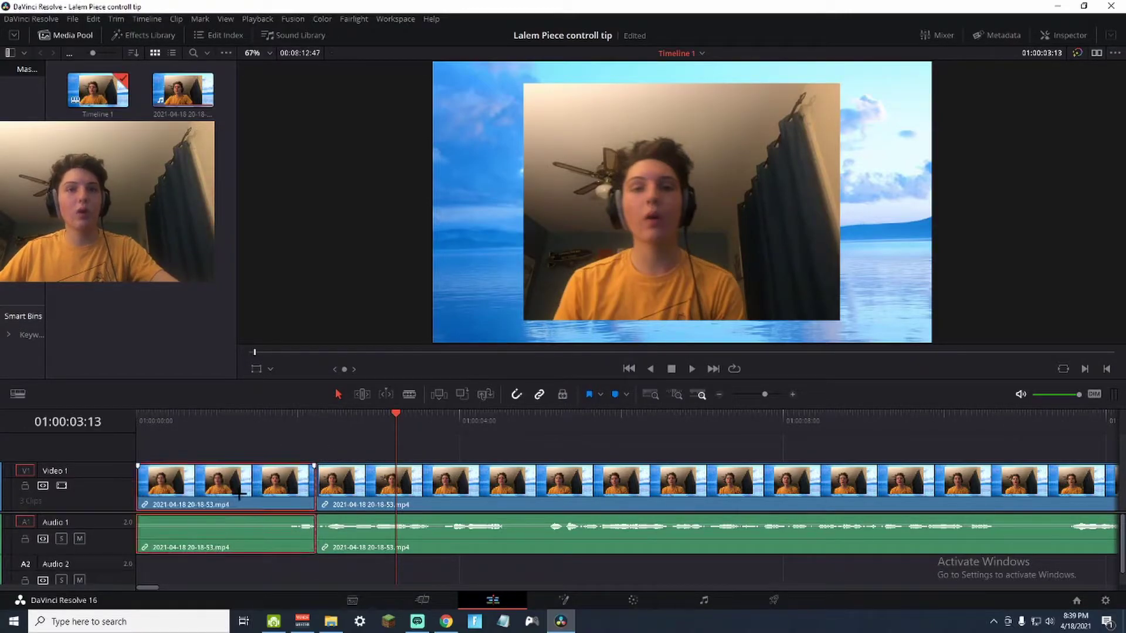
key(shift+BackSpace)
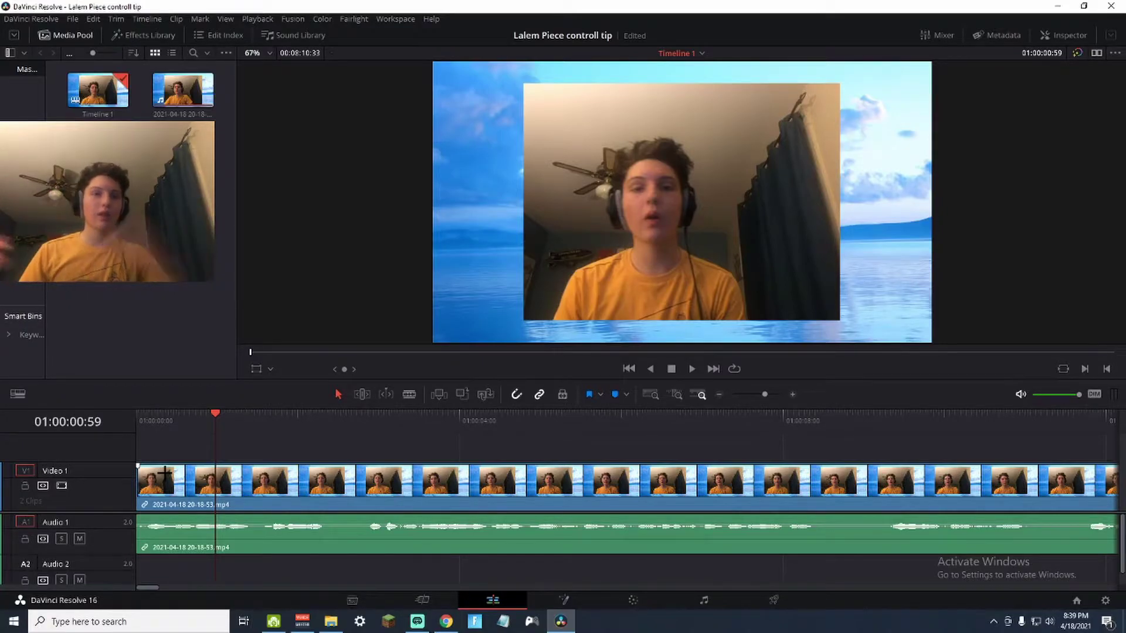
Step: Play the trimmed recording's opening to find the first pause in speech, stopping at 01:00:09:45
key(space)
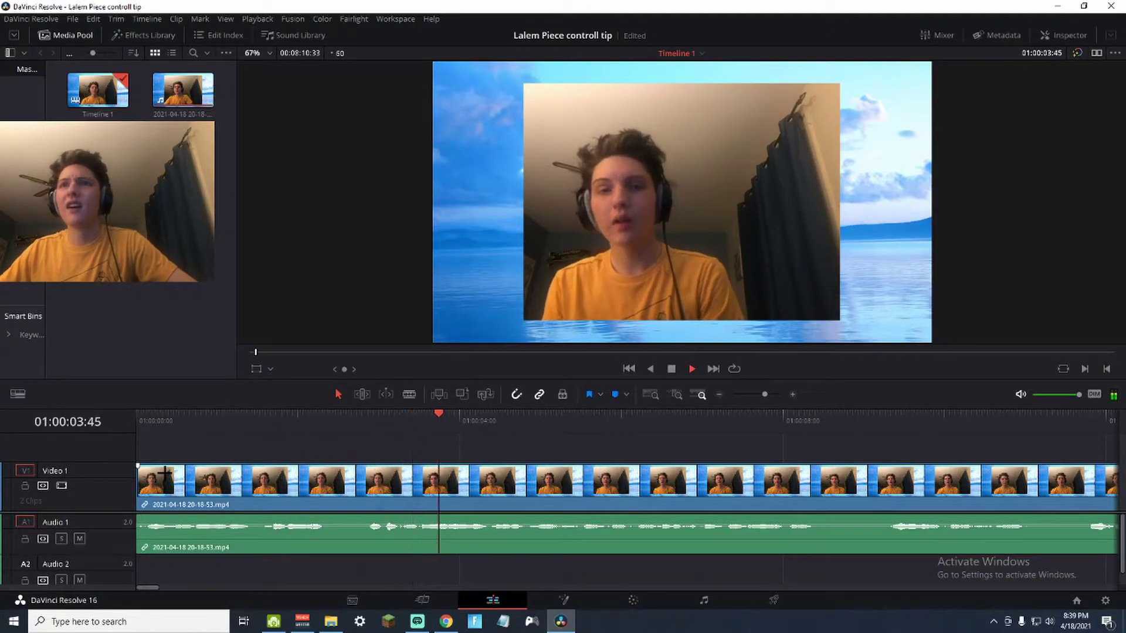
key(space)
click(292, 418)
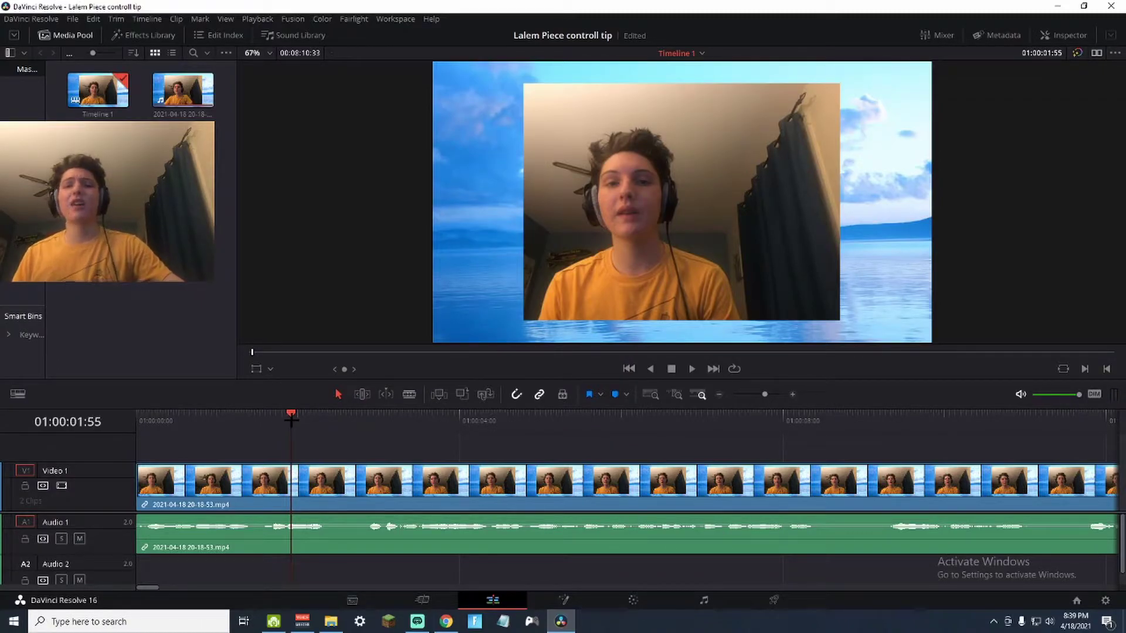
key(space)
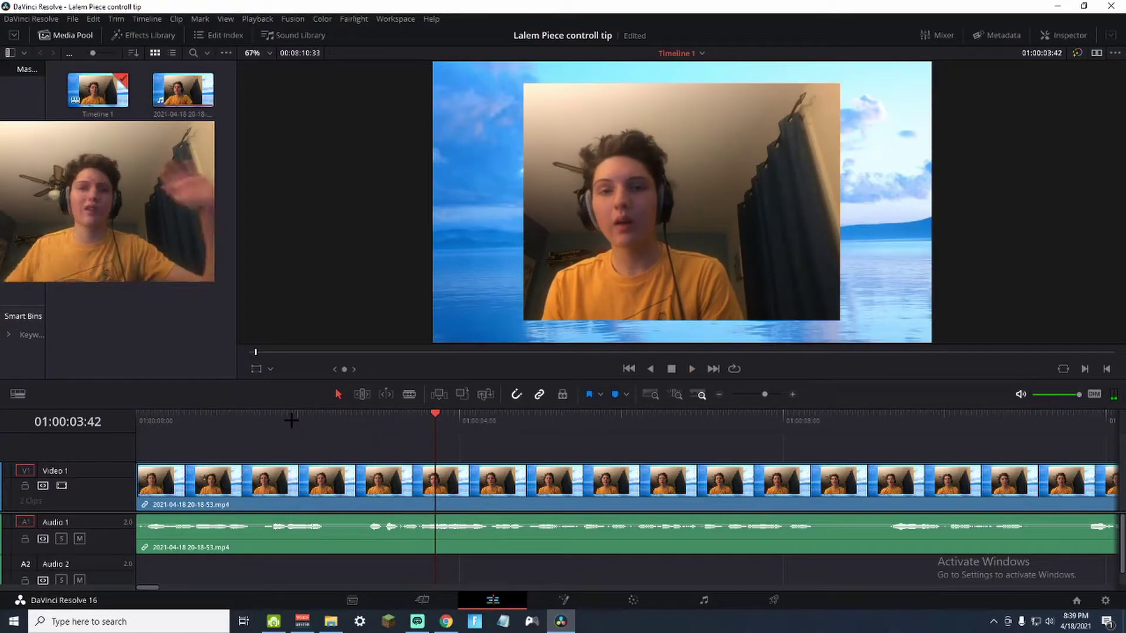
key(space)
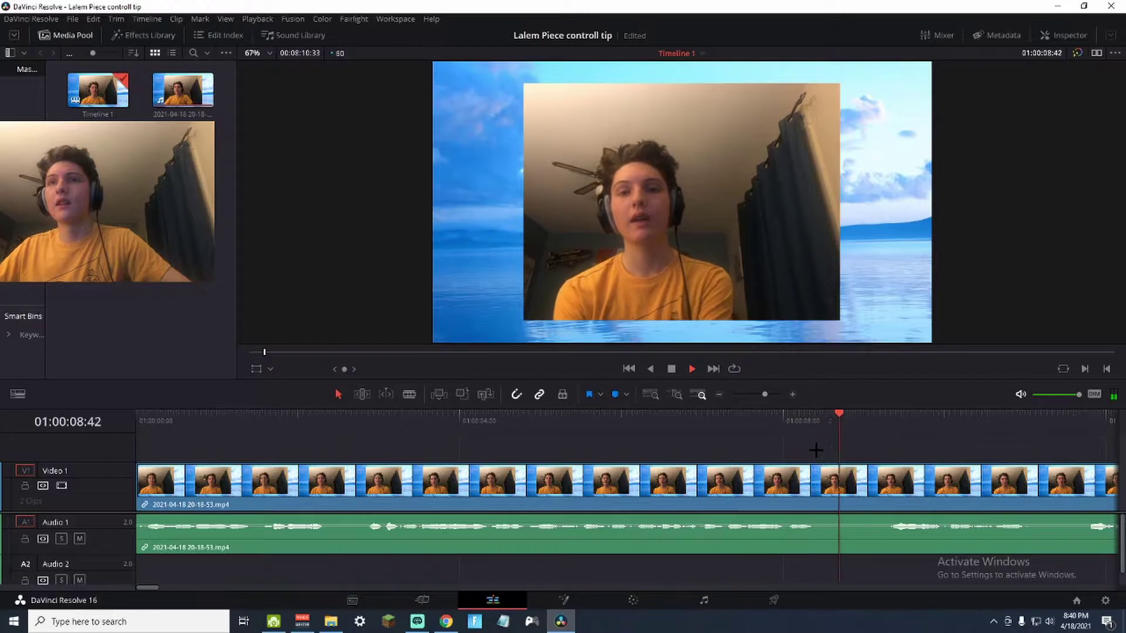
key(space)
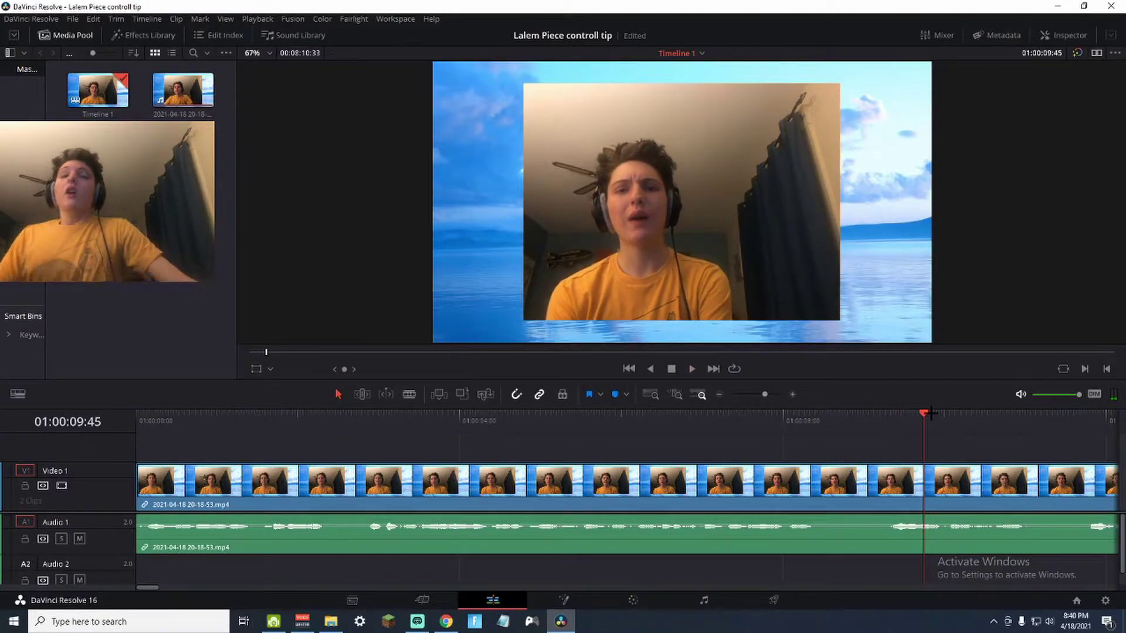
Step: Split the recording on both sides of the silent pause just after 01:00:08:00 and ripple delete the piece between the cuts
key(b)
click(813, 496)
click(877, 487)
key(a)
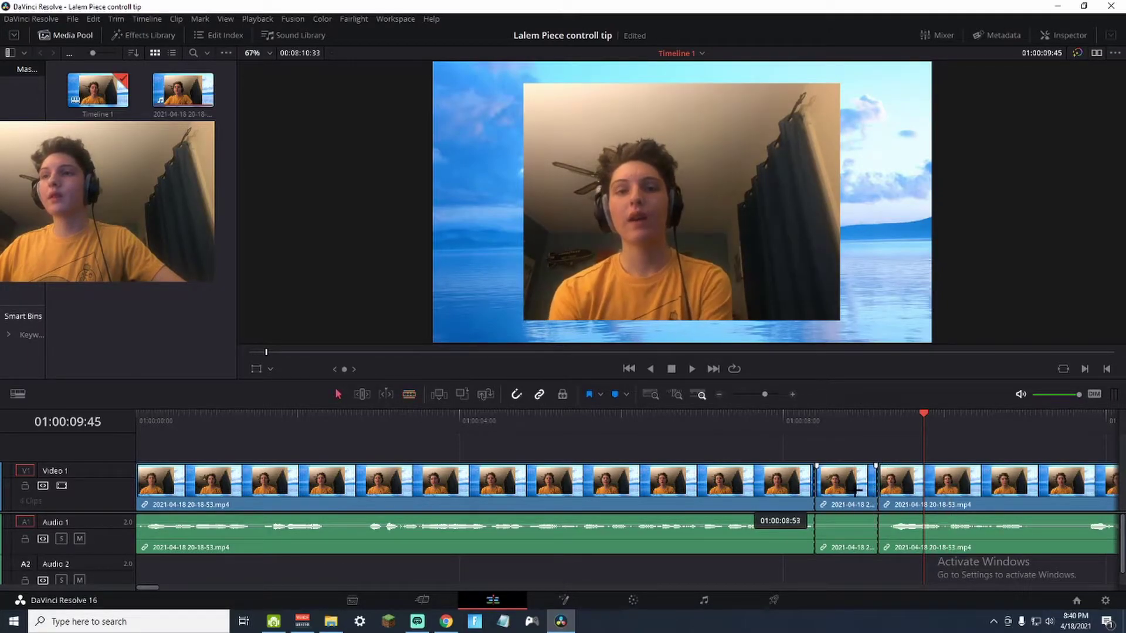
click(856, 490)
key(Delete)
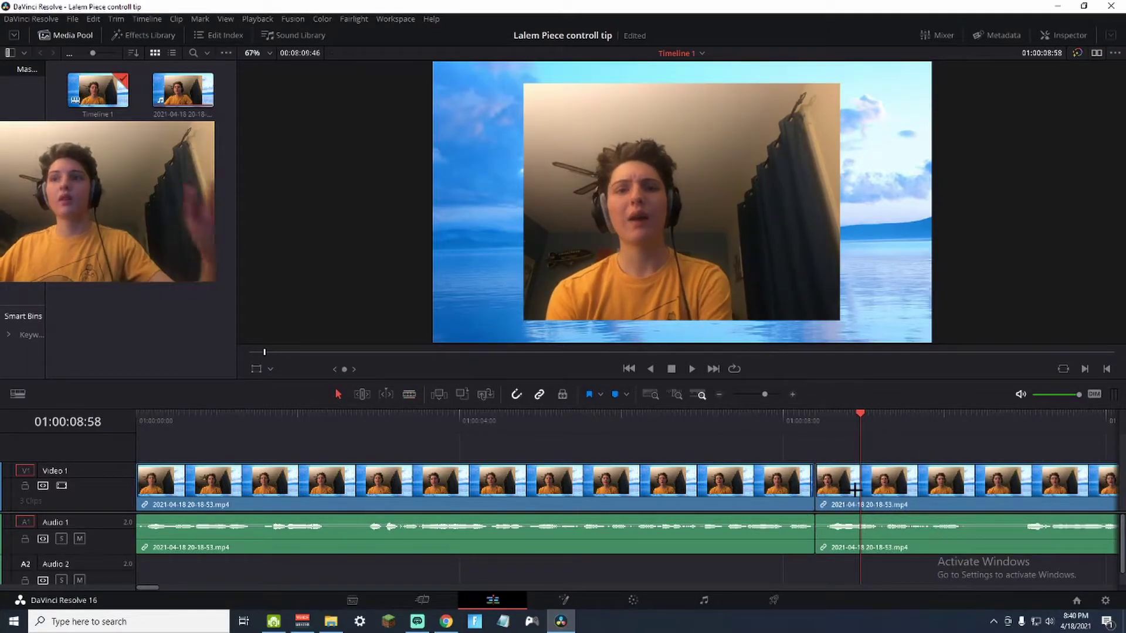
Step: Play the recording from just before the new cut and move the playhead to the start of the next pause at 01:00:27:34
click(746, 424)
key(space)
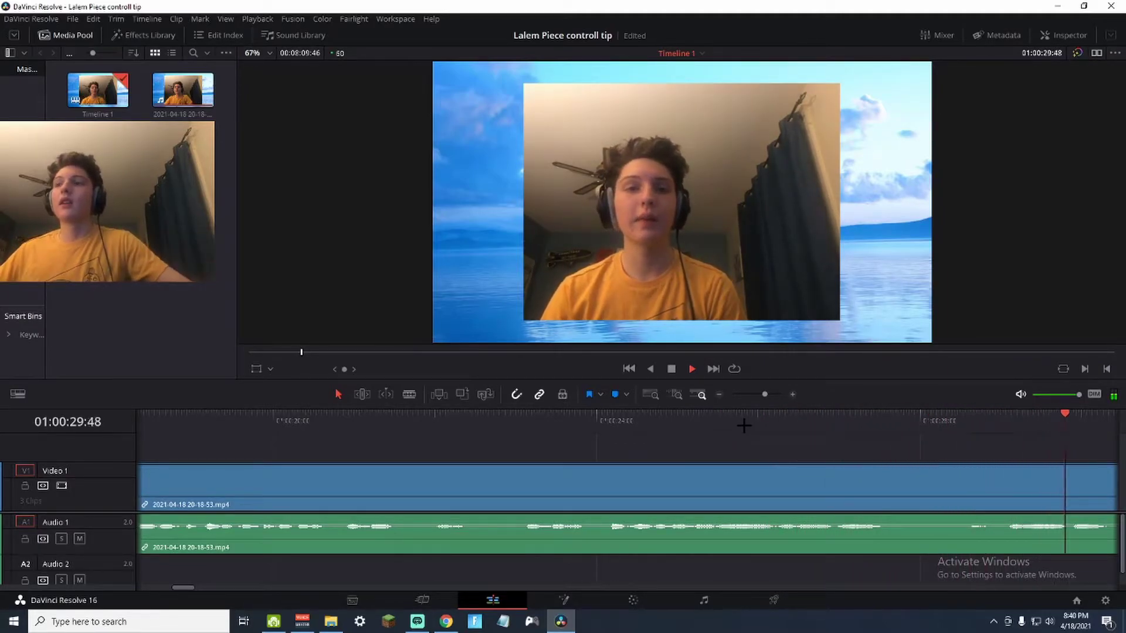
drag(1068, 414, 884, 425)
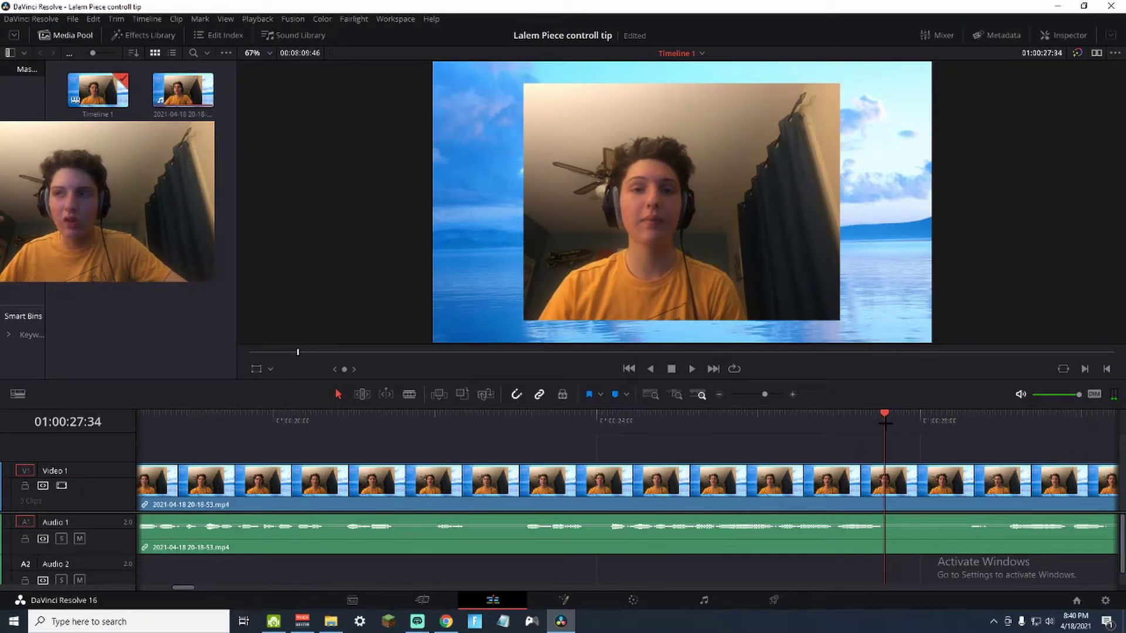
Step: Split the recording on both sides of the pause between about 01:00:27:40 and 01:00:28:51 and ripple delete the piece between the cuts
key(space)
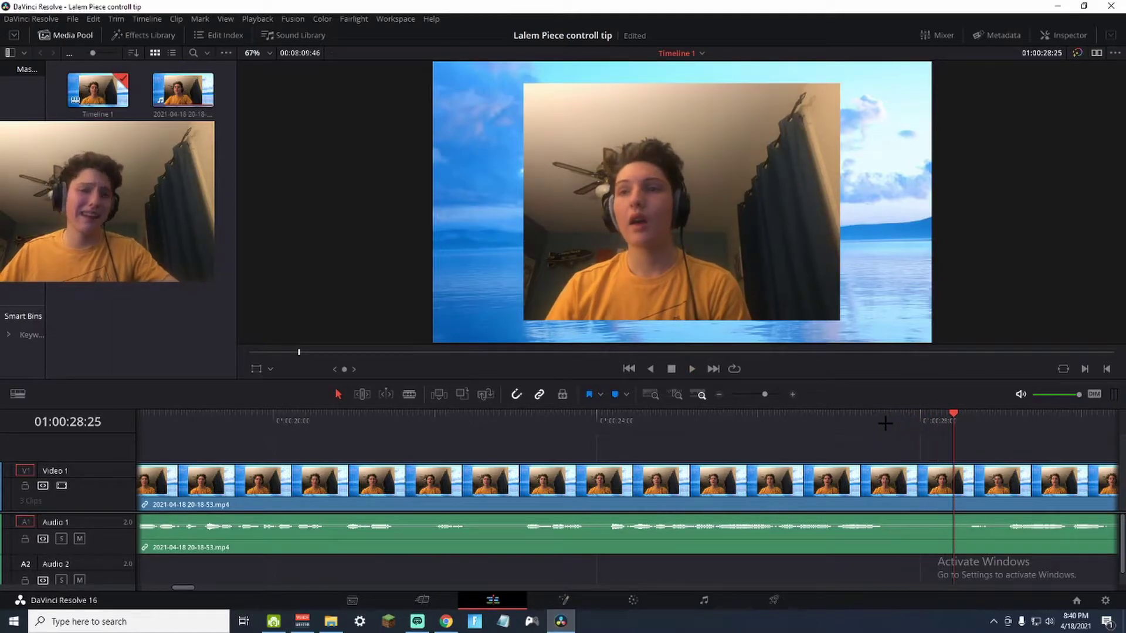
key(space)
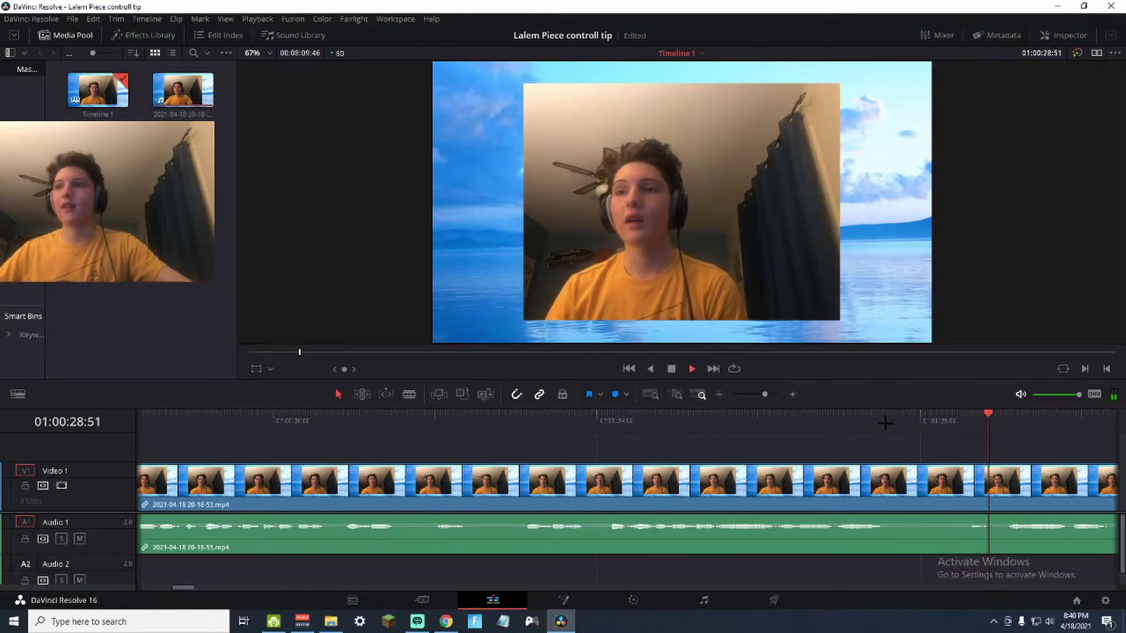
key(b)
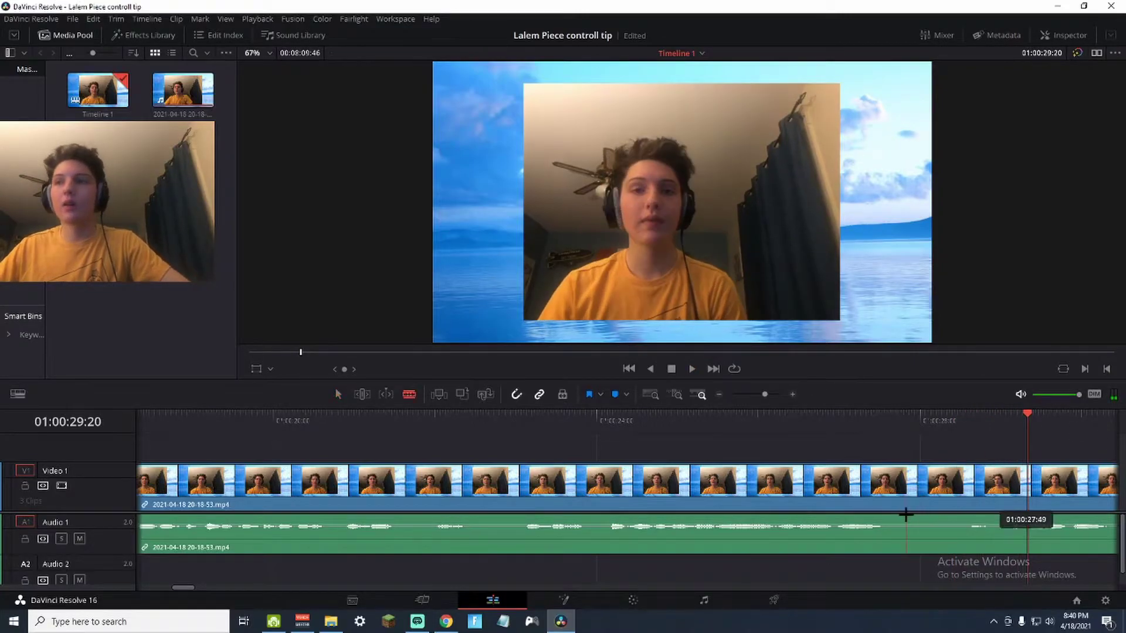
click(896, 510)
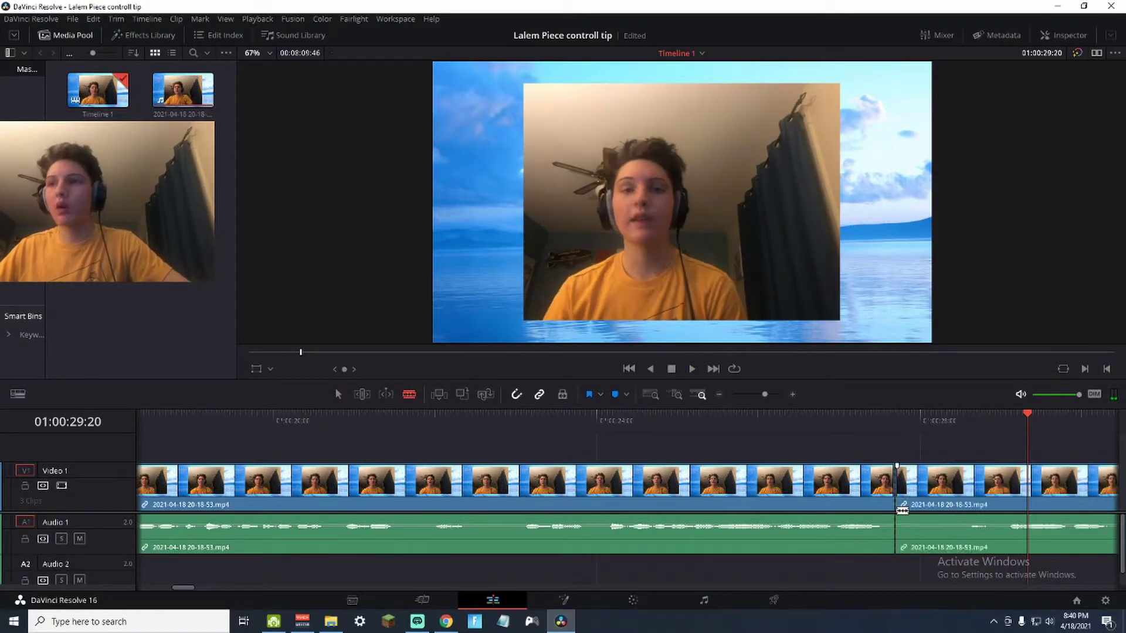
click(986, 508)
key(a)
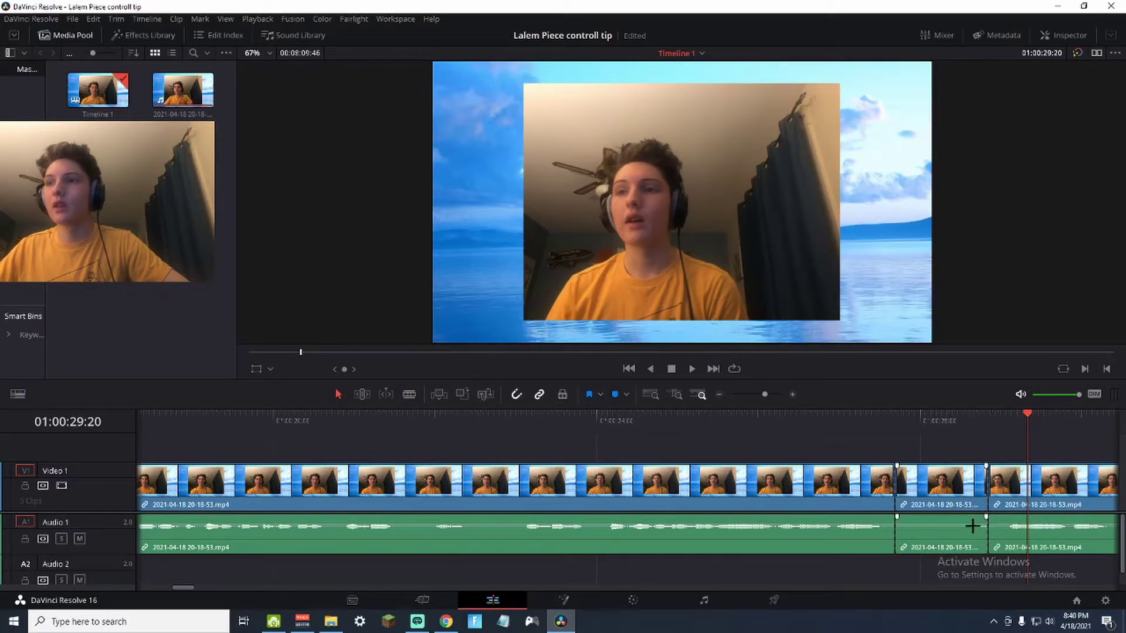
click(942, 529)
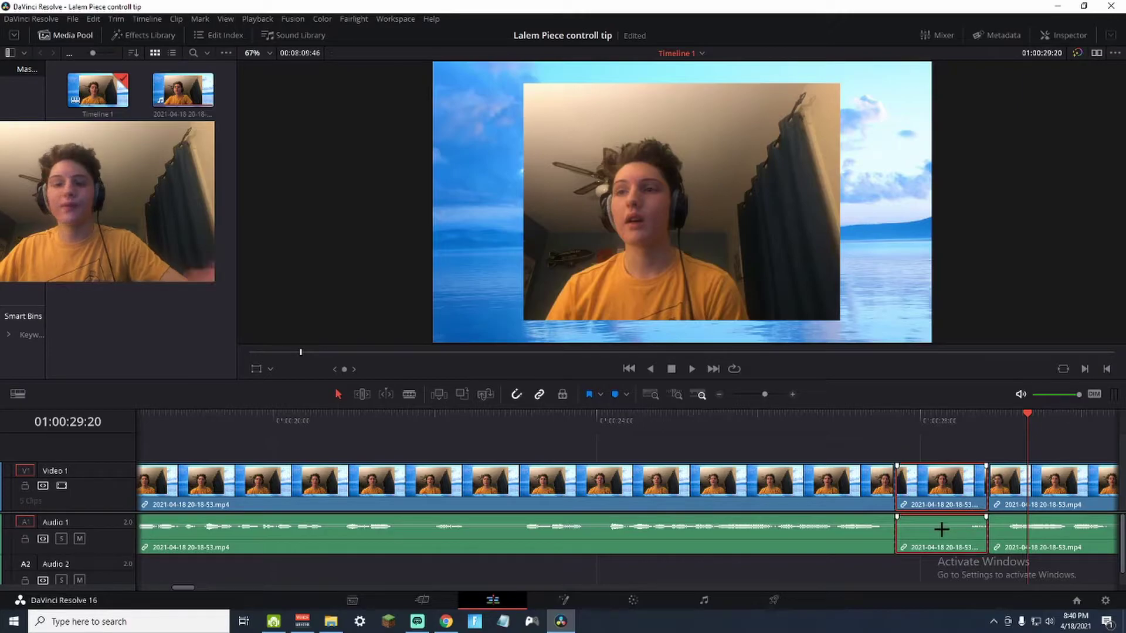
key(Delete)
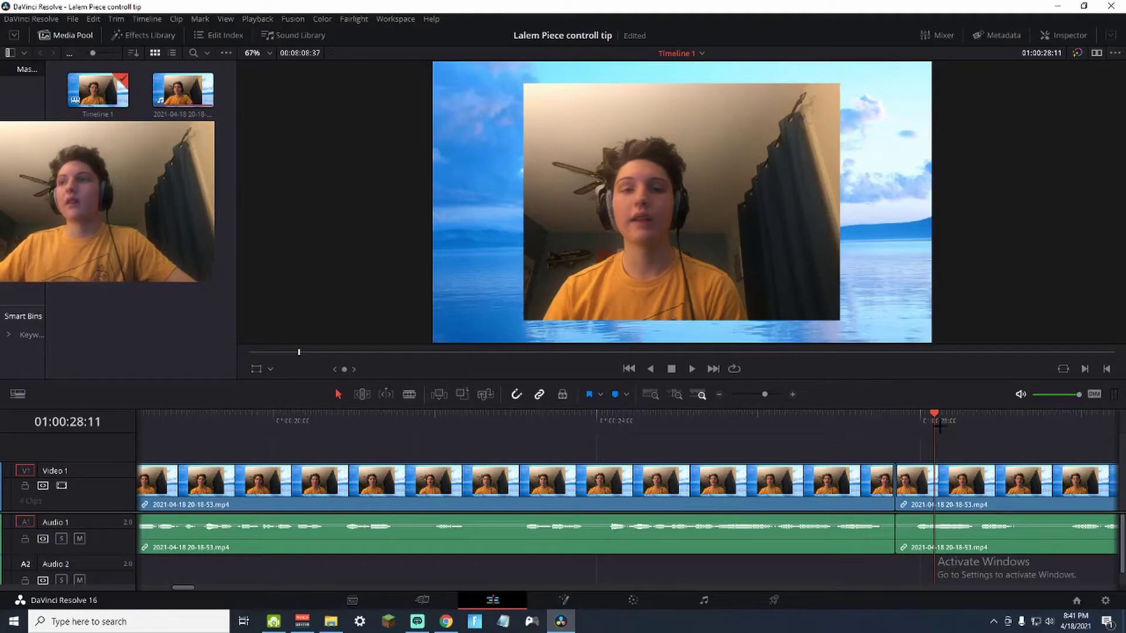
Step: Split the recording at 01:00:46:30, shortly before the game-capture loading screen begins, and save the project
key(space)
key(l)
key(l)
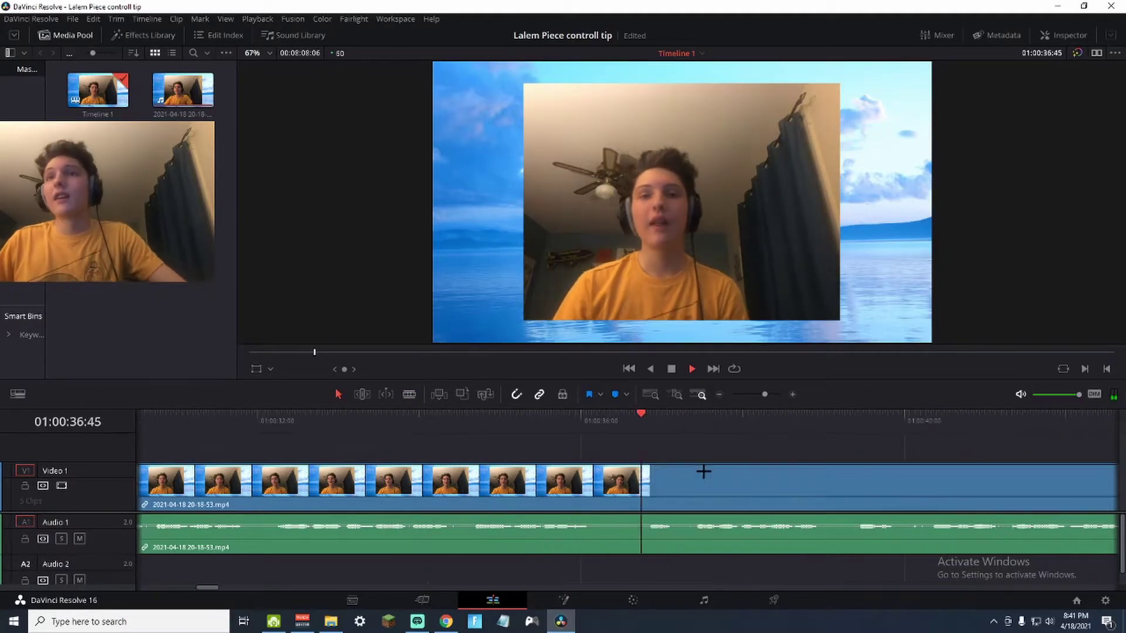
click(874, 422)
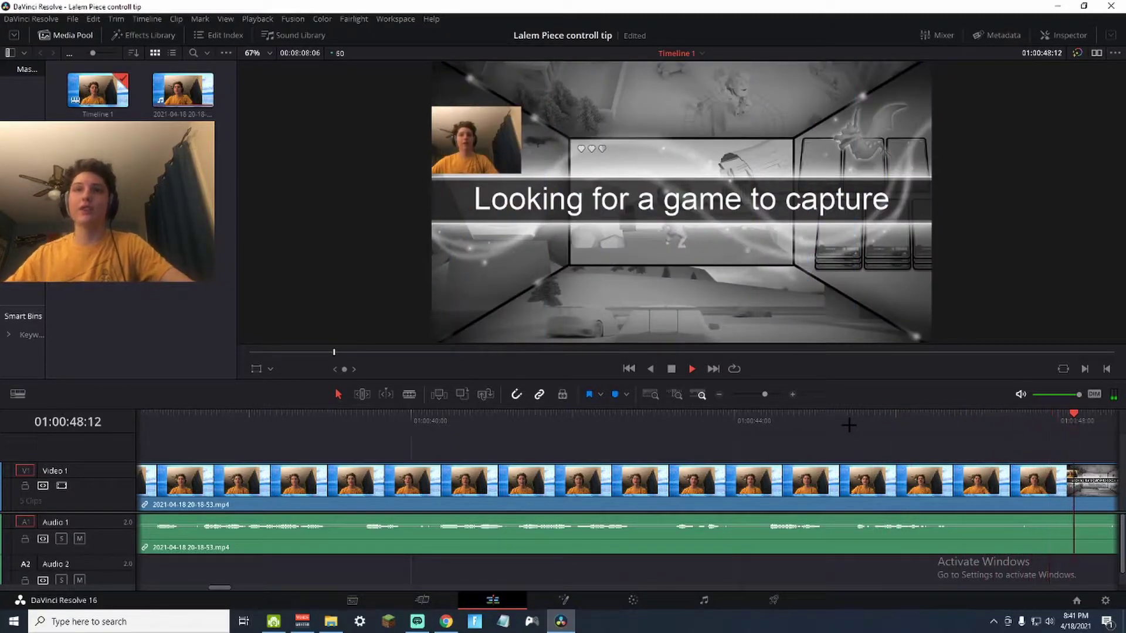
key(space)
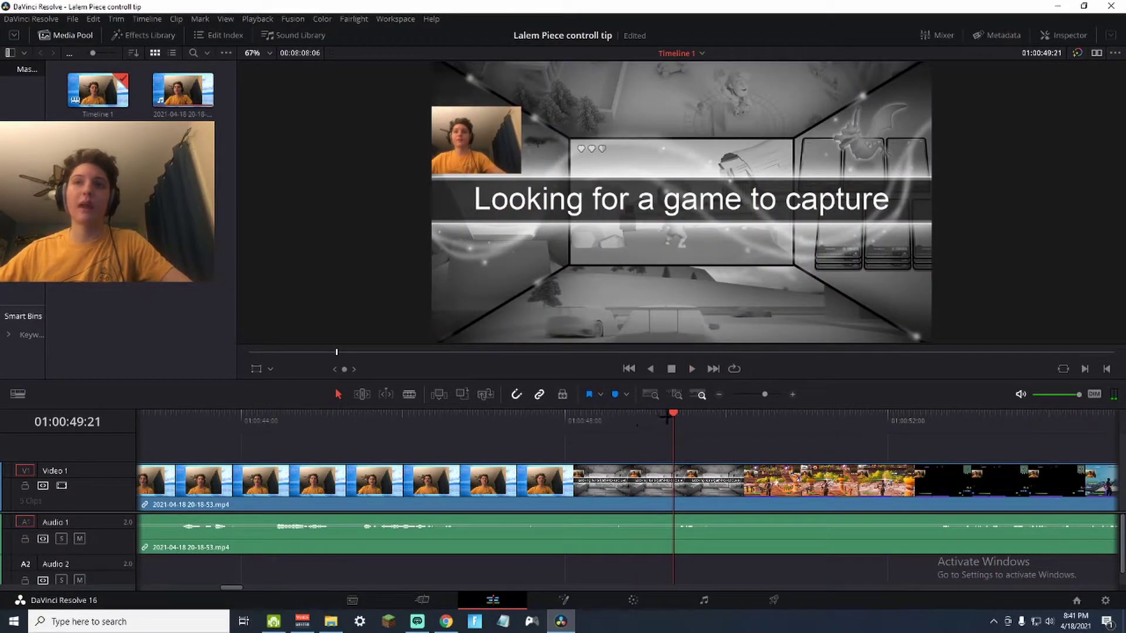
drag(384, 422, 304, 435)
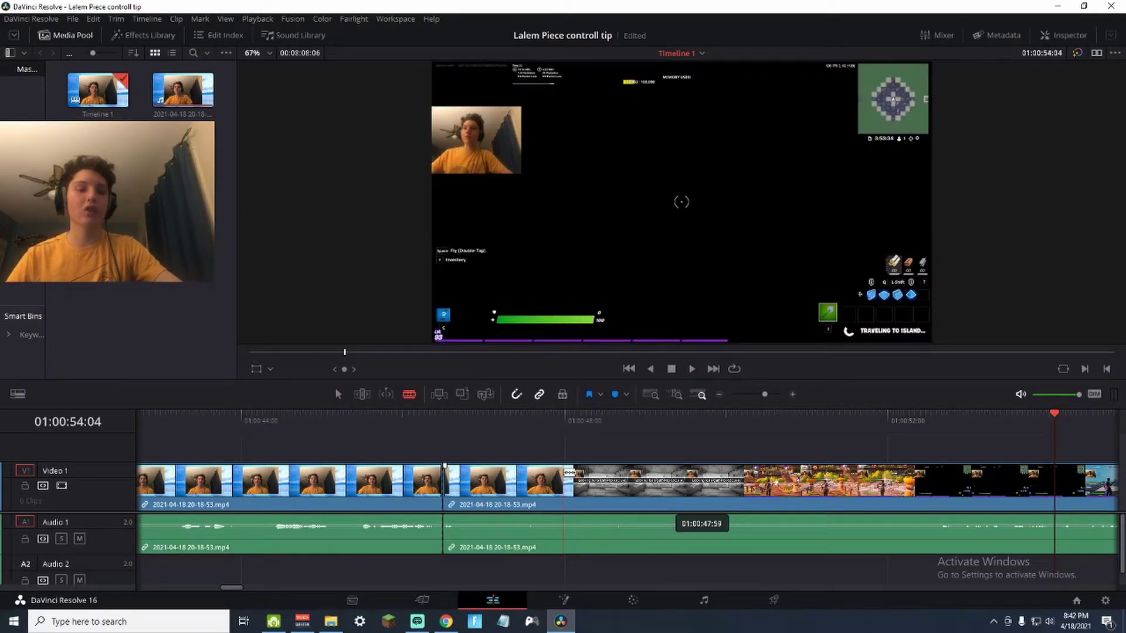
key(ctrl+s)
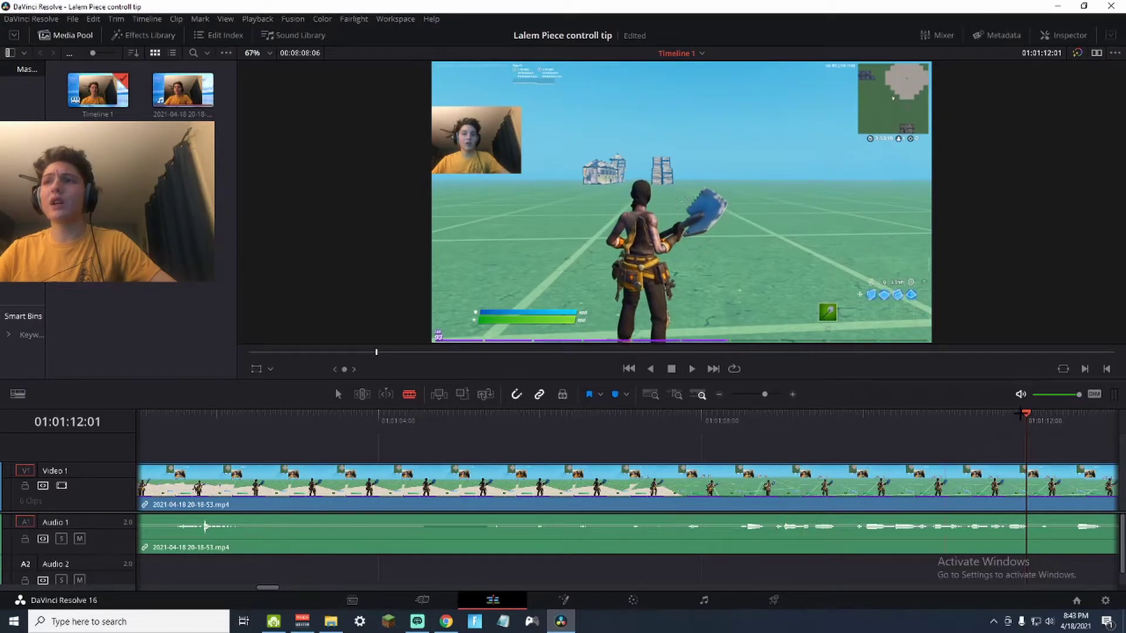
Step: Split the recording at 01:01:09:42 in the gameplay section and ripple delete the segment between the 01:00:46:30 cut and this one
drag(1026, 414, 722, 421)
key(space)
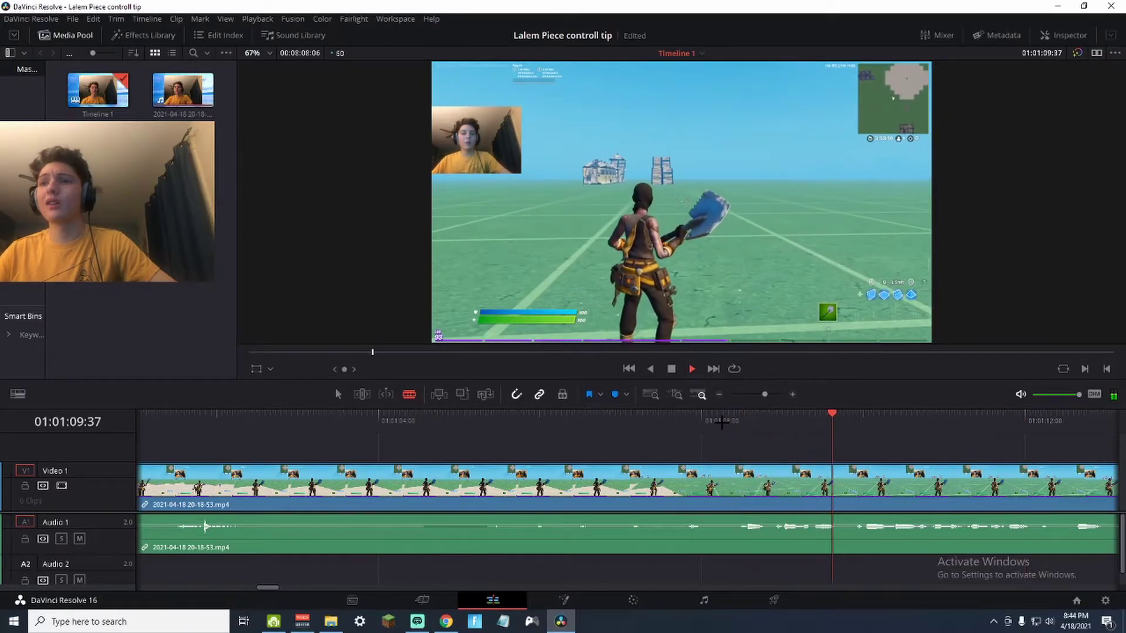
key(space)
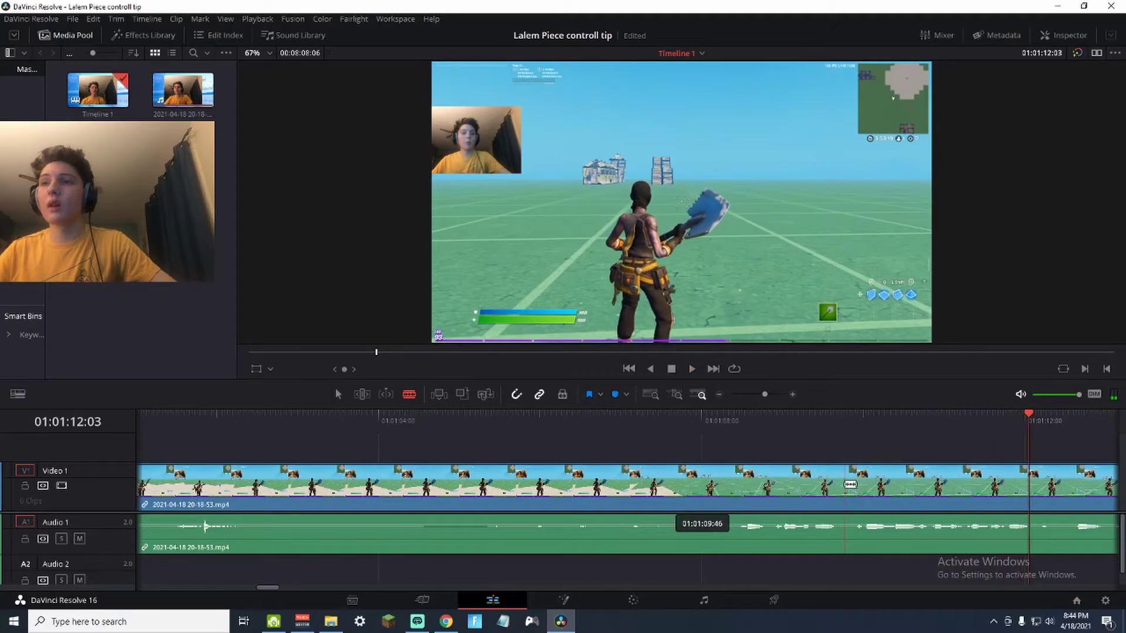
click(839, 485)
key(a)
drag(764, 394, 750, 394)
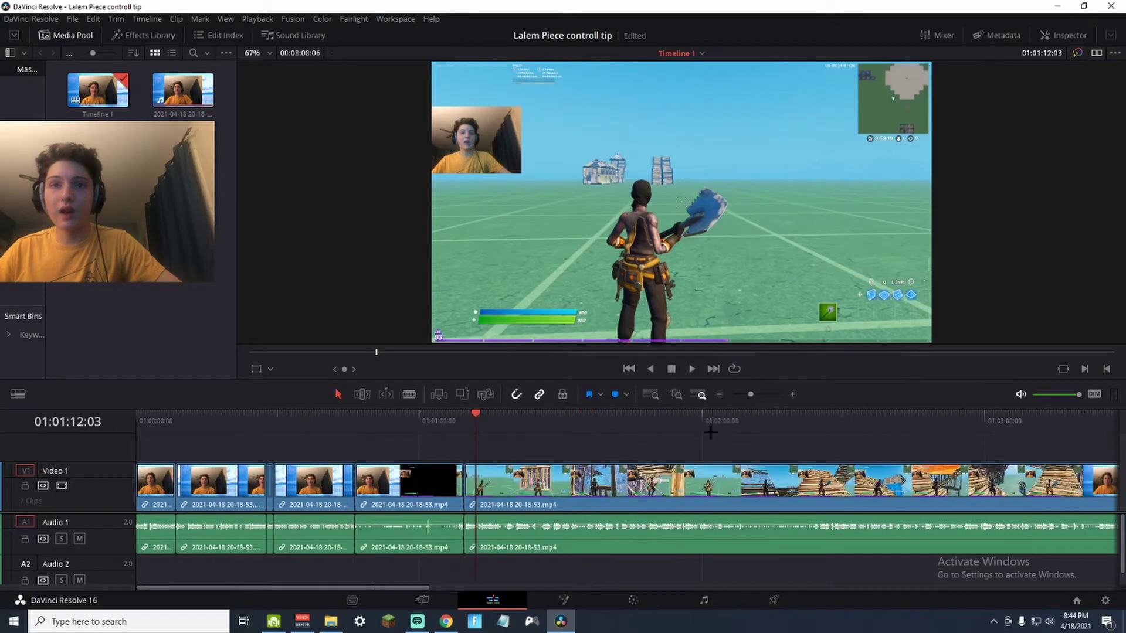
click(465, 417)
drag(354, 418, 464, 418)
click(422, 478)
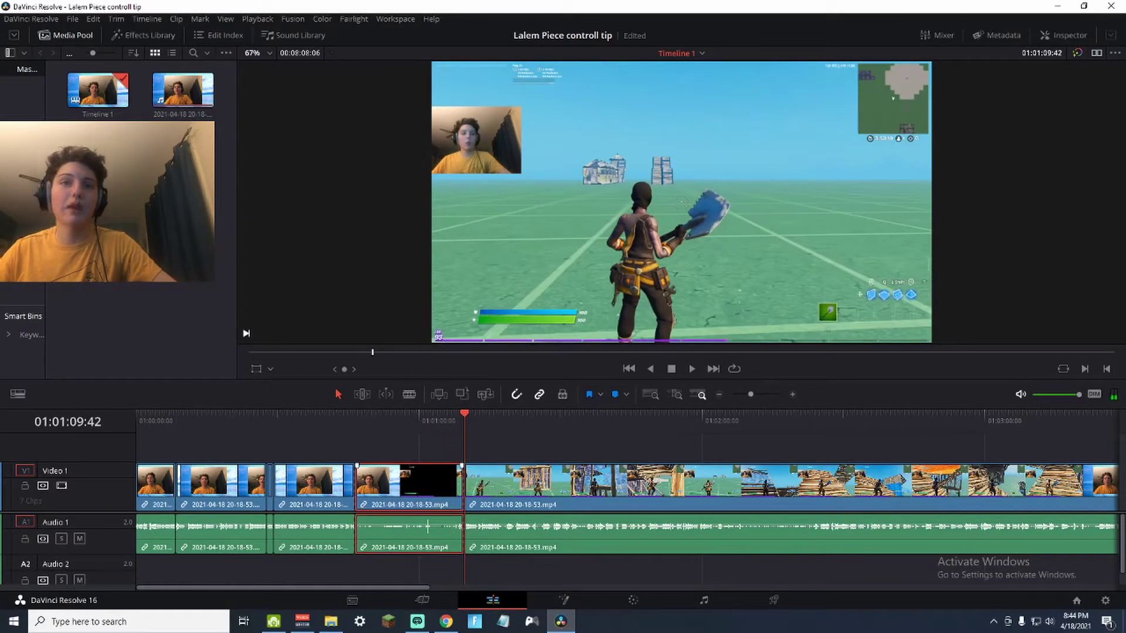
key(Delete)
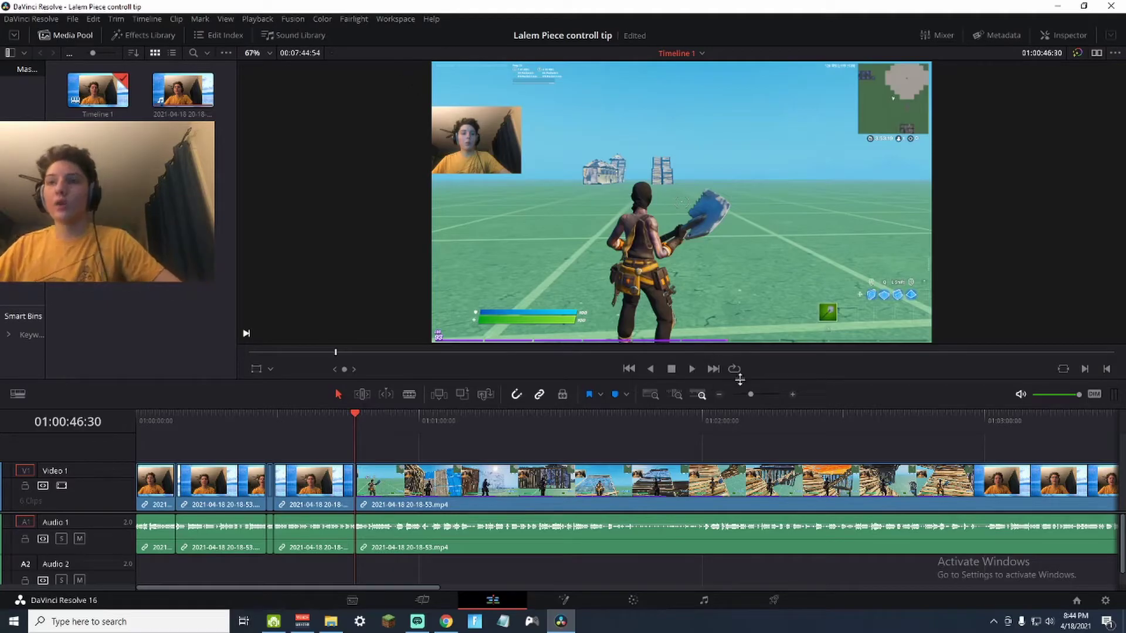
Step: Play through the gameplay to the next pause, split the recording near 01:01:39:00, and save the project
scroll(756, 418, up, 5)
key(space)
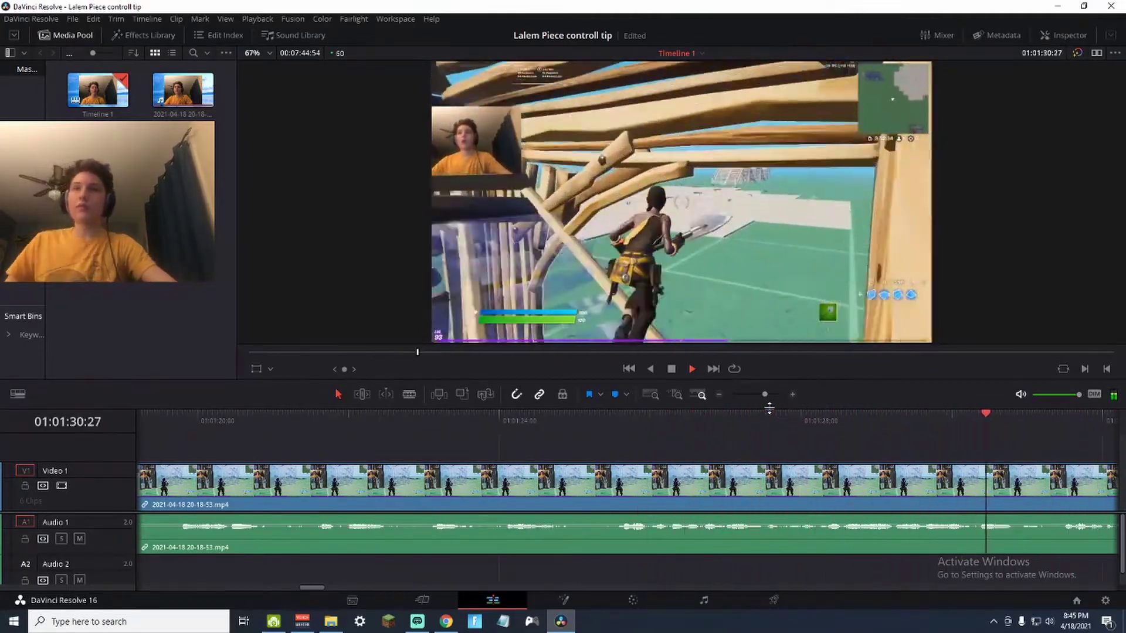
key(space)
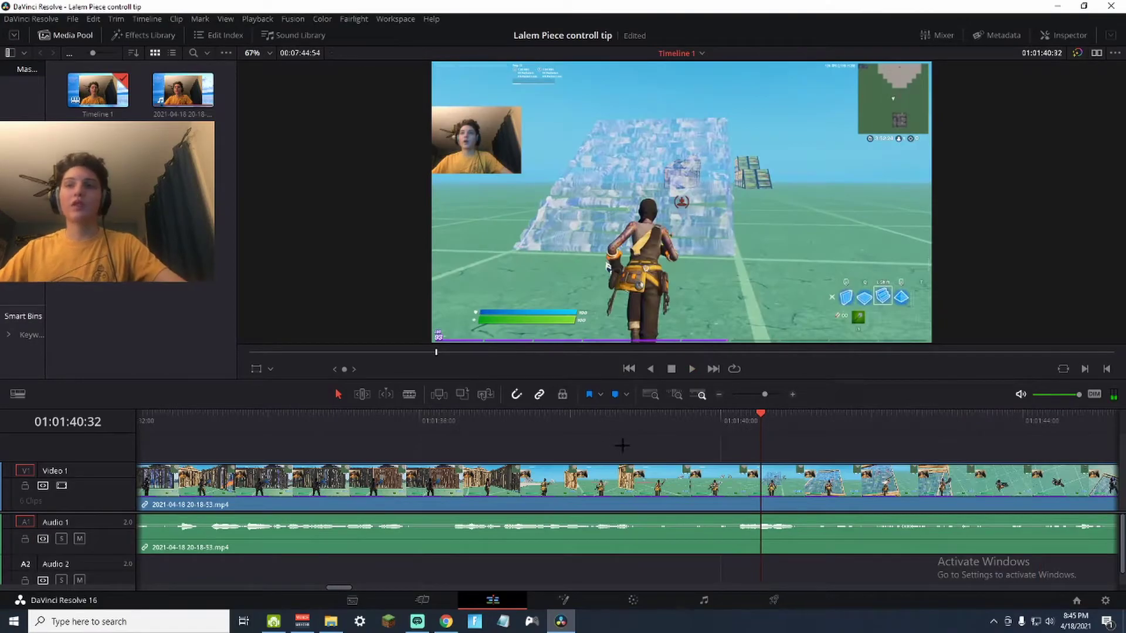
key(b)
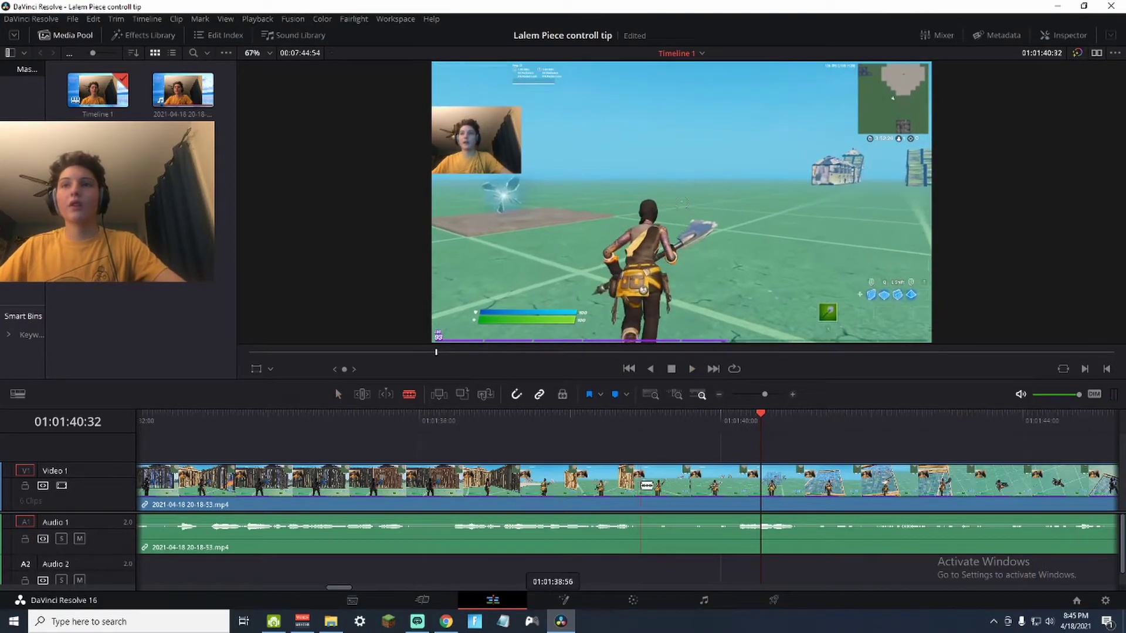
click(652, 485)
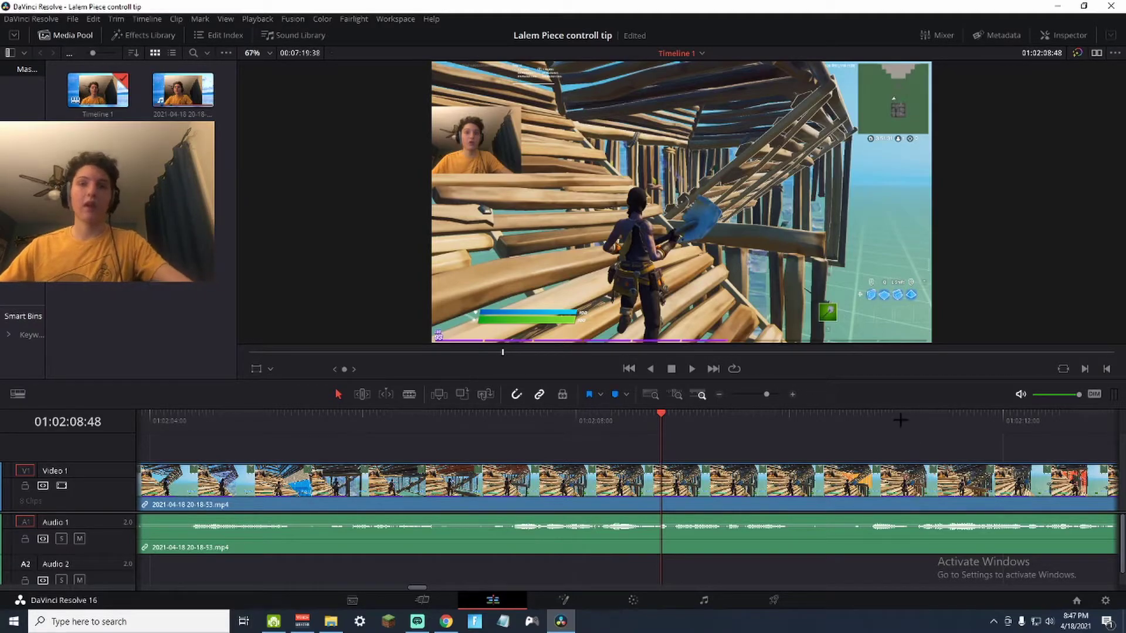
key(ctrl+s)
Step: Place a Text title on a new video track above the recording so it covers the gameplay moment at 01:02:07:07
drag(649, 417, 482, 435)
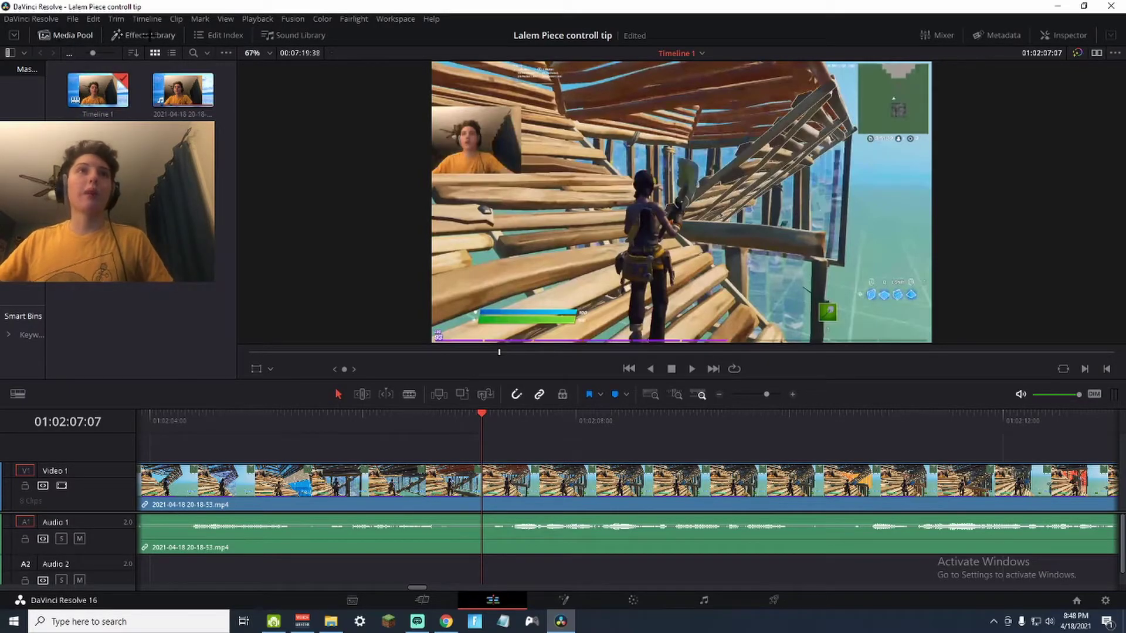
click(150, 35)
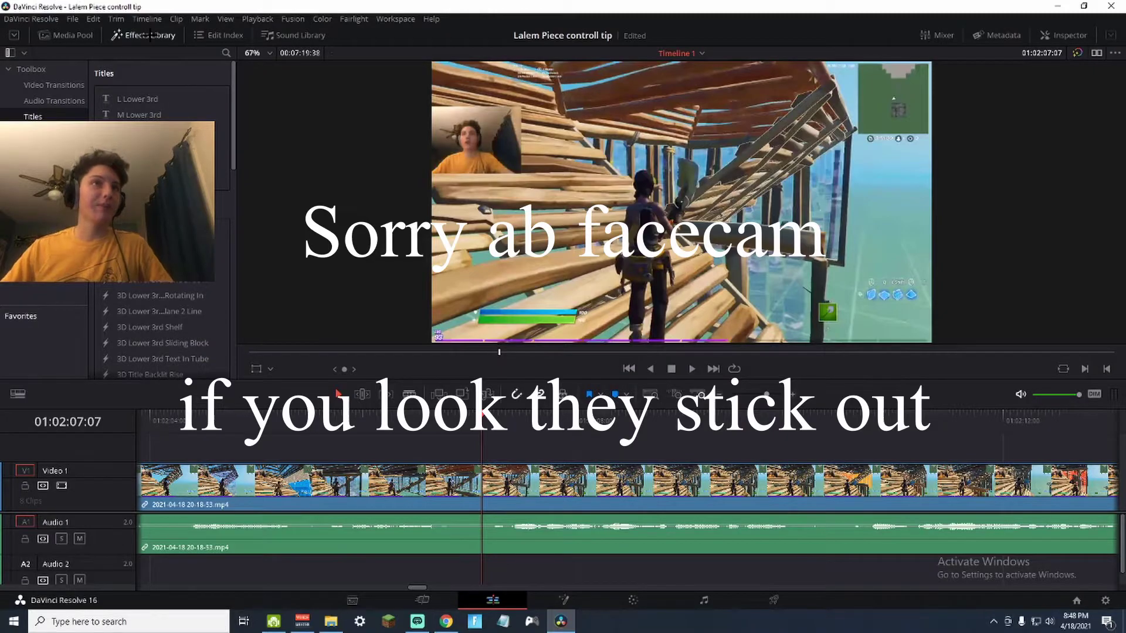
click(38, 86)
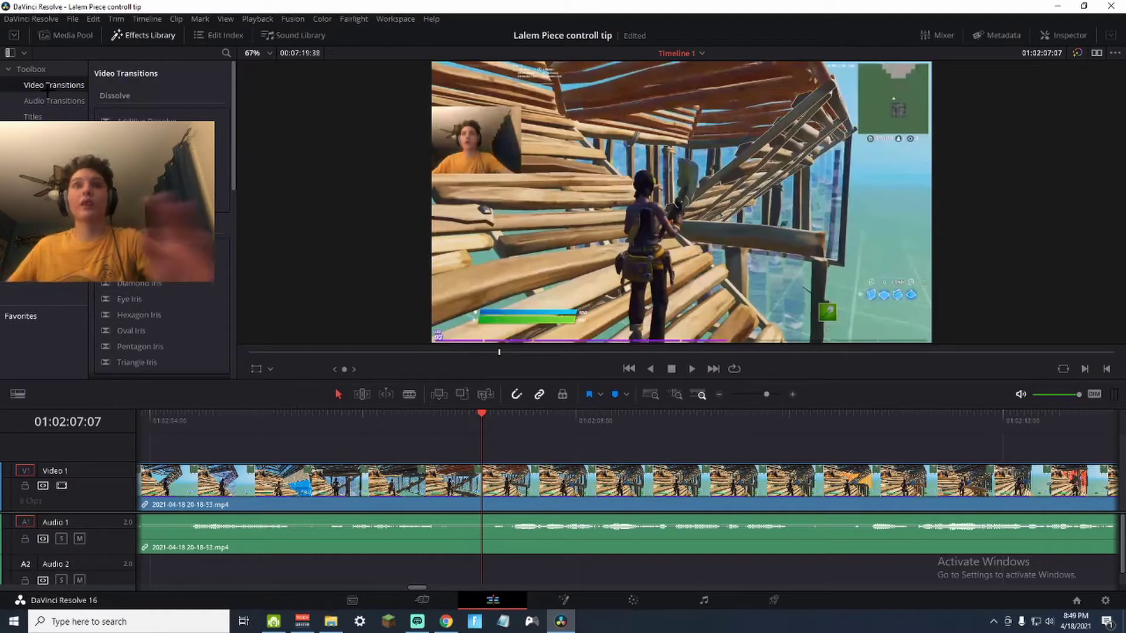
click(28, 115)
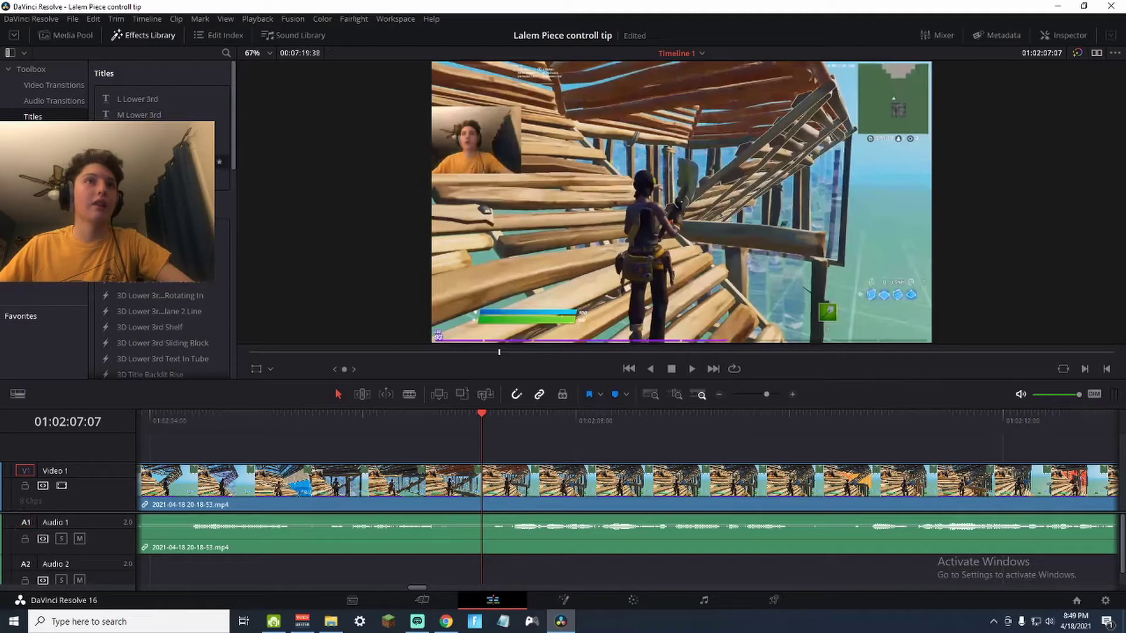
drag(147, 161, 388, 450)
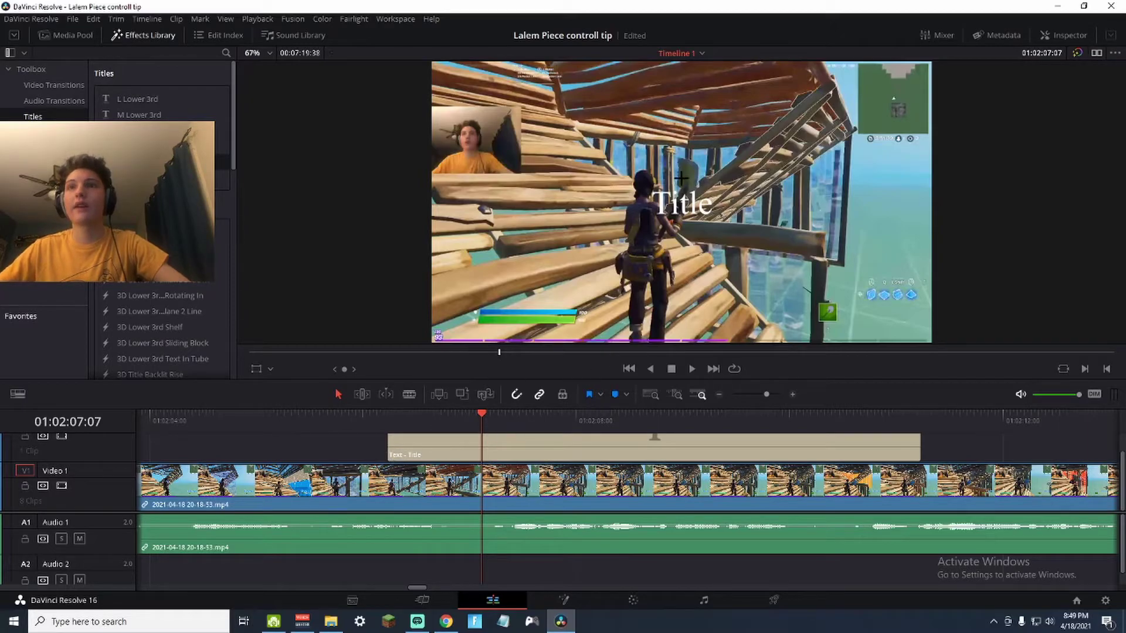
Step: Replace the new title's placeholder text with "**BONUS TIP**"
click(623, 448)
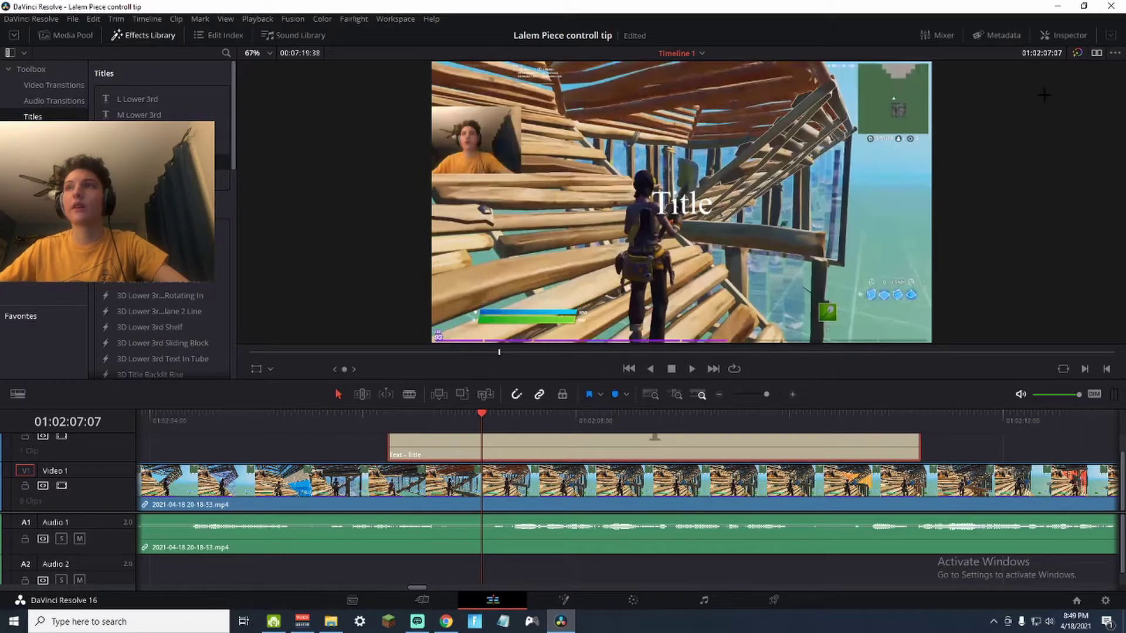
click(1057, 34)
double_click(904, 125)
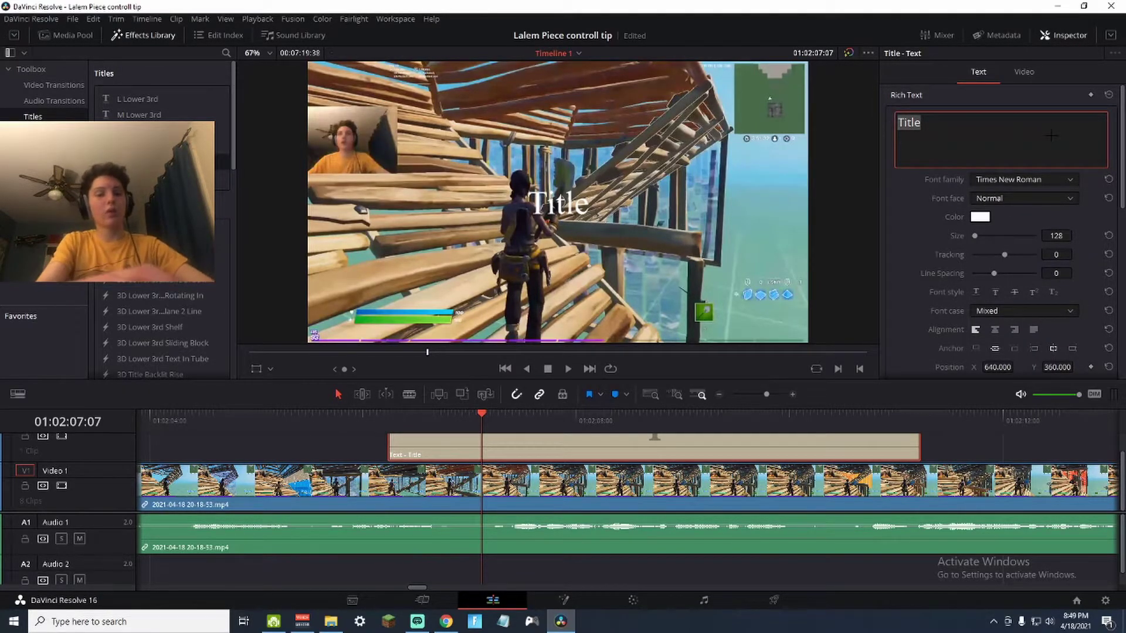
text(**BO)
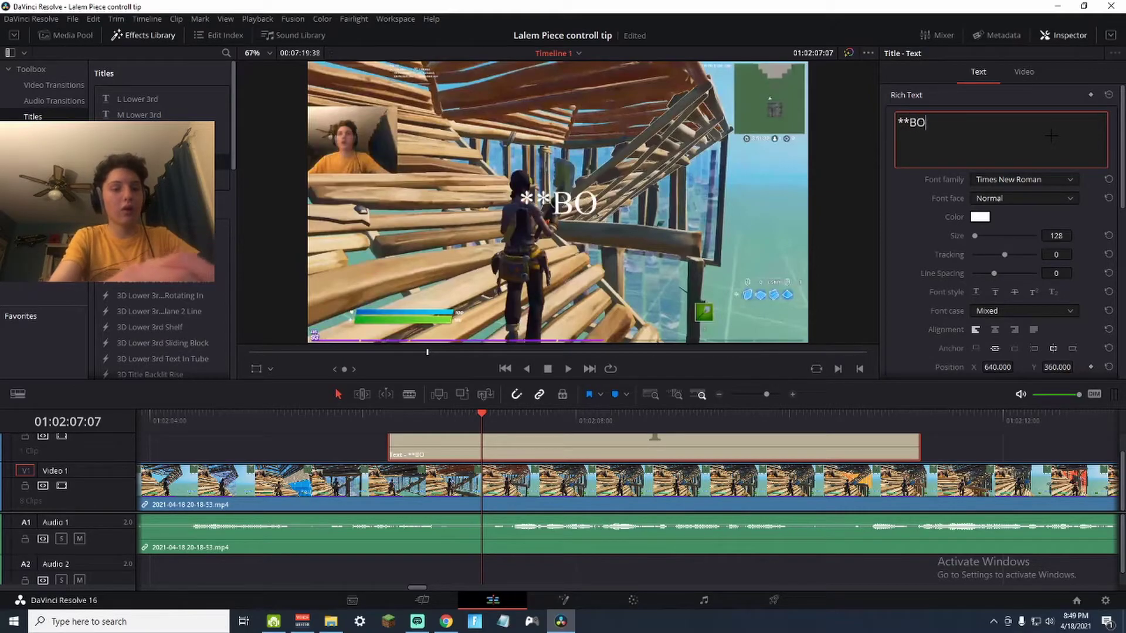
text(NUS TIP**)
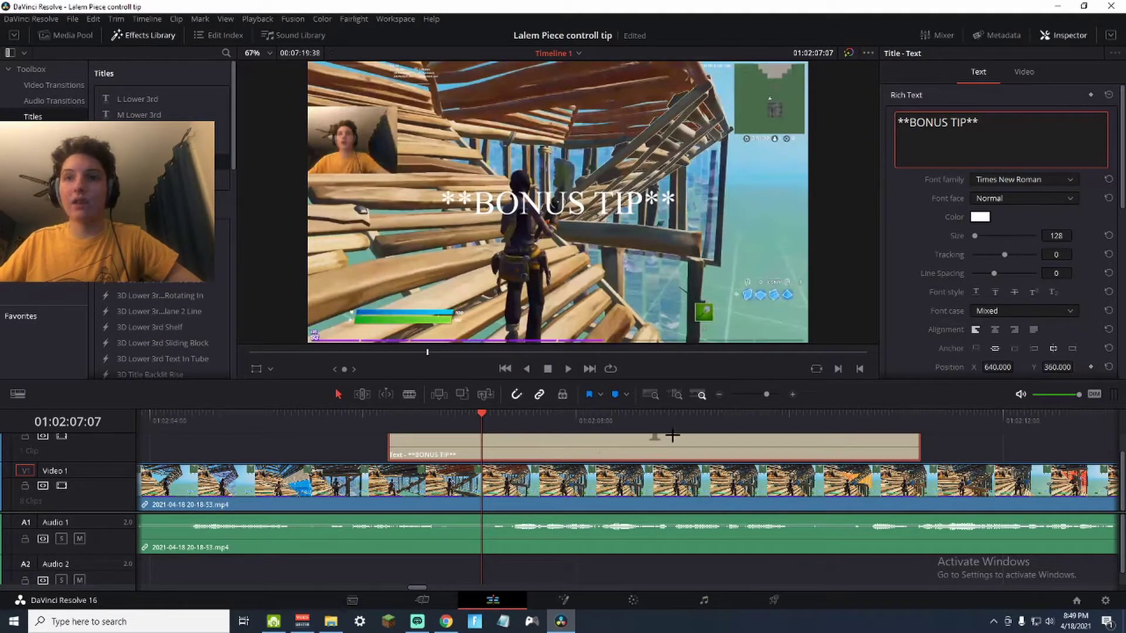
Step: Enlarge the timeline area and give the video tracks more room so the whole title clip on Video 2 shows
scroll(829, 451, up, 2)
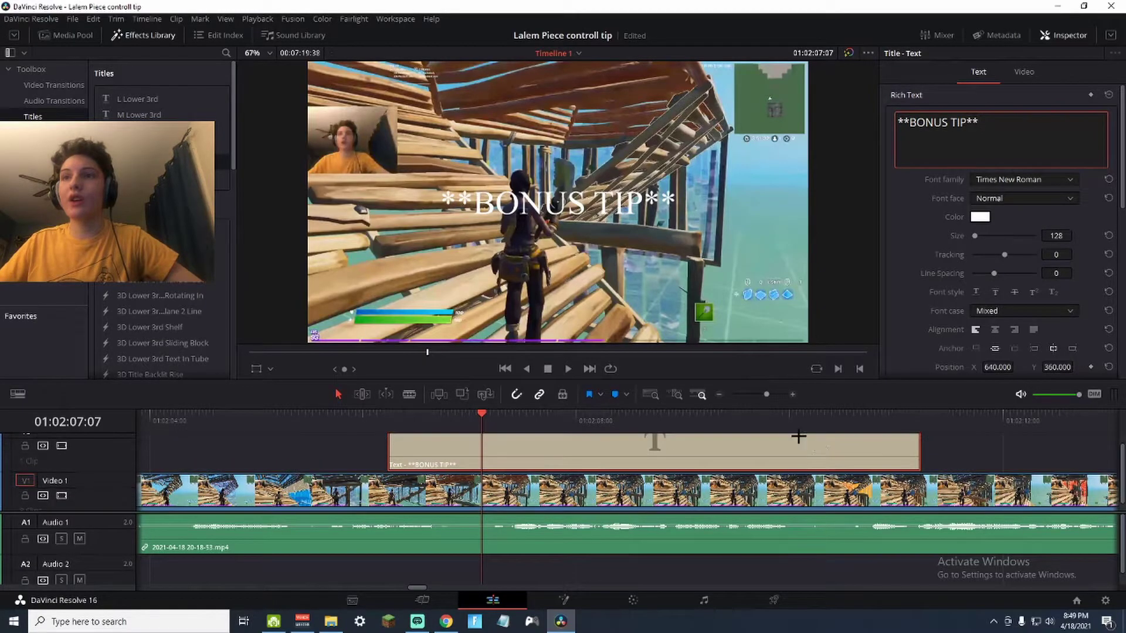
drag(721, 408, 721, 328)
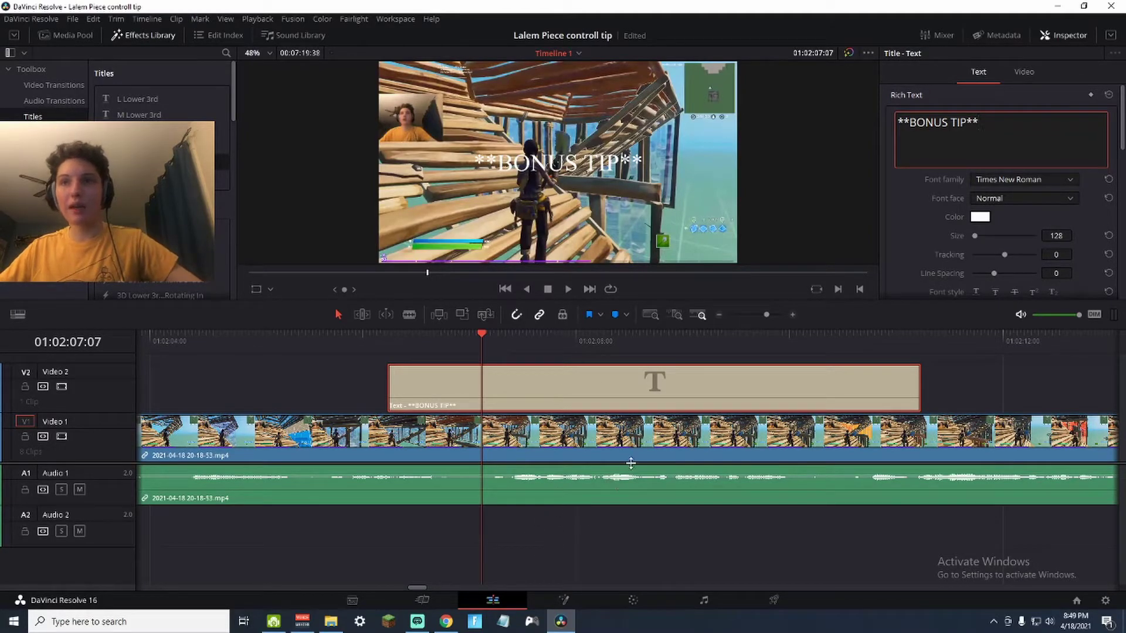
drag(631, 461, 631, 512)
drag(612, 329, 613, 386)
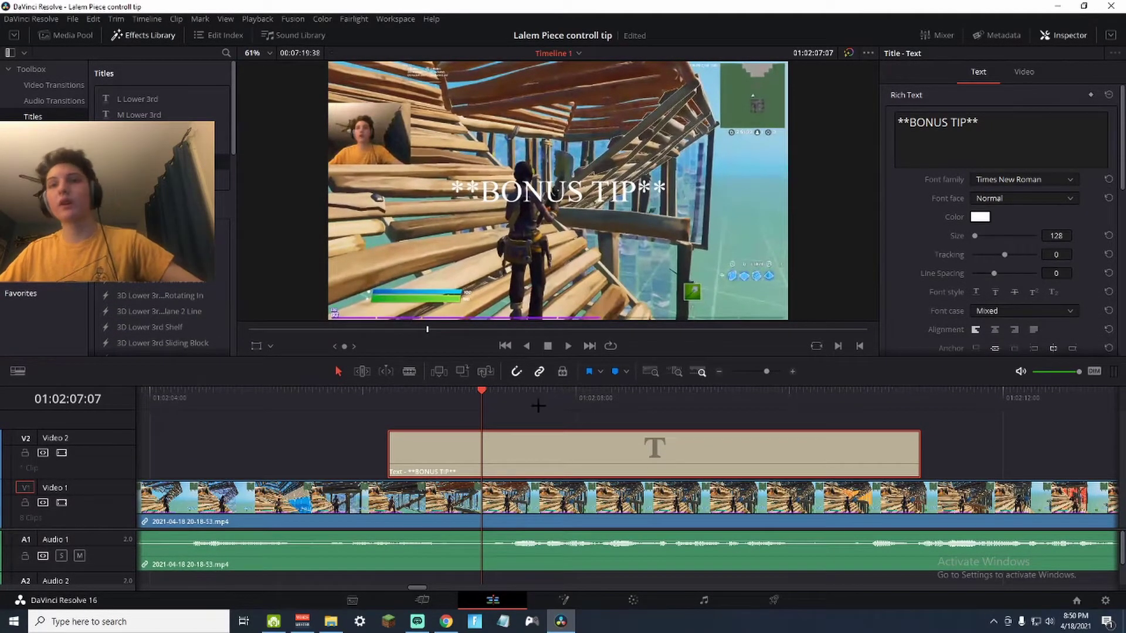
Step: Trim the title's start to 01:02:06:42 and shorten its end to about 01:02:07:50, with the playhead ahead of it at 01:02:05:31
drag(482, 399, 435, 406)
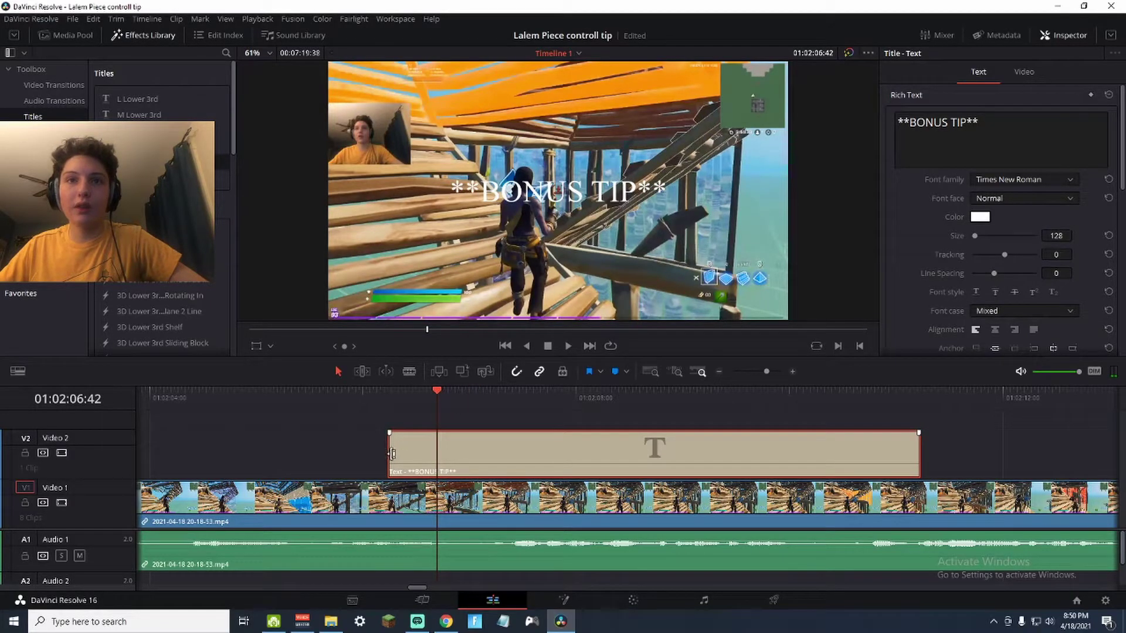
drag(388, 453, 438, 453)
click(306, 399)
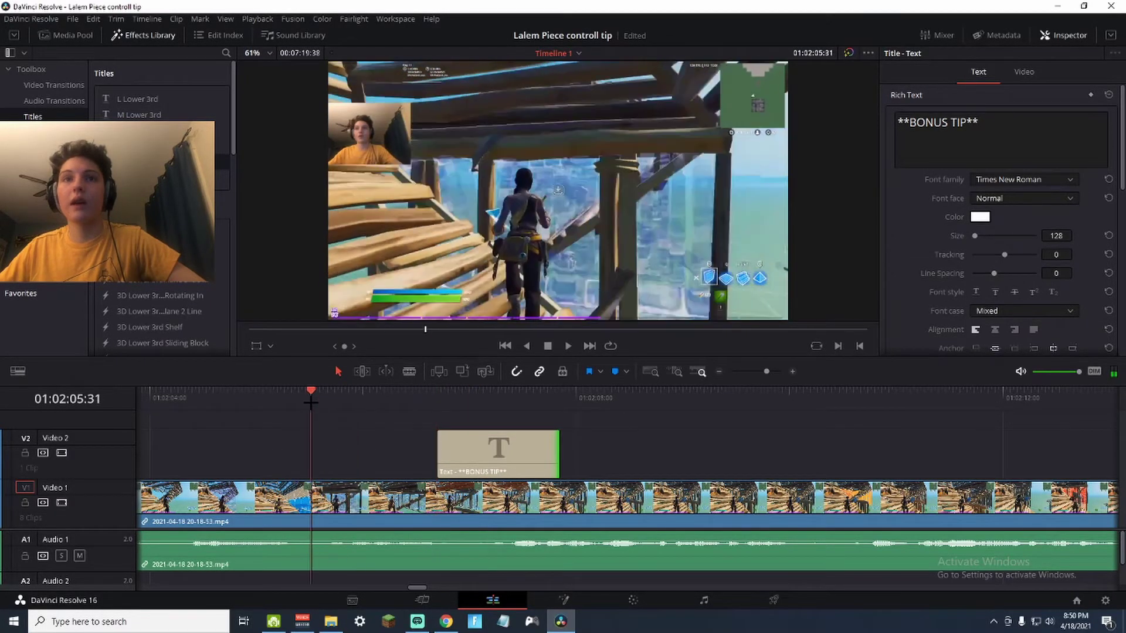
Step: Extend the end of the BONUS TIP title to about 01:02:08:50 and play it back from its start
key(space)
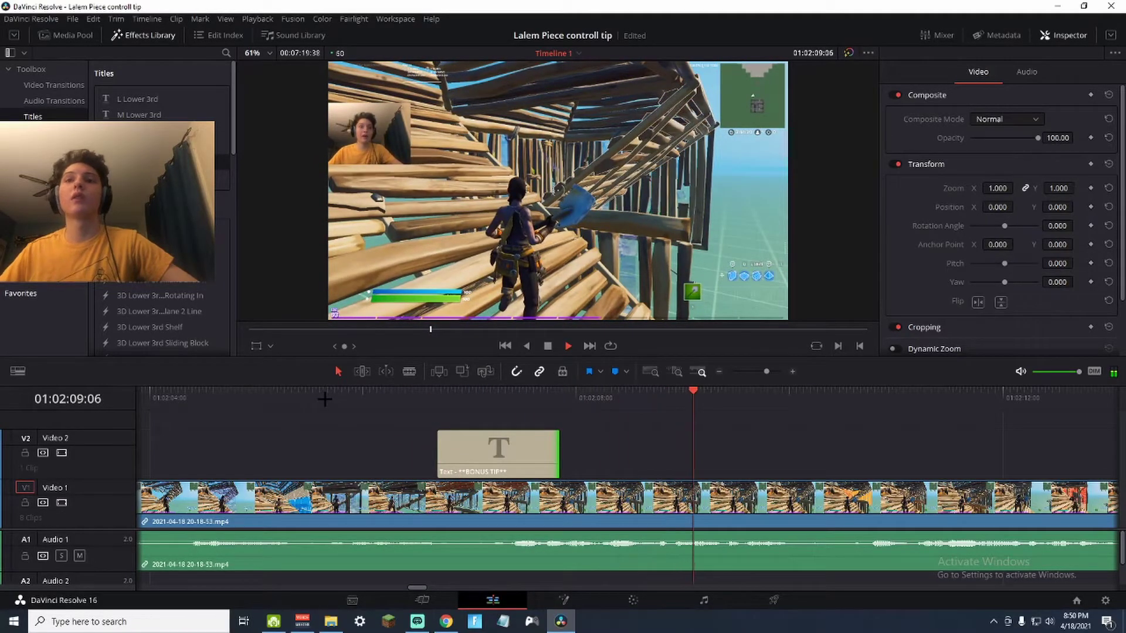
key(space)
drag(559, 453, 665, 453)
drag(818, 391, 435, 392)
key(space)
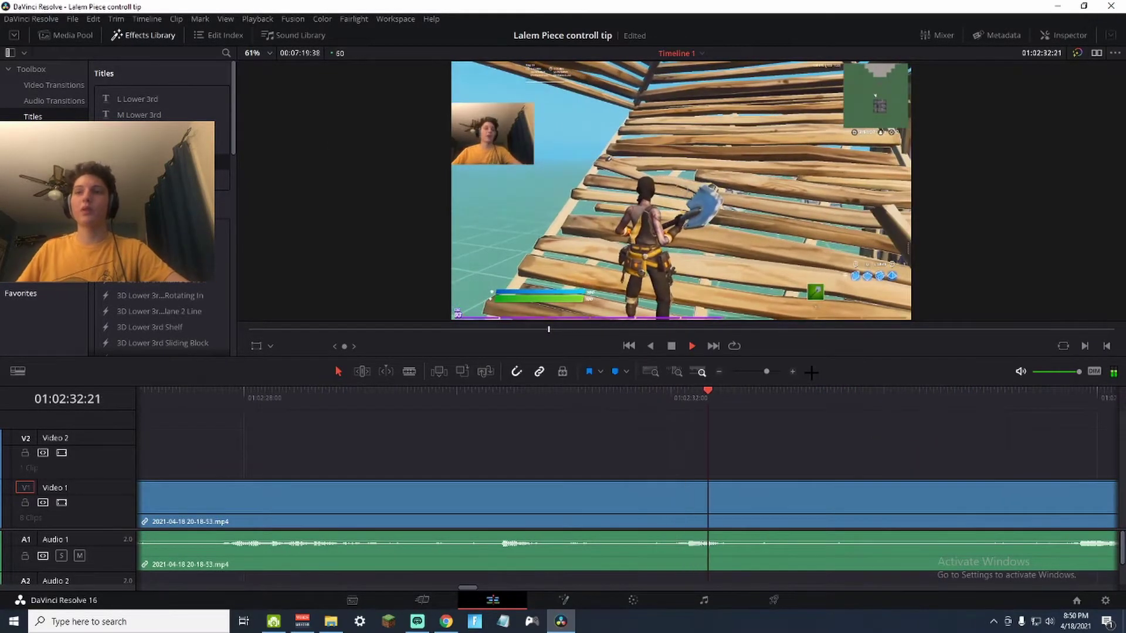
Step: Cut the dead section between about 01:02:29:19 and 01:02:35:43 out of the recording and close the gap
key(space)
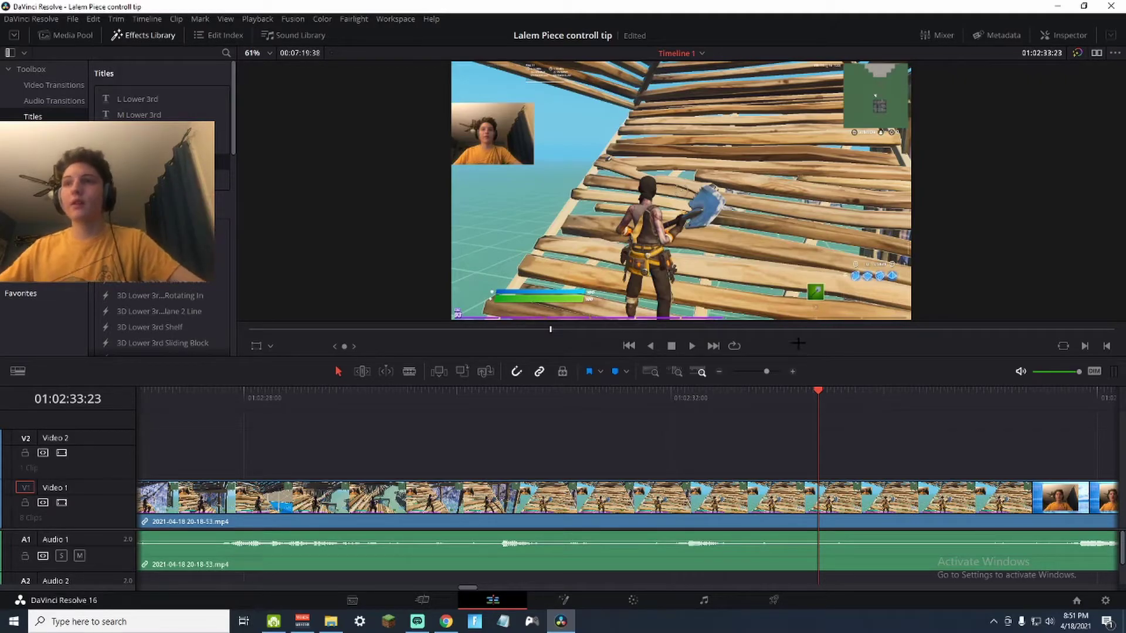
drag(818, 390, 604, 392)
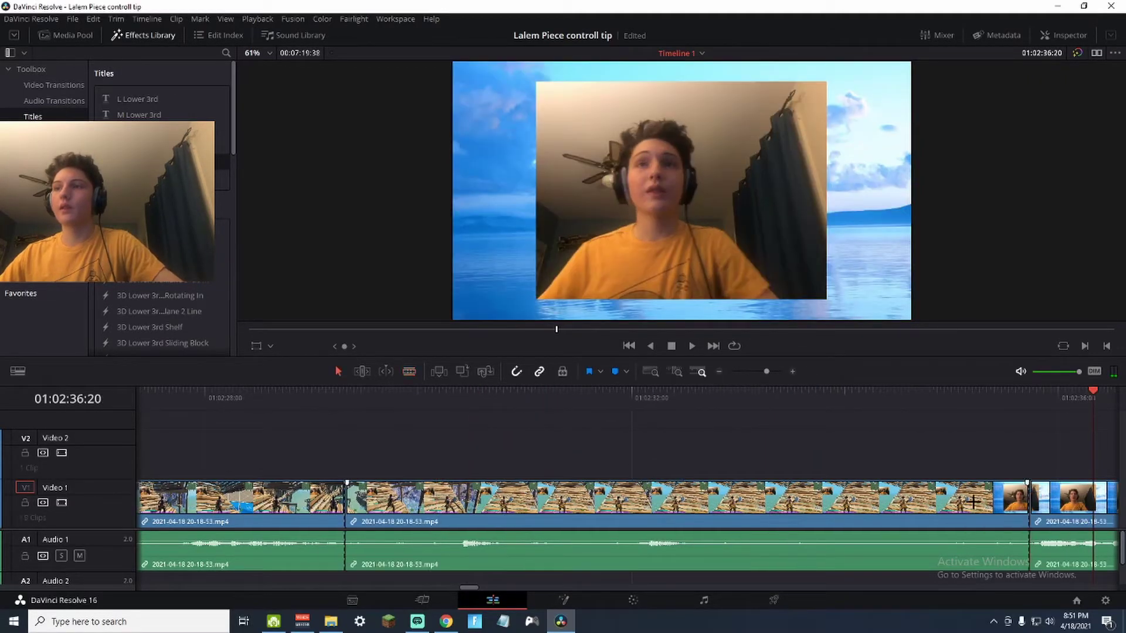
key(Delete)
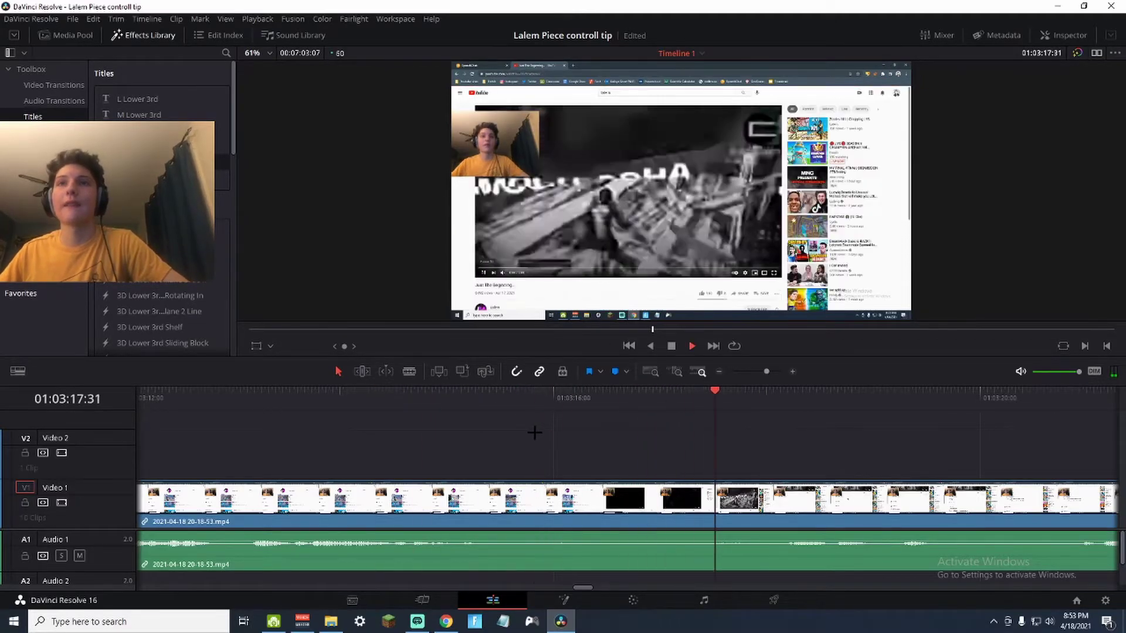
Step: Split the recording at 01:03:16:31, where the YouTube video starts loading, to remove the dead section that follows
key(b)
click(610, 501)
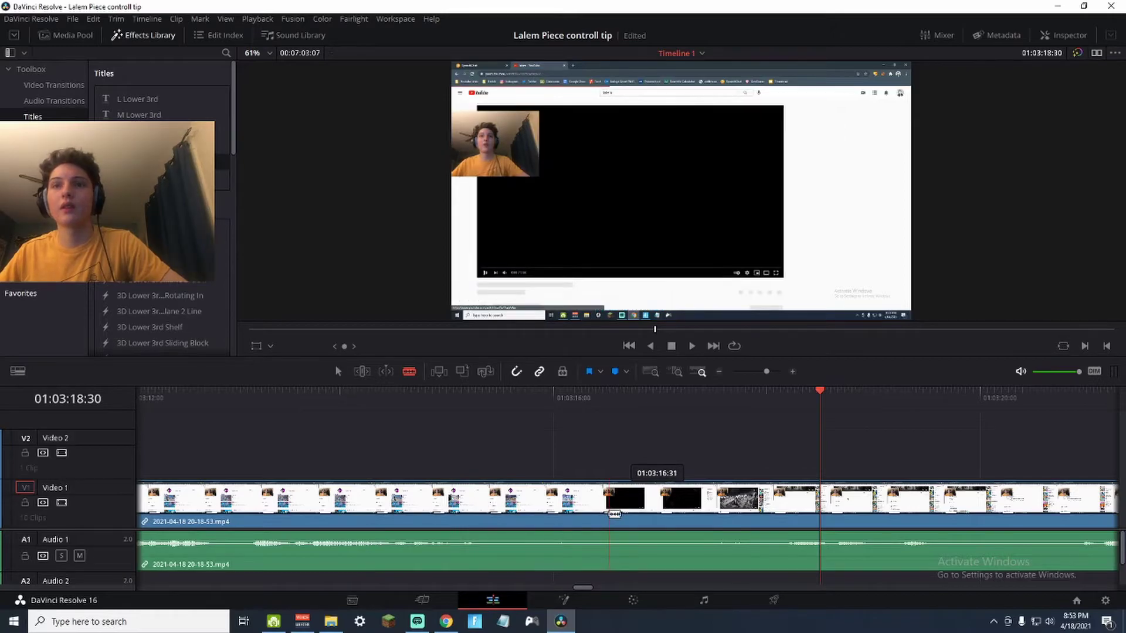
key(space)
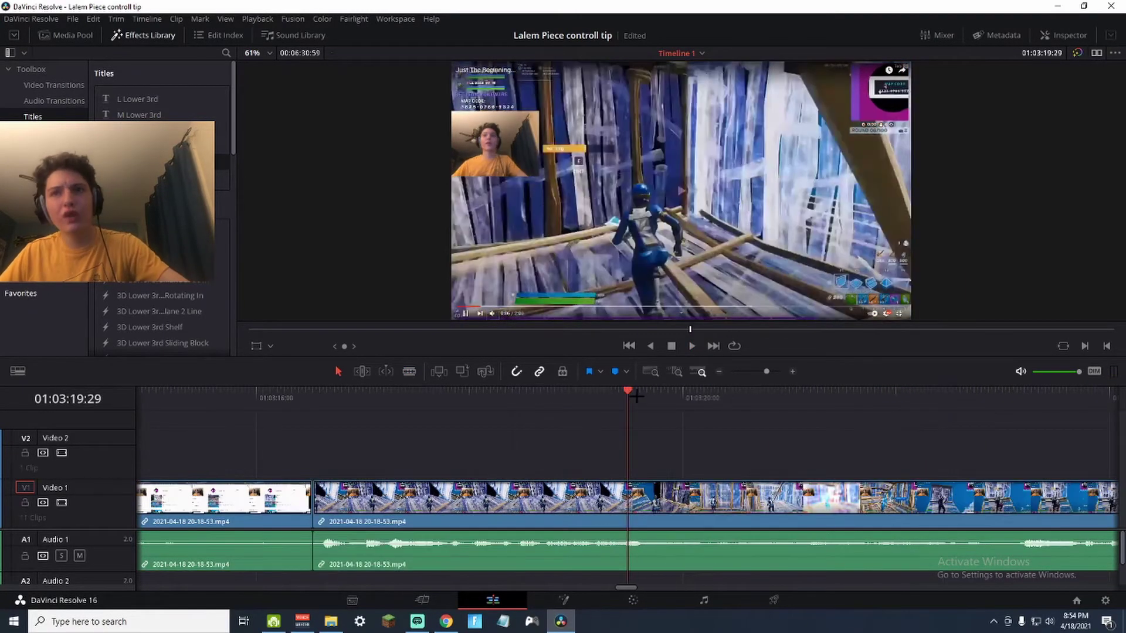
click(559, 392)
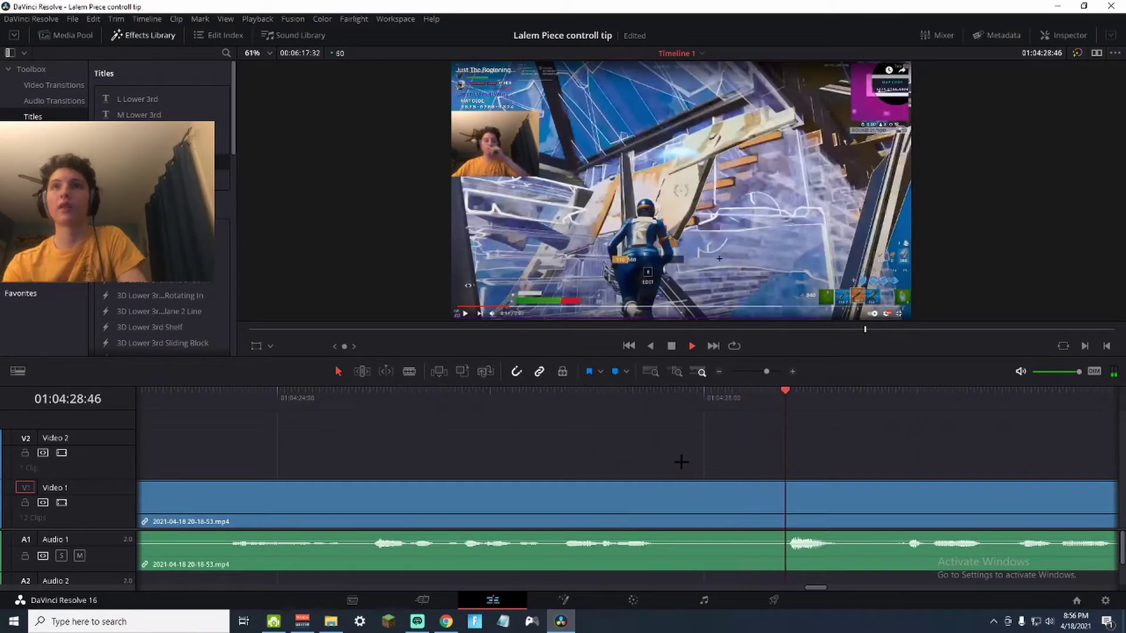
Step: Cut the recording at 01:04:27:39 and about 01:04:29:44 and delete the pause between the cuts
key(space)
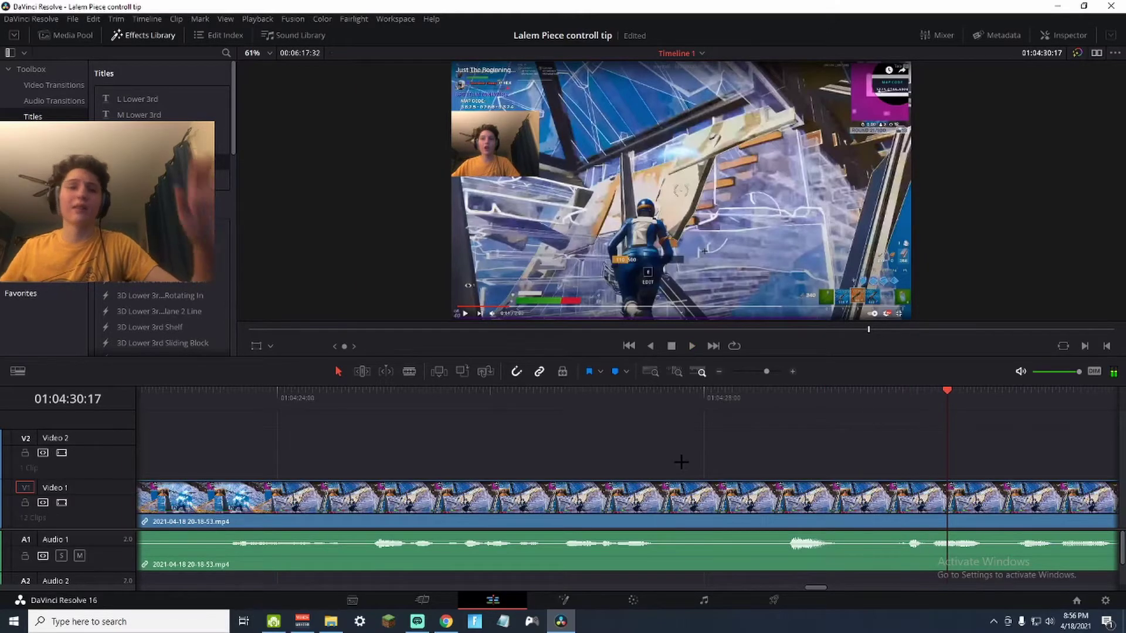
click(712, 420)
click(635, 420)
key(space)
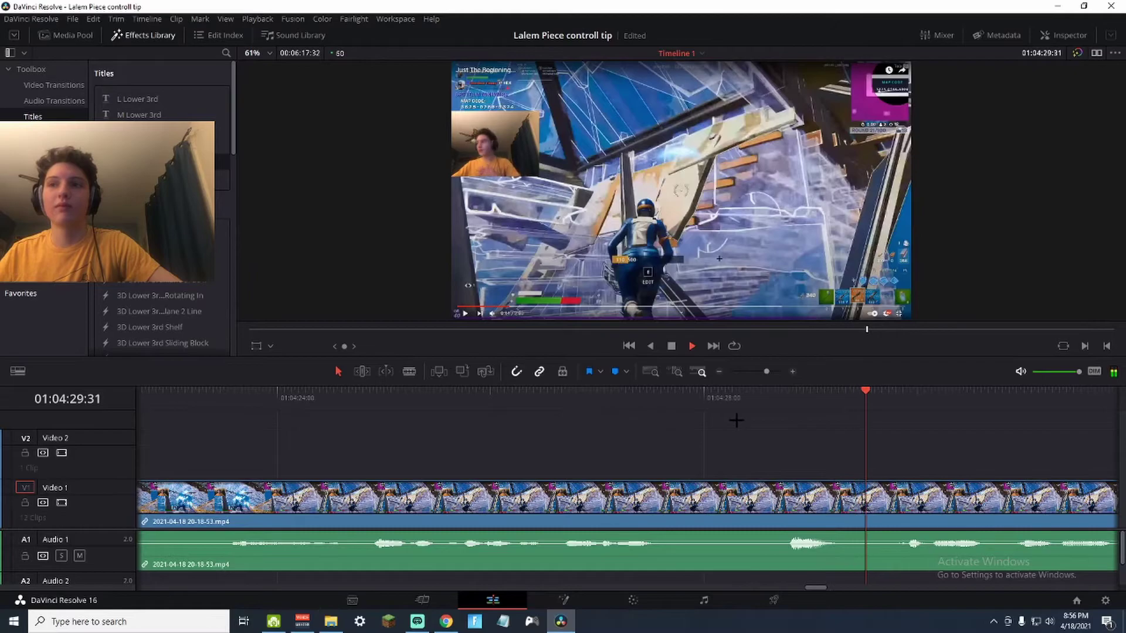
key(space)
click(666, 499)
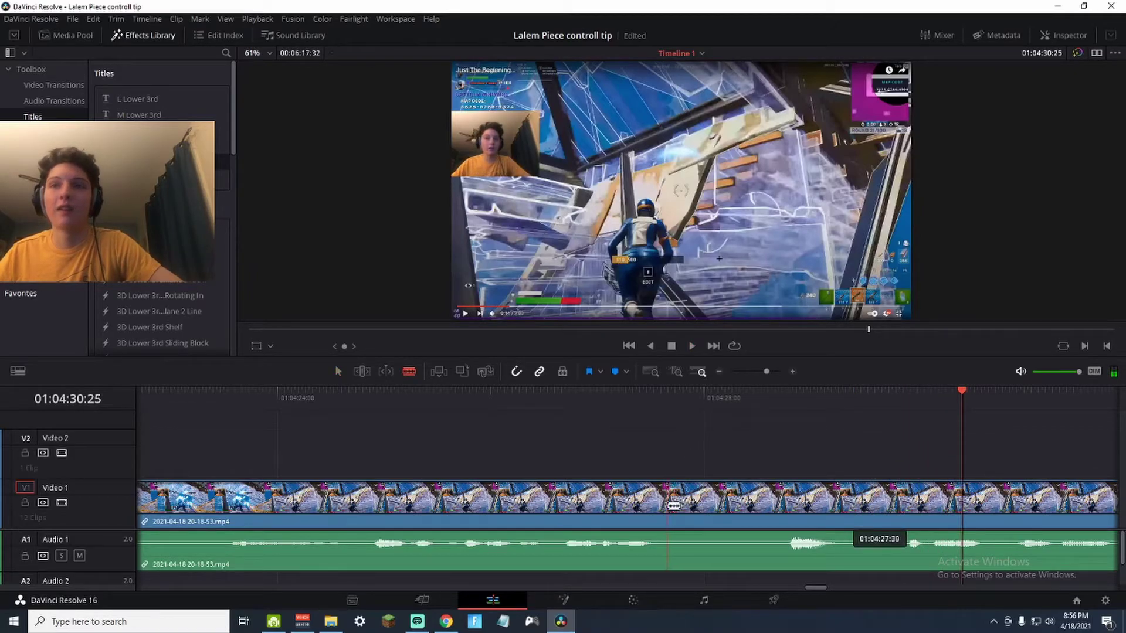
click(888, 498)
key(a)
click(809, 502)
key(Delete)
Step: Play through the closing webcam section of the recording at higher speed to look for further pauses
key(Down)
key(space)
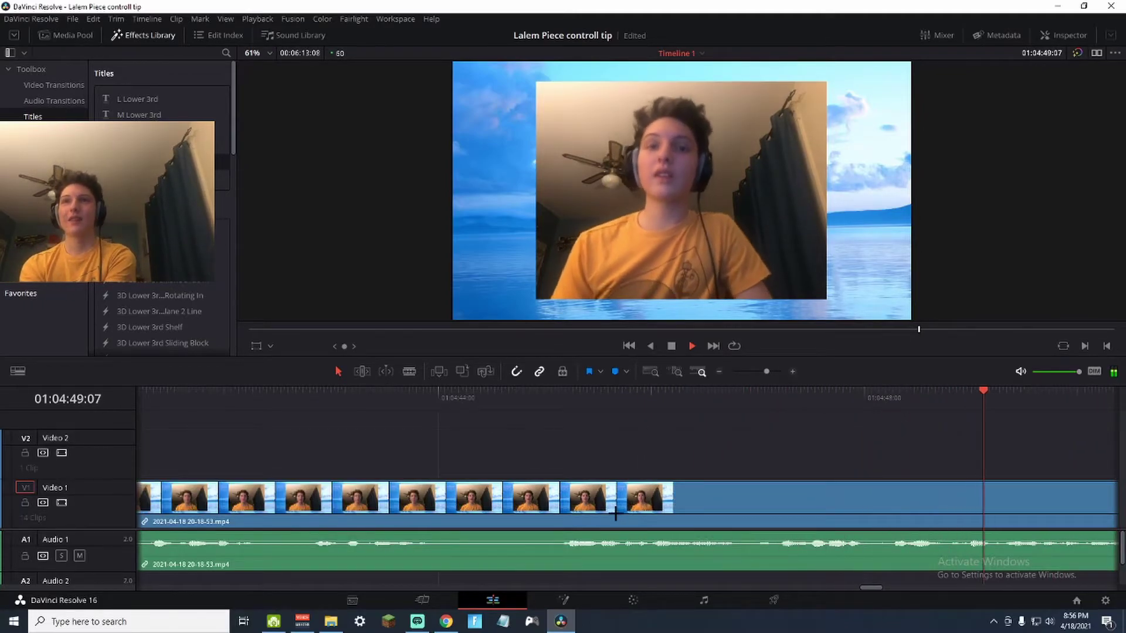
key(l)
key(l)
key(l)
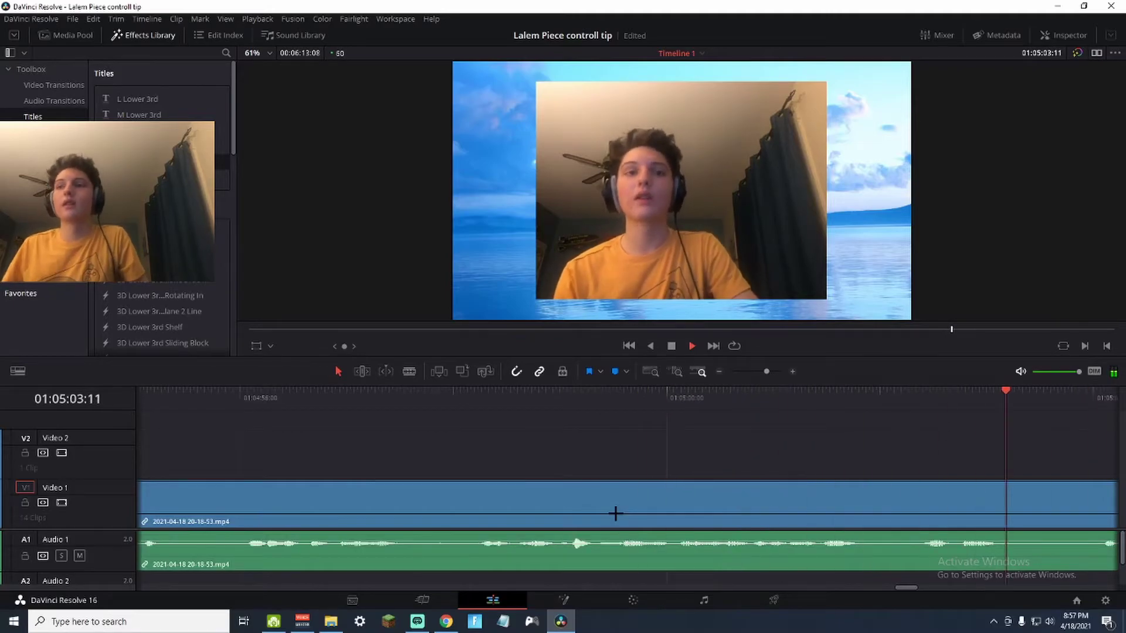
key(ctrl+b)
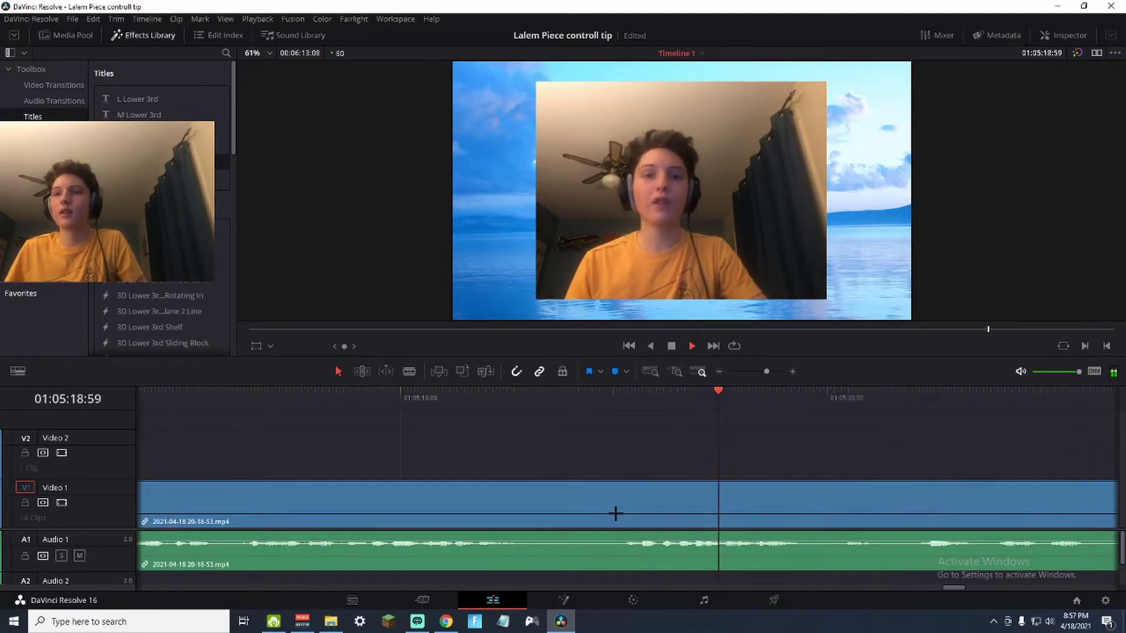
key(j)
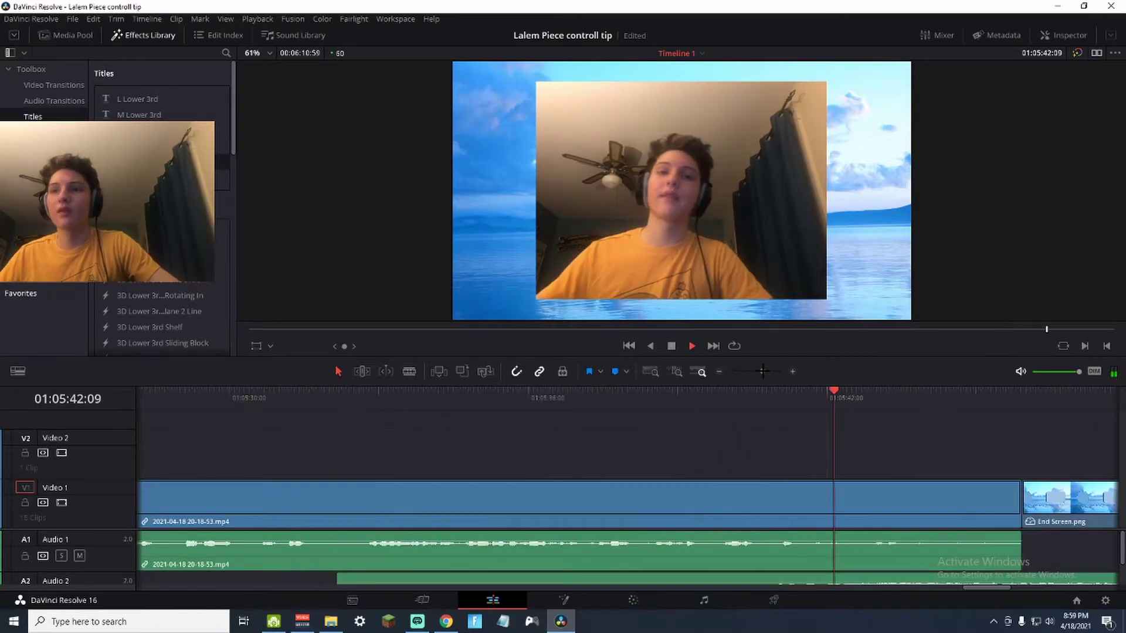
Step: Split the recording at about 01:05:41:44, delete its tail and close the gap so End Screen.png follows directly
key(k)
drag(854, 392, 815, 394)
key(l)
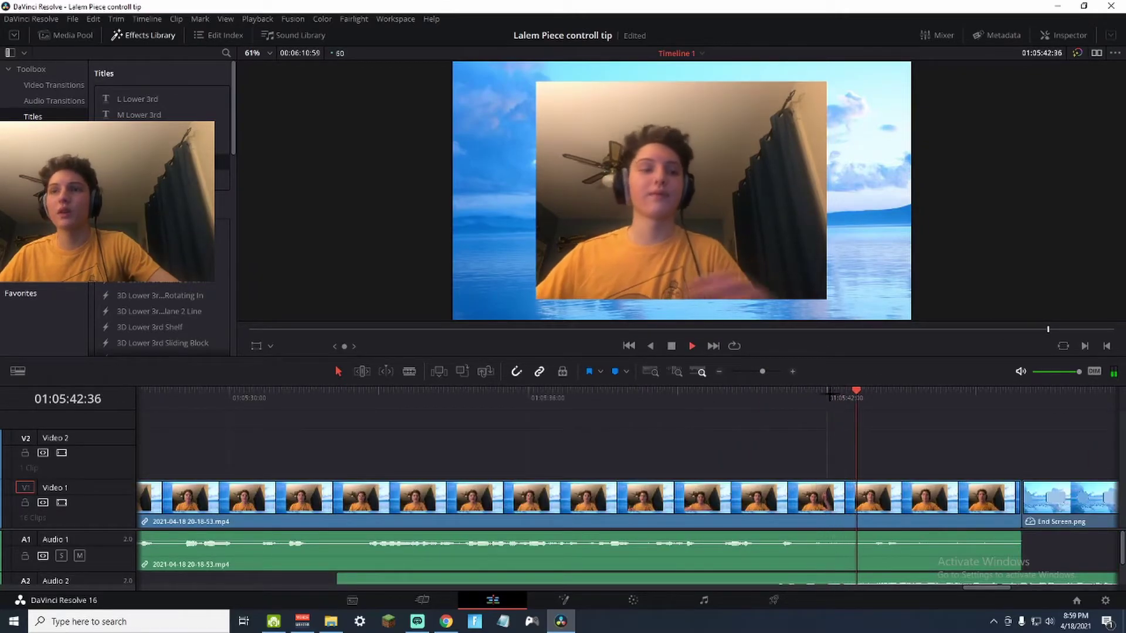
key(k)
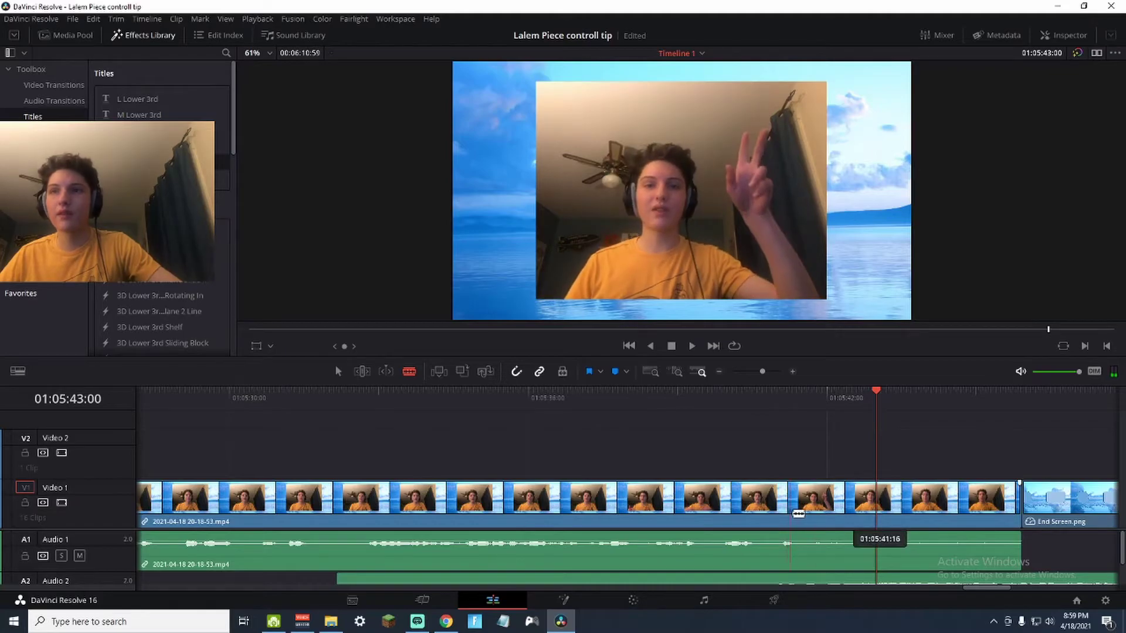
click(821, 508)
key(a)
click(843, 502)
key(Delete)
click(843, 503)
key(Delete)
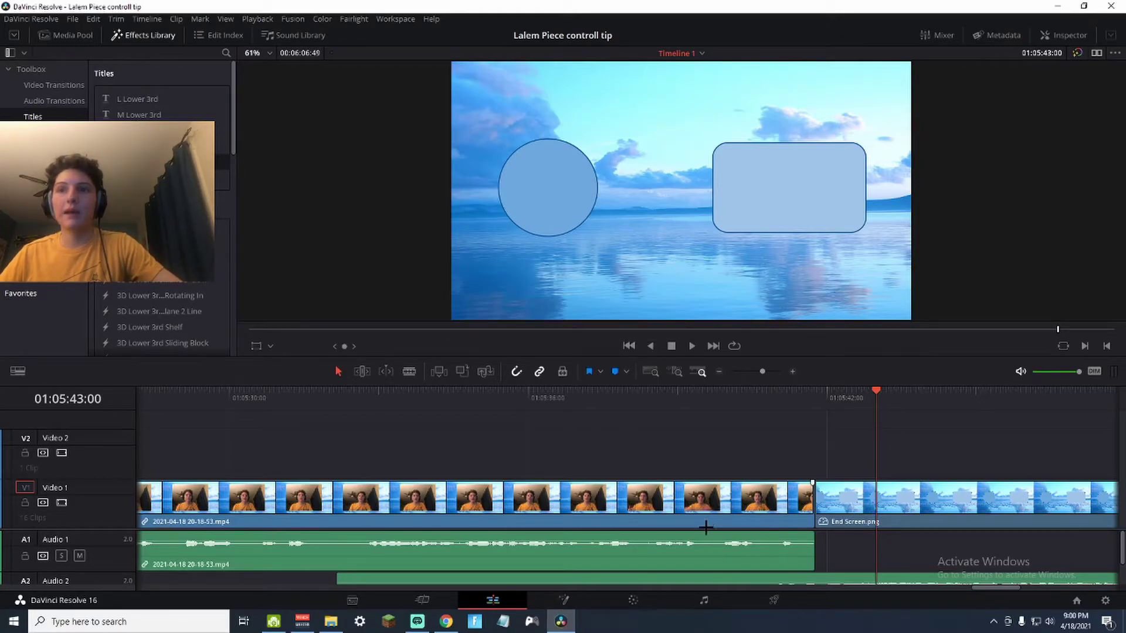
Step: Bring Audio 2 into view and play the section around 01:05:32 where Outro Song.mp4 starts under the recording
drag(706, 530, 704, 475)
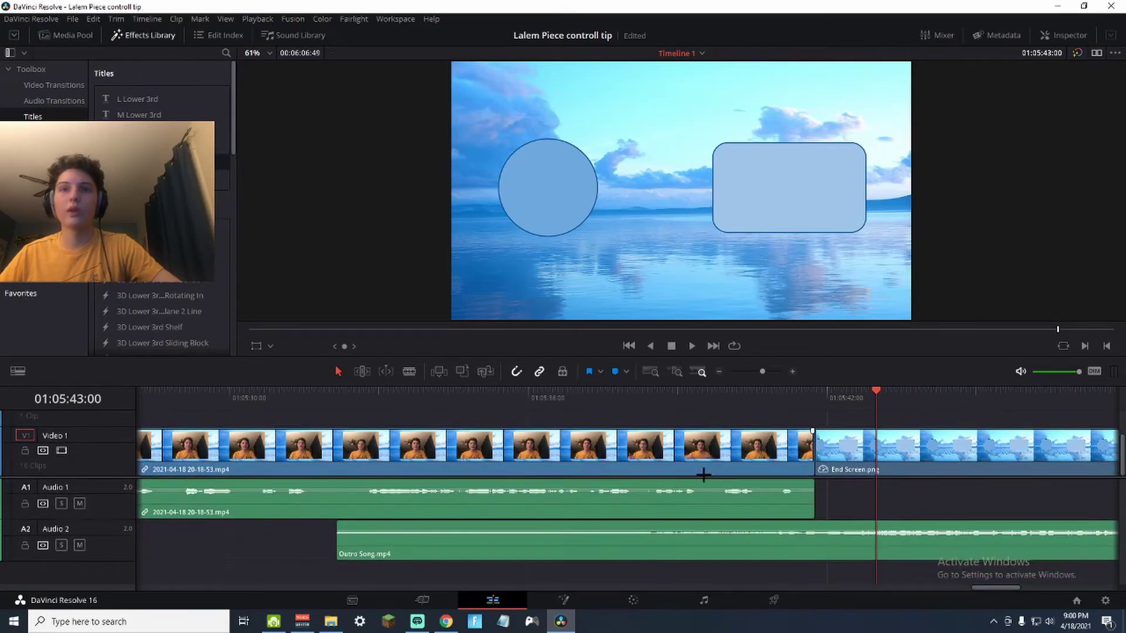
drag(876, 392, 334, 437)
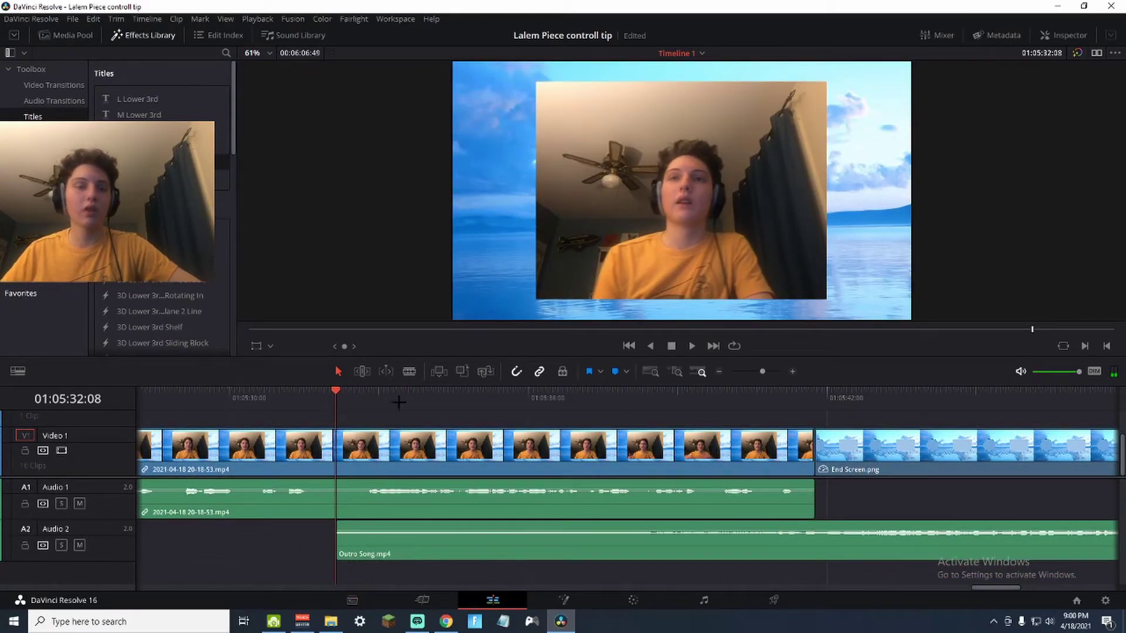
drag(336, 391, 291, 398)
key(space)
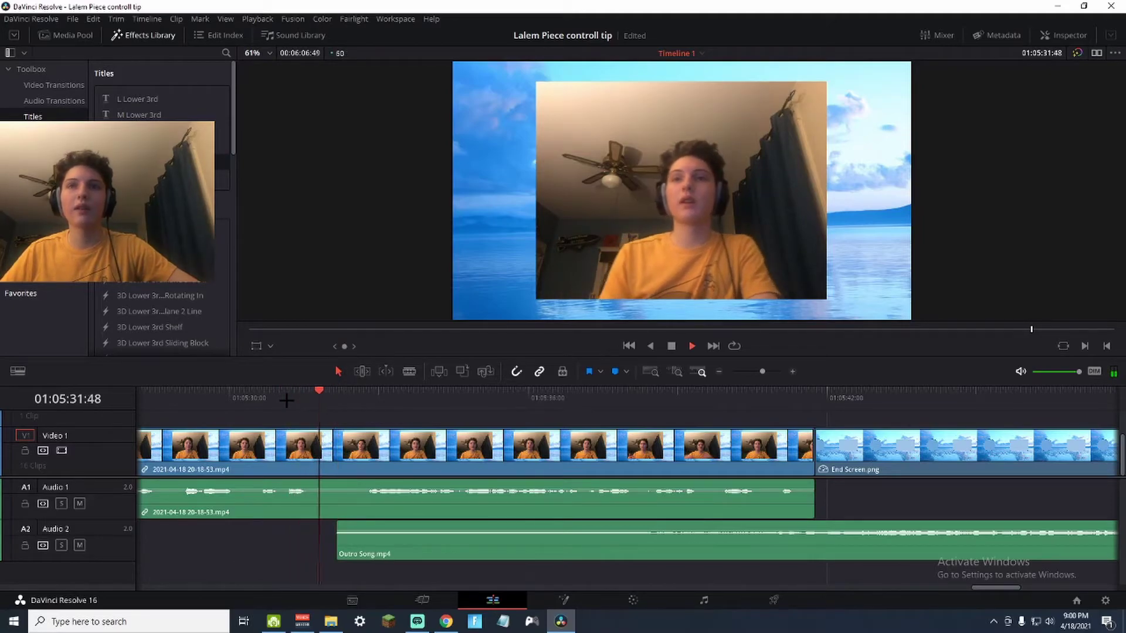
key(space)
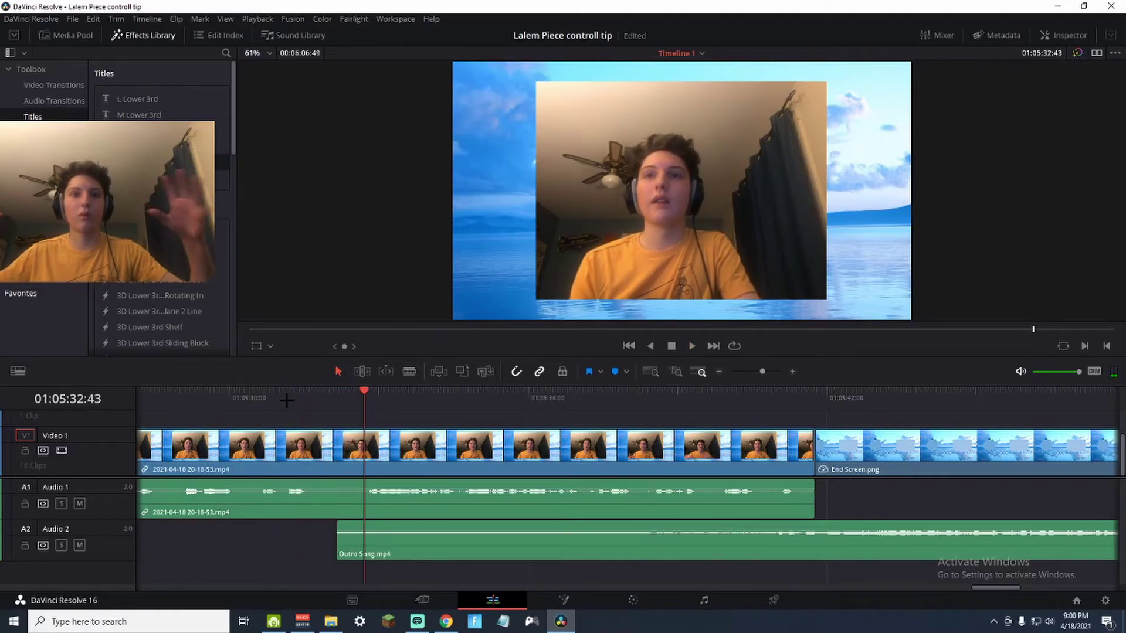
key(space)
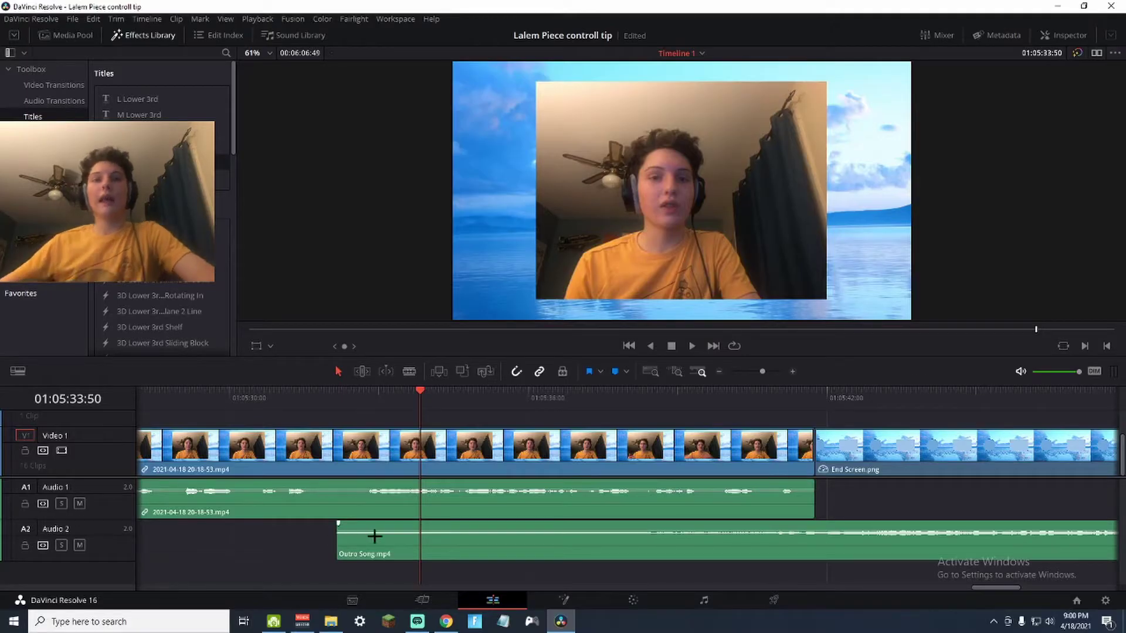
Step: Give Outro Song.mp4 a fade-in of about 8.7 seconds and bend its curve downward for a slower rise
drag(339, 523, 773, 563)
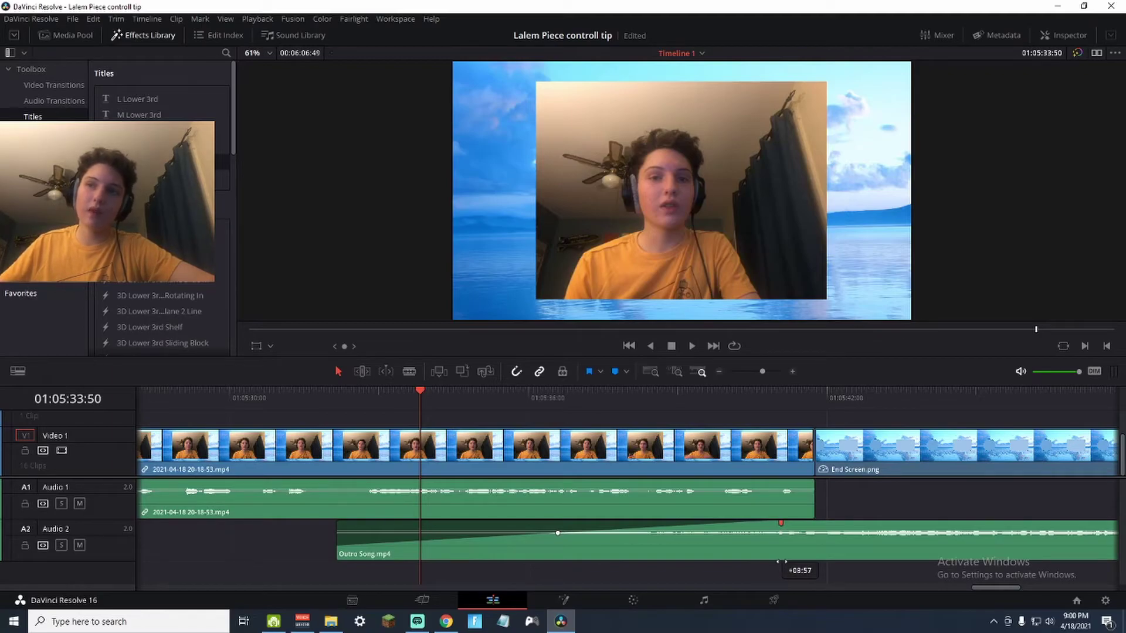
drag(778, 561, 771, 560)
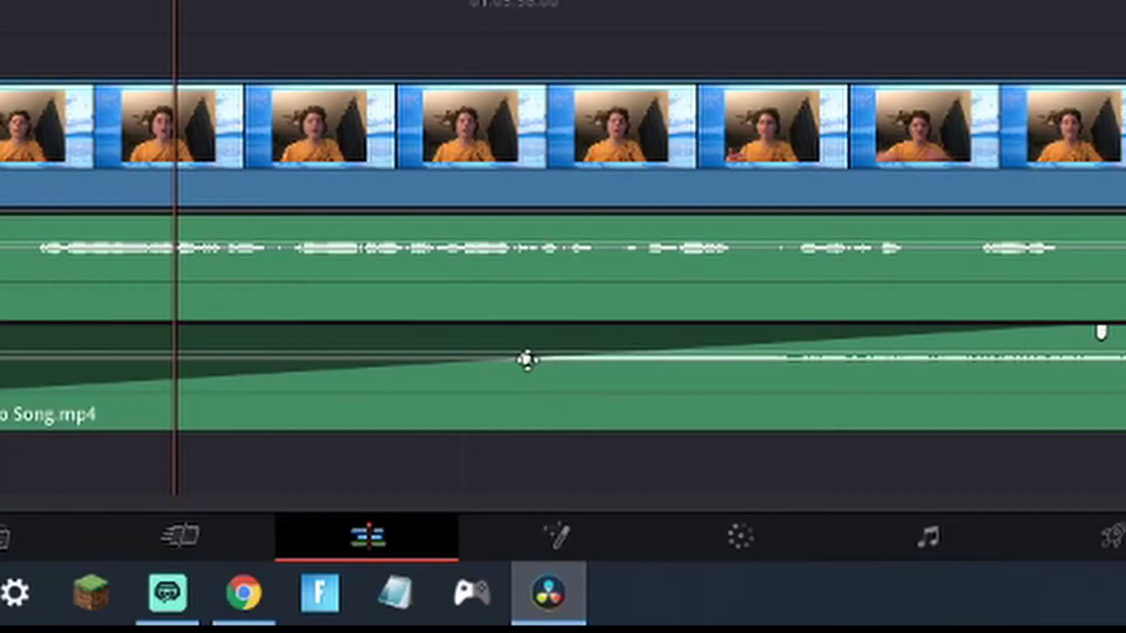
alt+click(527, 359)
drag(525, 357, 592, 560)
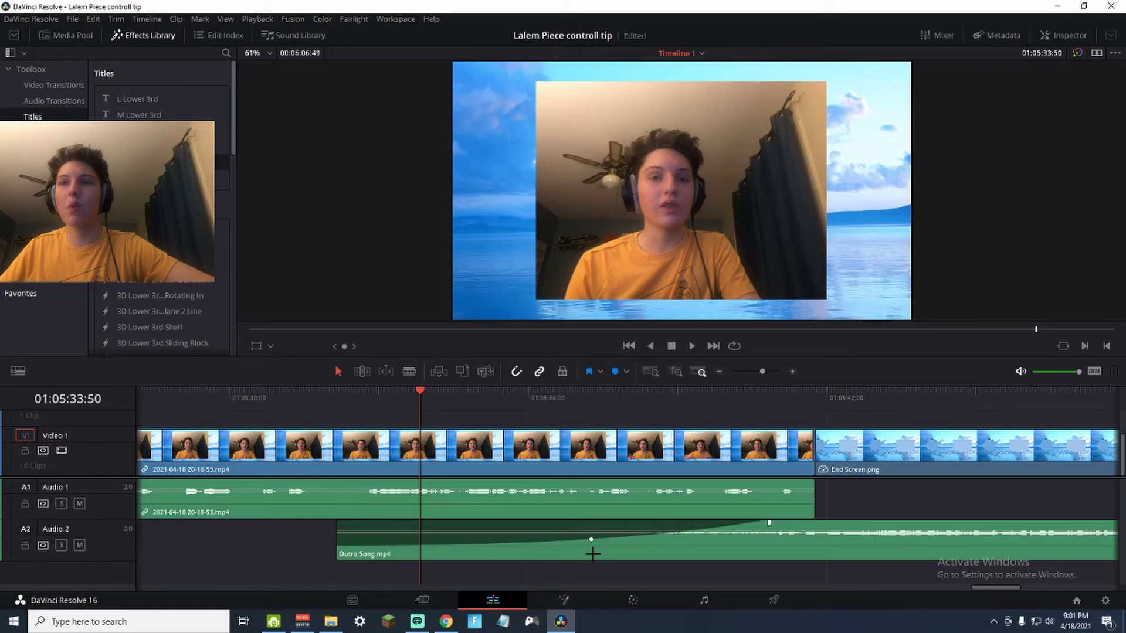
Step: Play the outro from 01:05:30:18 and straighten the fade-in curve of Outro Song.mp4
key(space)
click(245, 396)
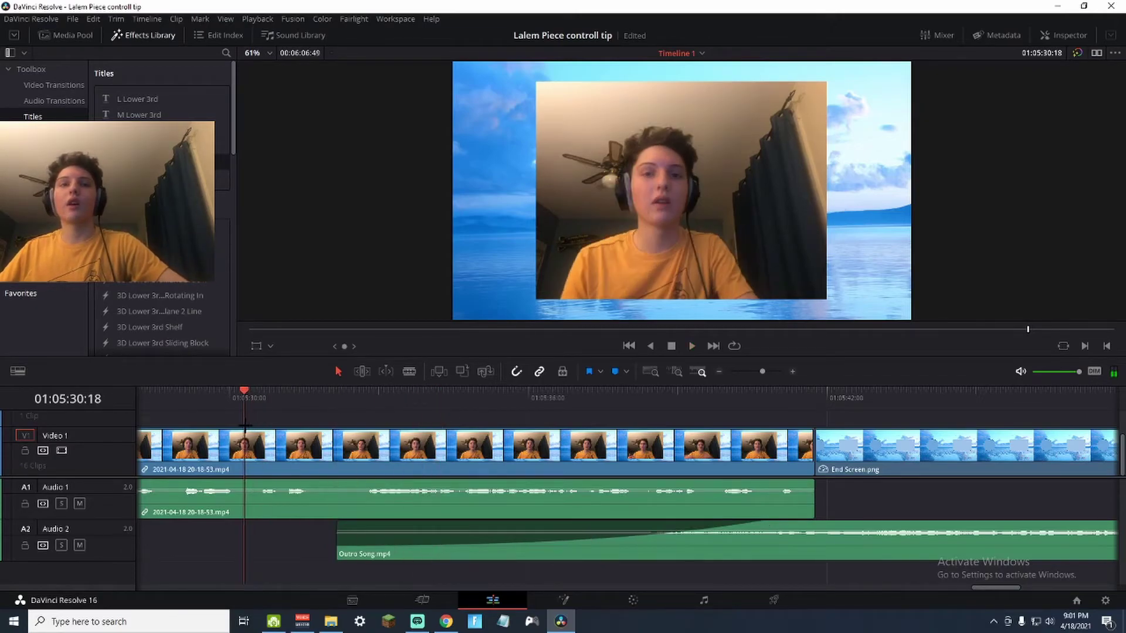
key(space)
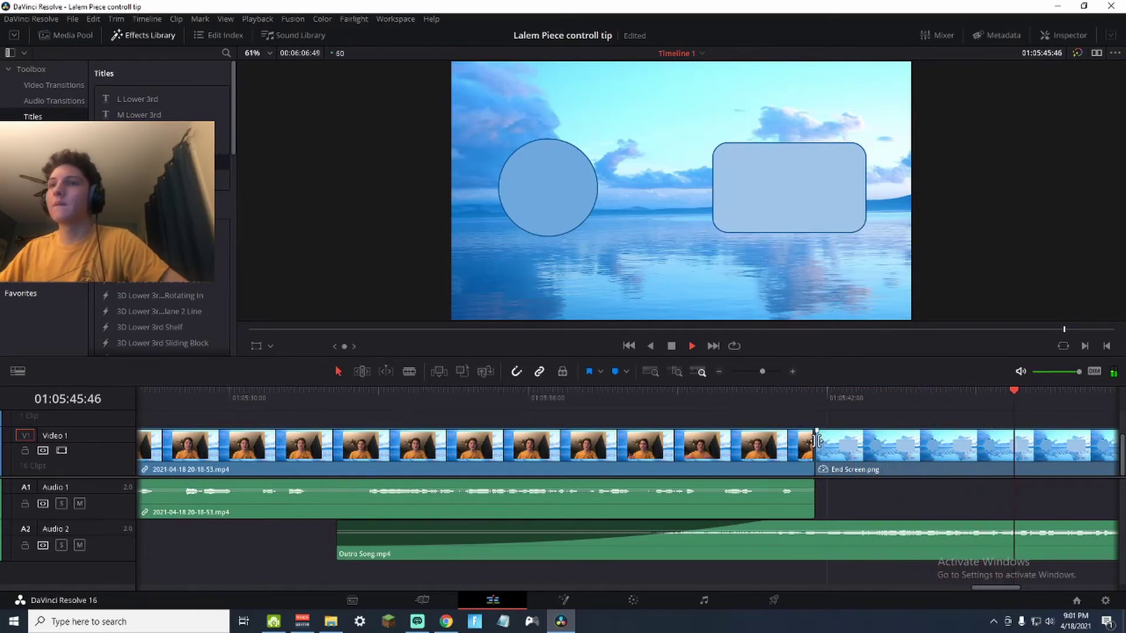
key(space)
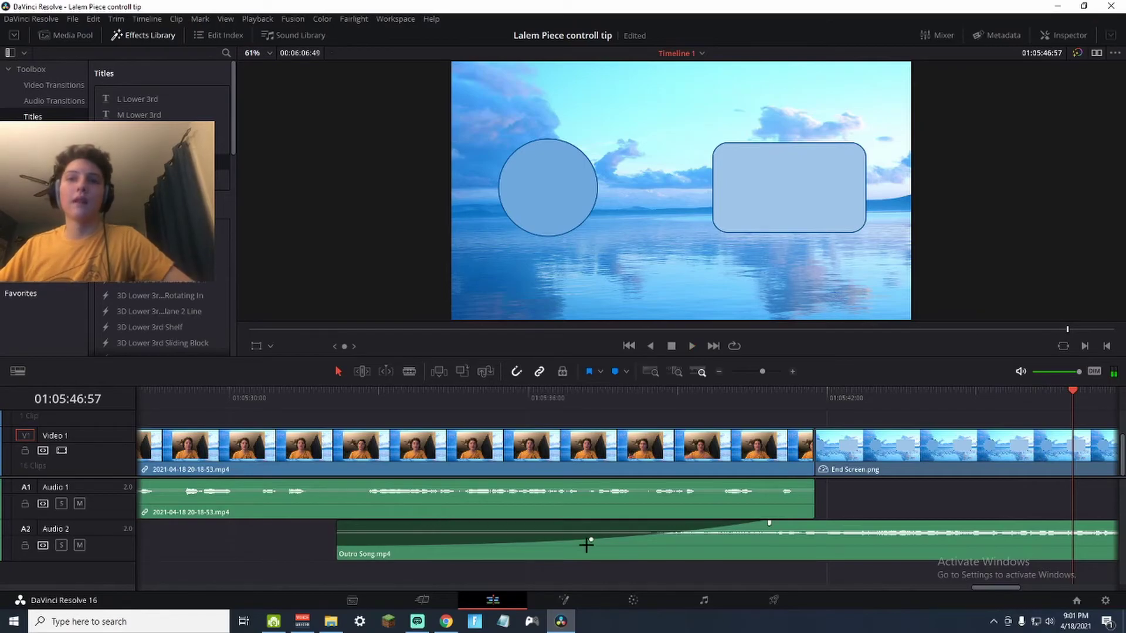
drag(591, 539, 578, 532)
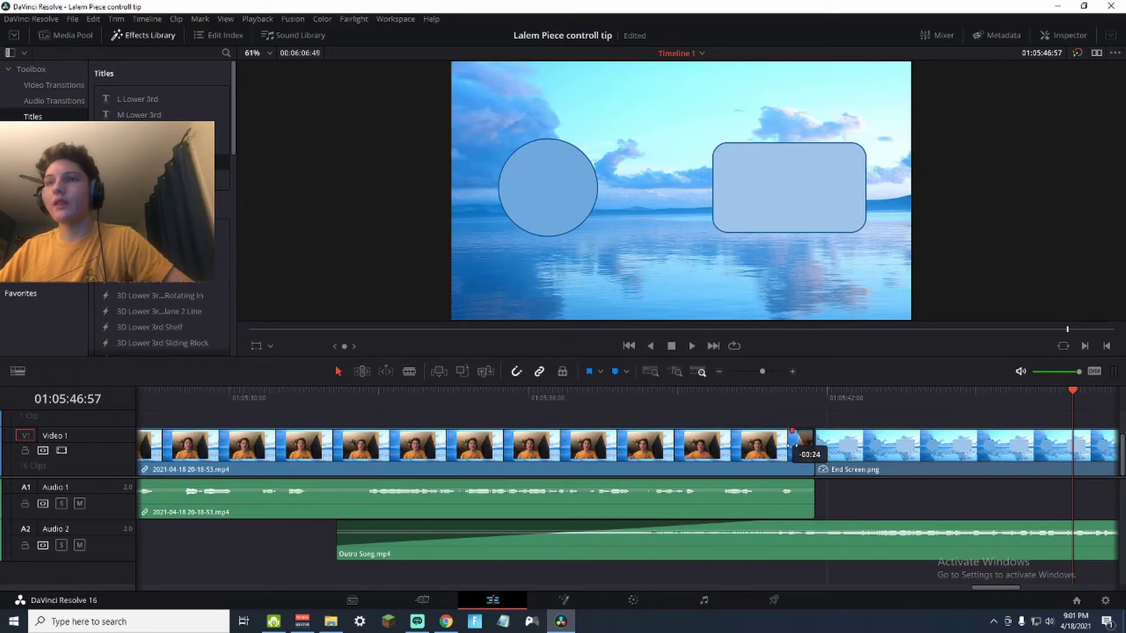
Step: Add short video fades where the recording meets End Screen.png and play the transition from 01:05:40:23
drag(817, 432, 829, 432)
drag(1067, 397, 746, 397)
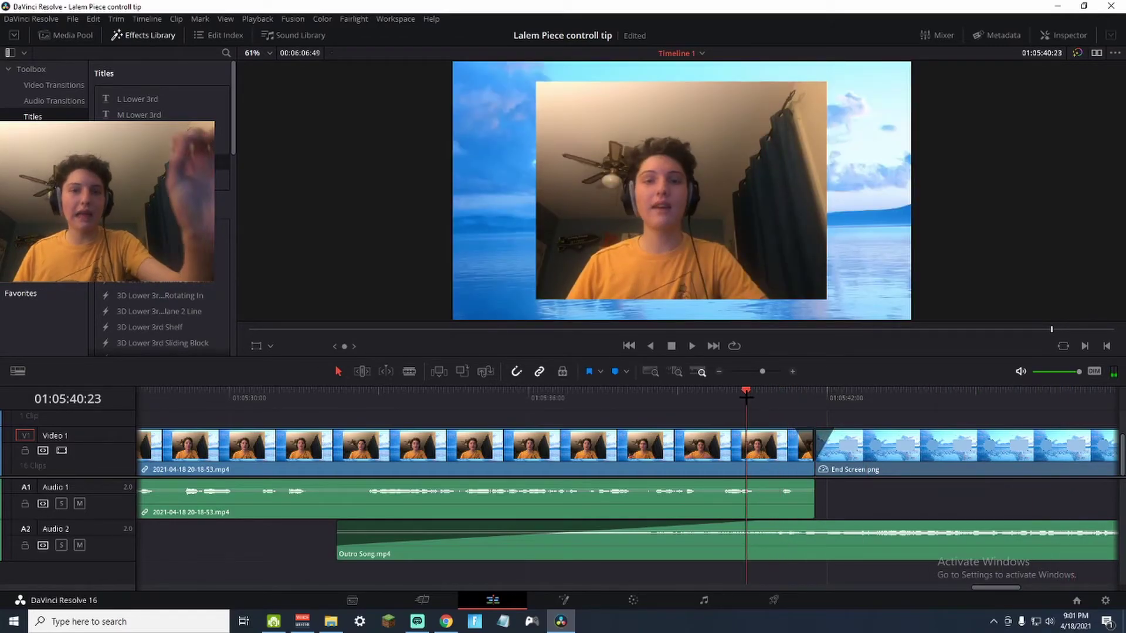
key(space)
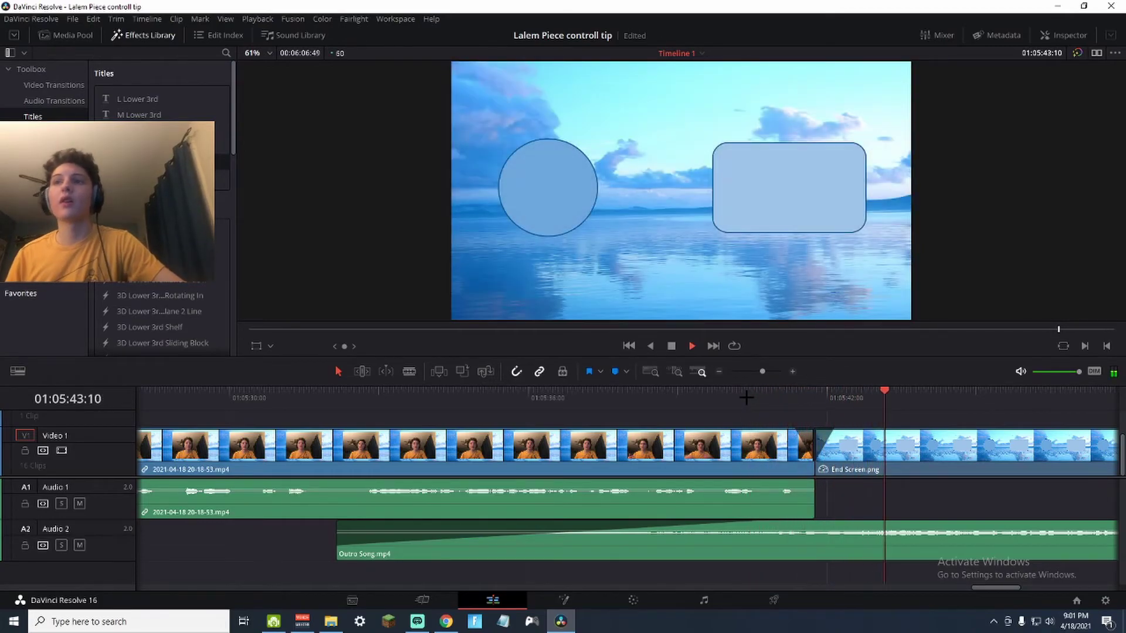
key(space)
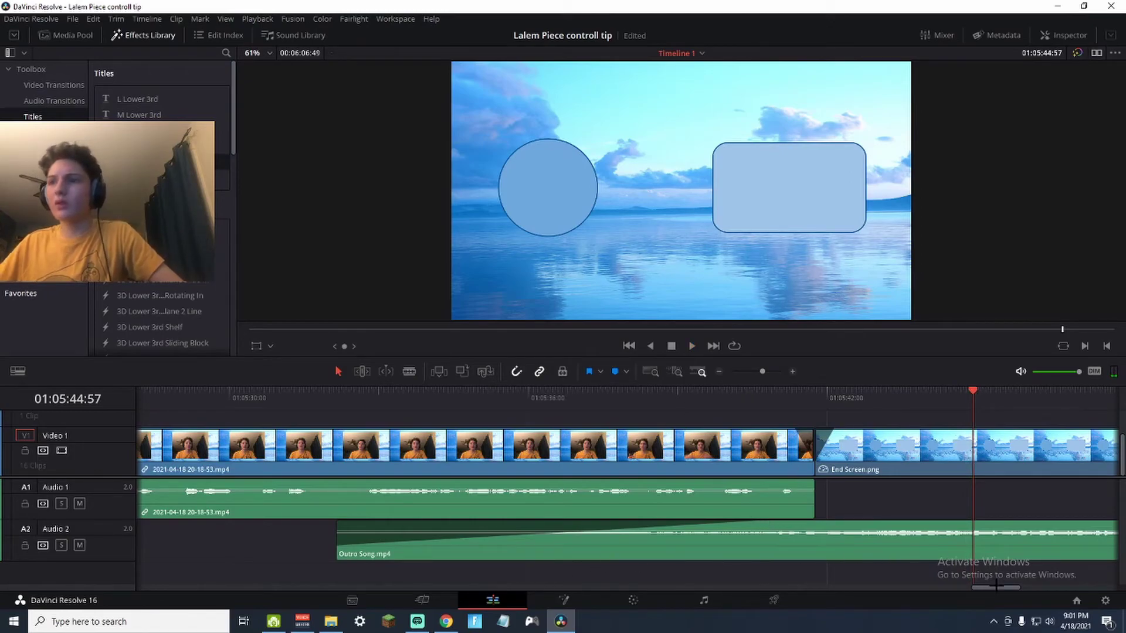
Step: Shorten End Screen.png to end with Outro Song.mp4 at 01:05:56:10 and add a short fade-out to both
scroll(951, 556, right, 10)
drag(435, 391, 733, 391)
drag(1026, 589, 1050, 589)
drag(1006, 453, 478, 454)
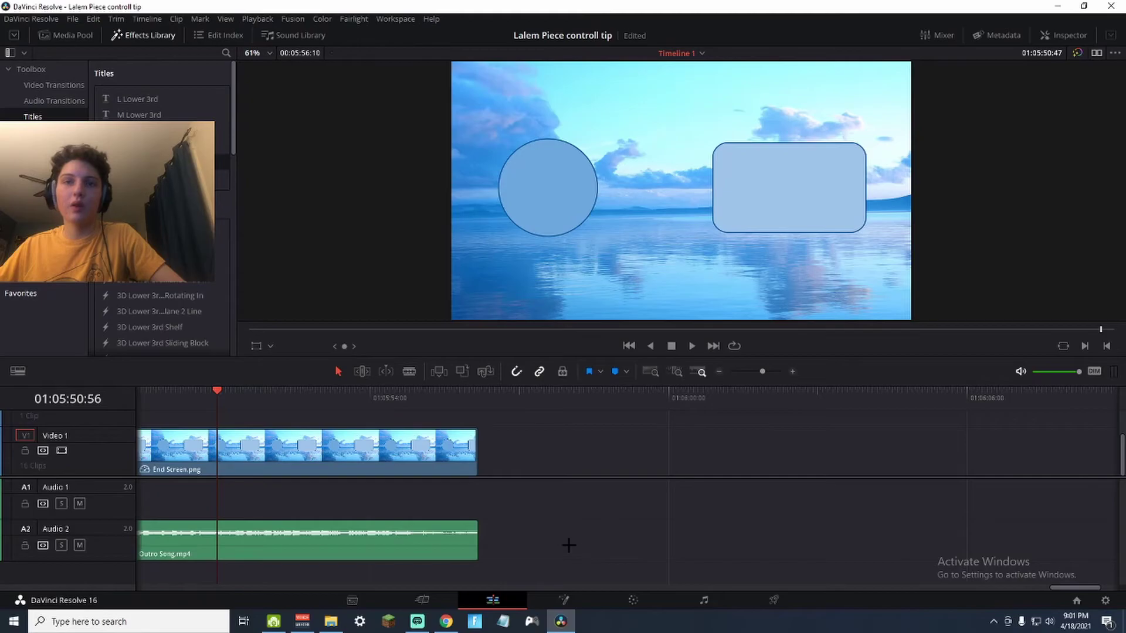
drag(477, 523, 456, 523)
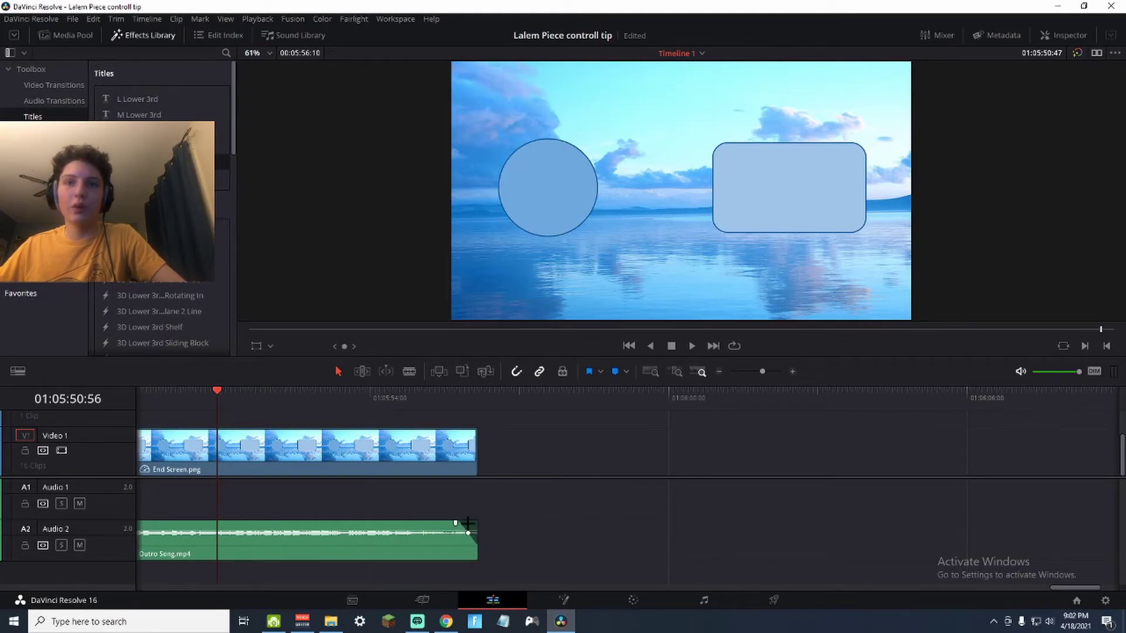
drag(474, 432, 468, 439)
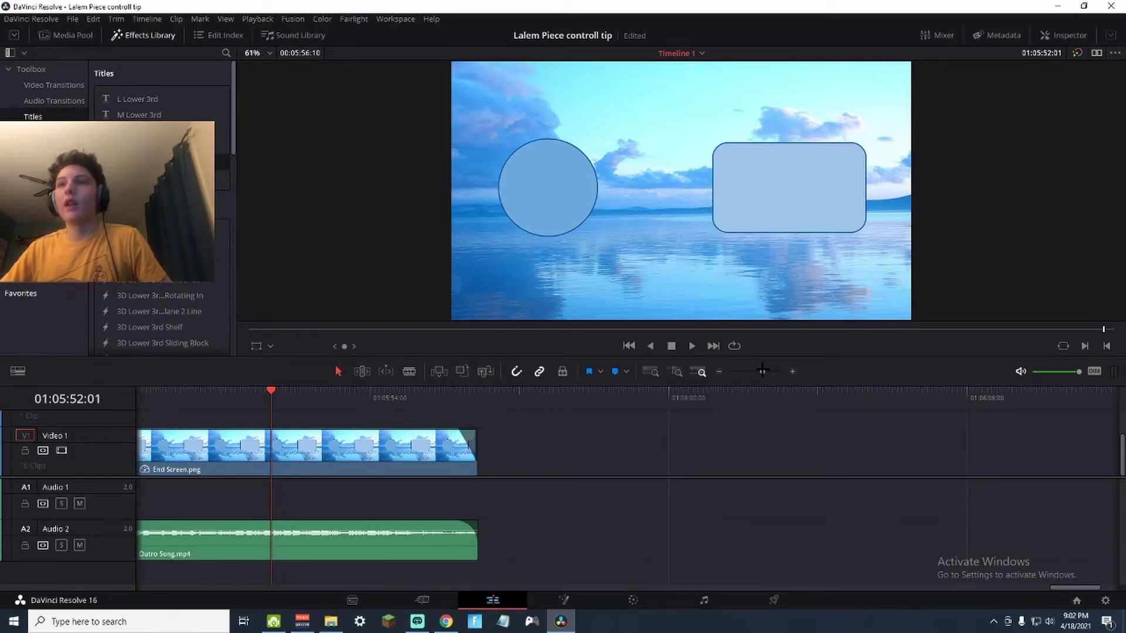
Step: Start rendering the queued Timeline 1 job for the entire timeline
drag(763, 371, 751, 369)
drag(717, 587, 159, 594)
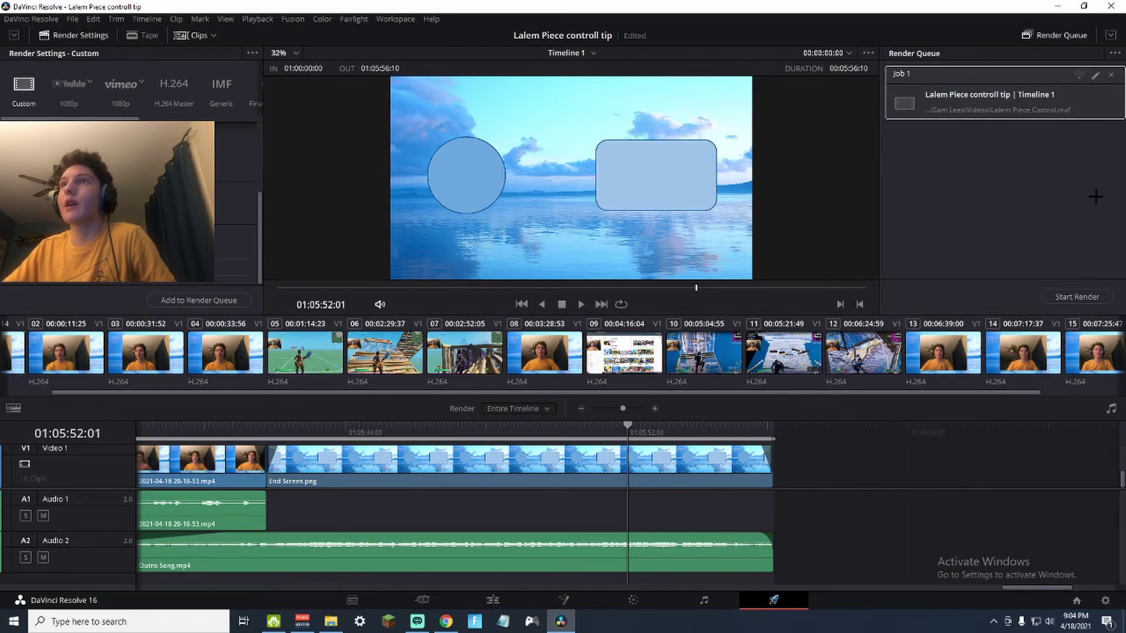
click(1077, 297)
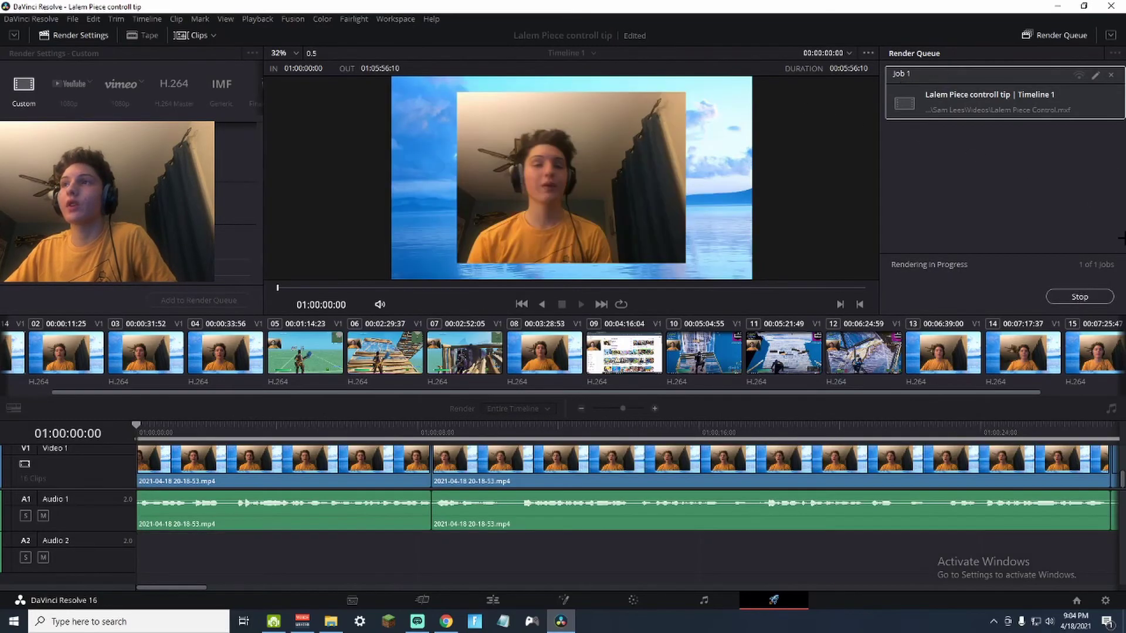